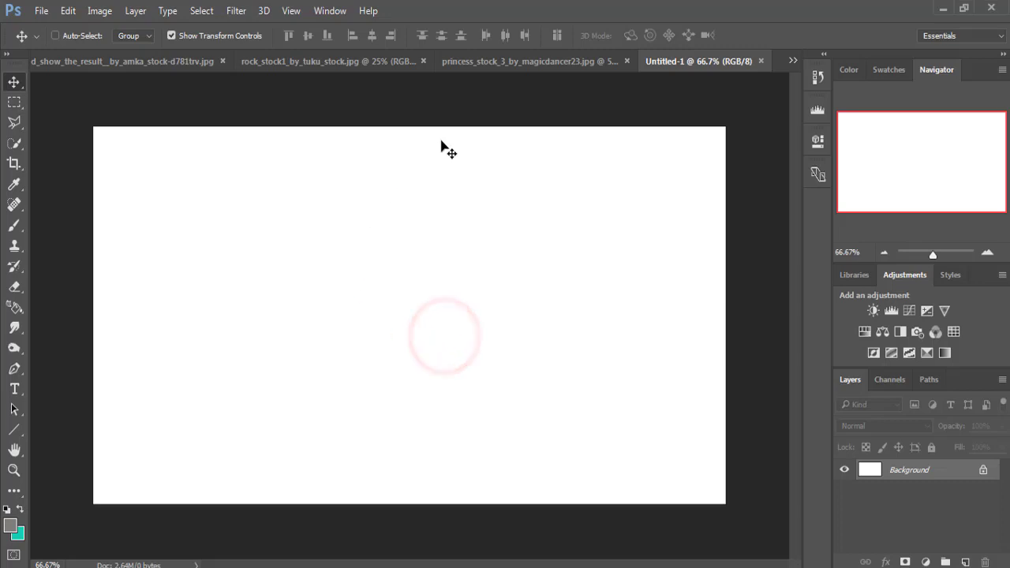
In rock_stock1, quick-select the rocky ground and stone wall up to the horizon, excluding the sky
{"action": "left_click", "coordinate": [302, 67]}
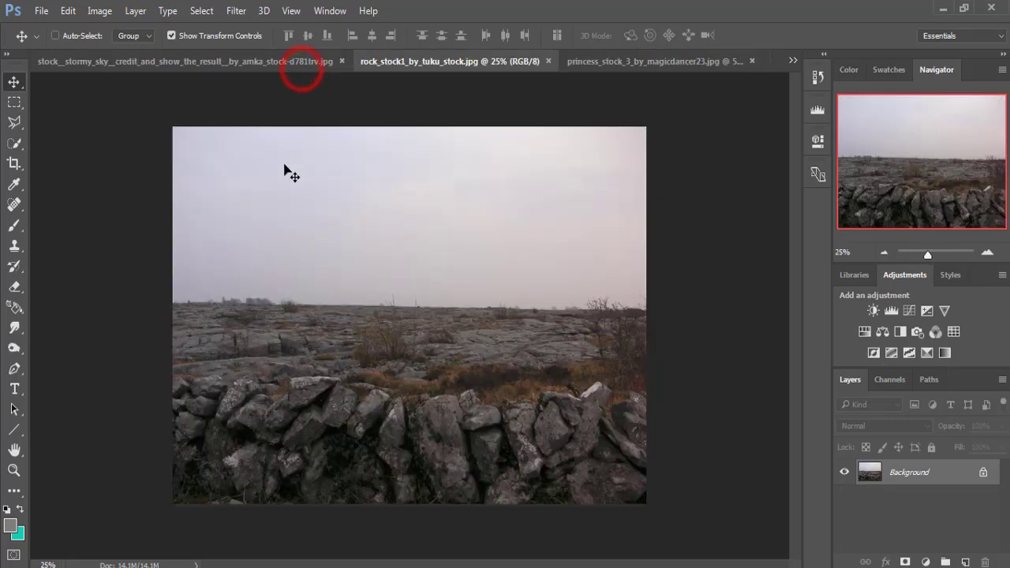
{"action": "left_click", "coordinate": [9, 143]}
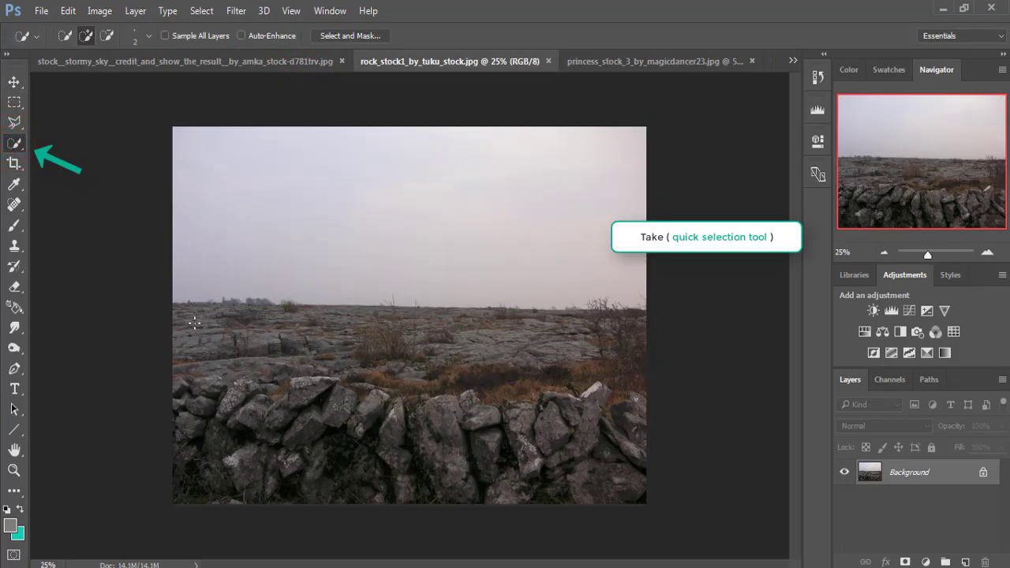
{"action": "key", "text": "bracketright"}
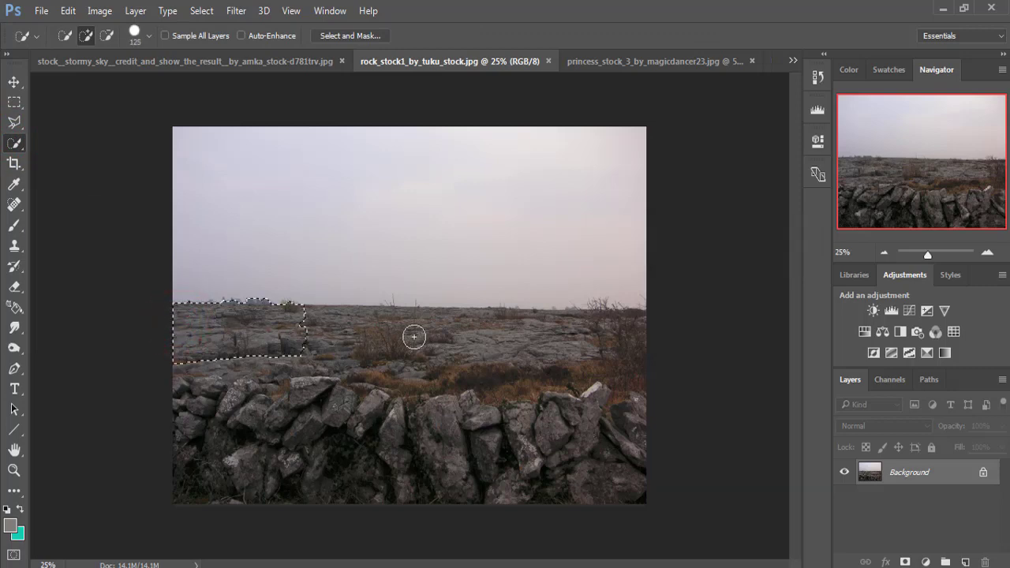
{"action": "left_click", "coordinate": [638, 379]}
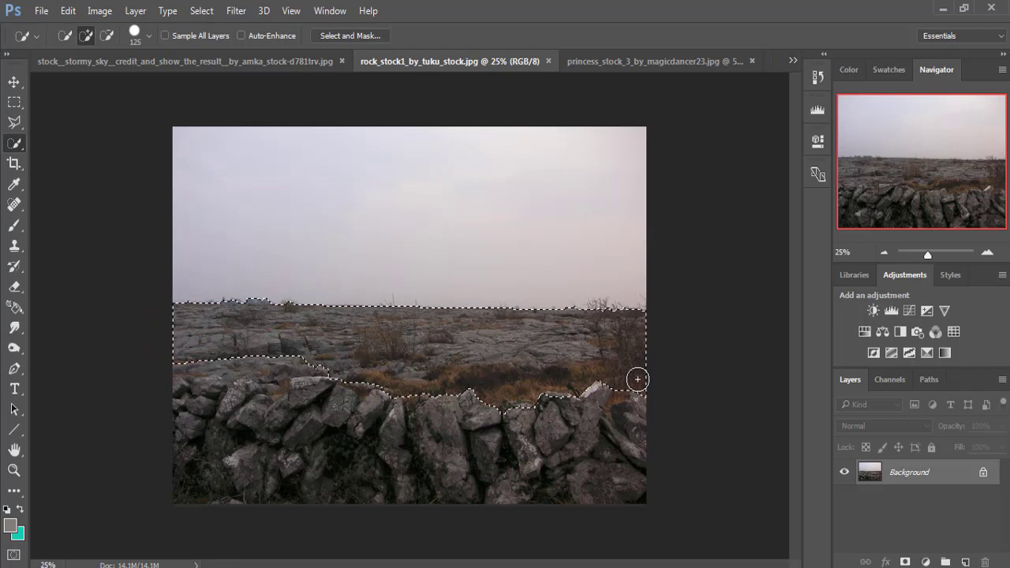
{"action": "left_click_drag", "start_coordinate": [613, 462], "coordinate": [403, 420]}
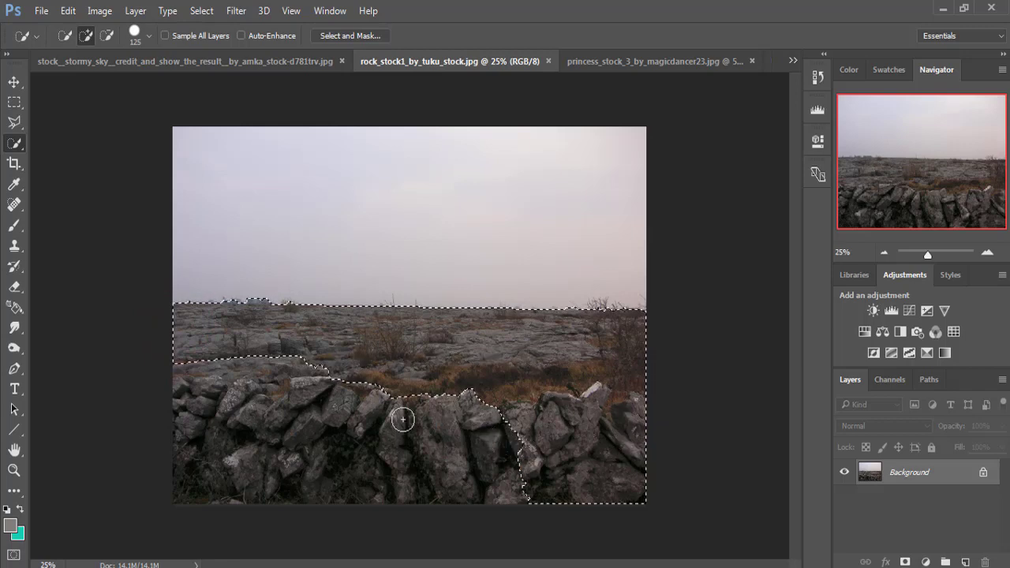
{"action": "left_click_drag", "start_coordinate": [341, 415], "coordinate": [239, 412]}
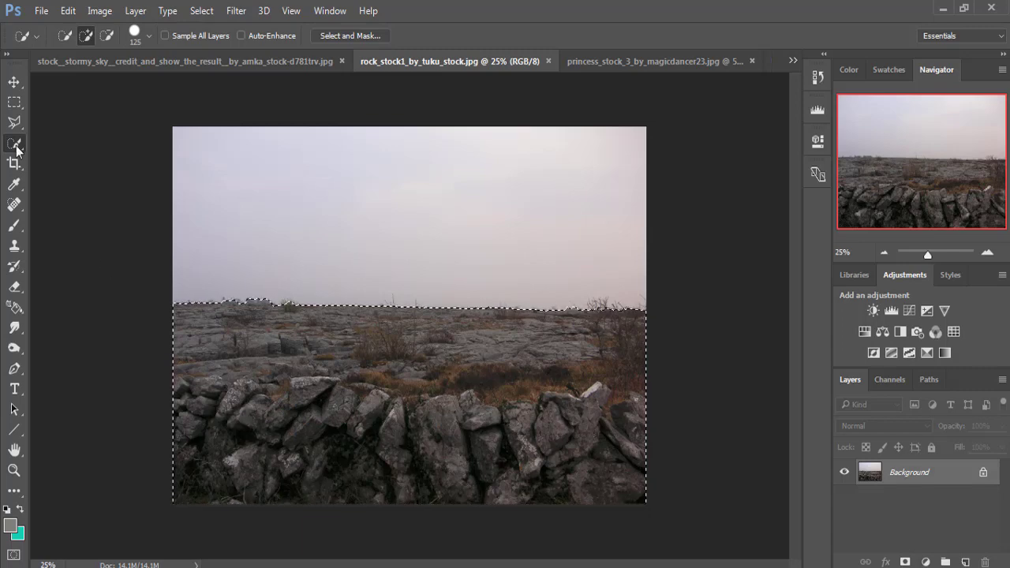
{"action": "left_click", "coordinate": [13, 80]}
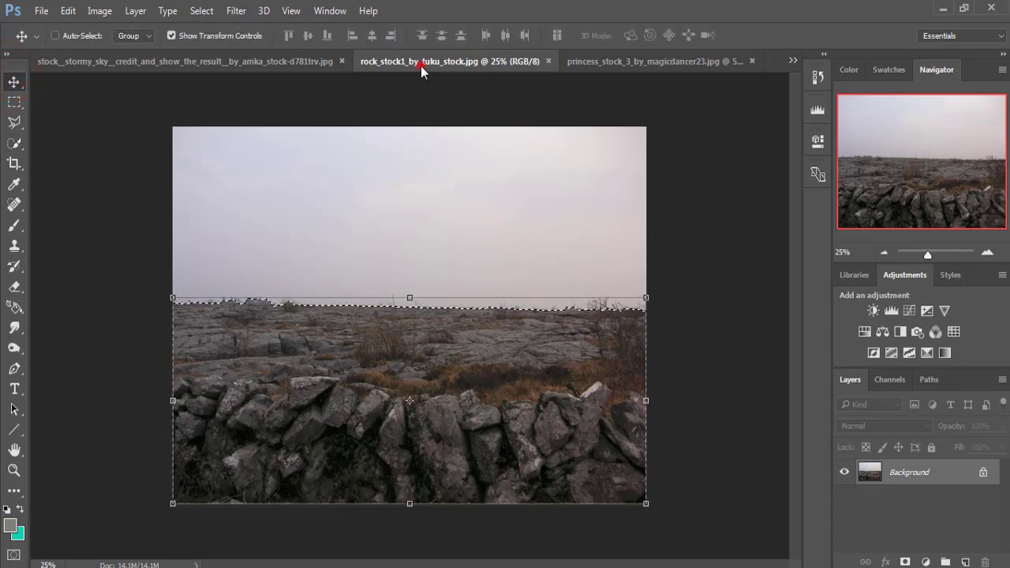
Drag the selected rocks into the Untitled-1 canvas as Layer 1
{"action": "mouse_move", "coordinate": [420, 69]}
{"action": "left_mouse_down"}
{"action": "mouse_move", "coordinate": [423, 113]}
{"action": "mouse_move", "coordinate": [577, 124]}
{"action": "left_mouse_up"}
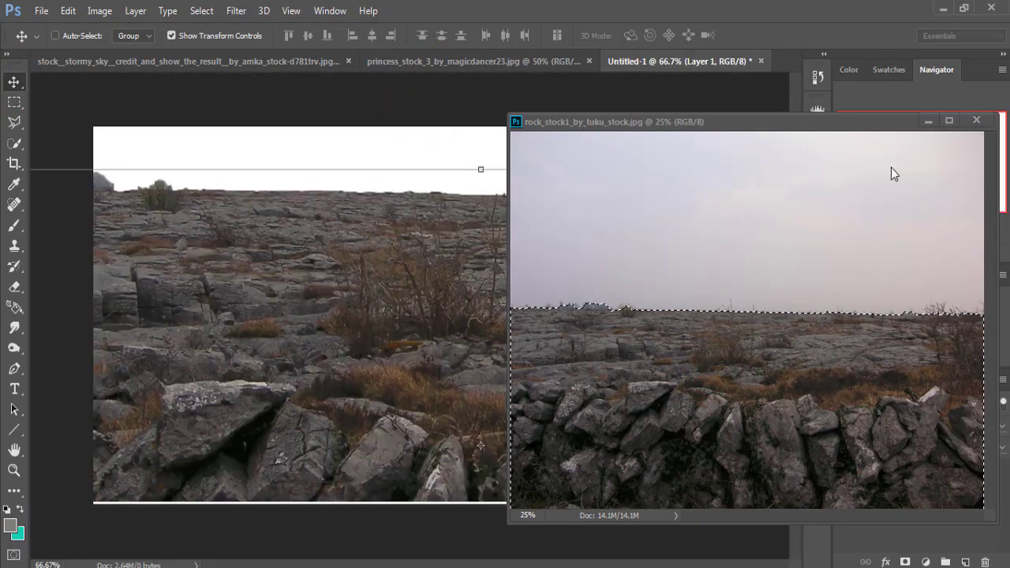
{"action": "left_click", "coordinate": [929, 123]}
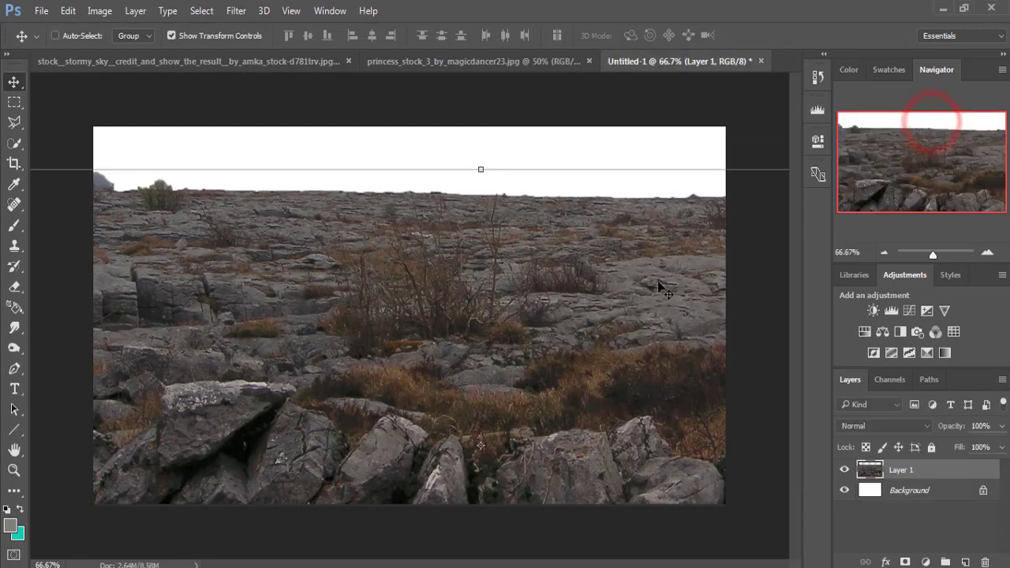
{"action": "key", "text": "ctrl+minus"}
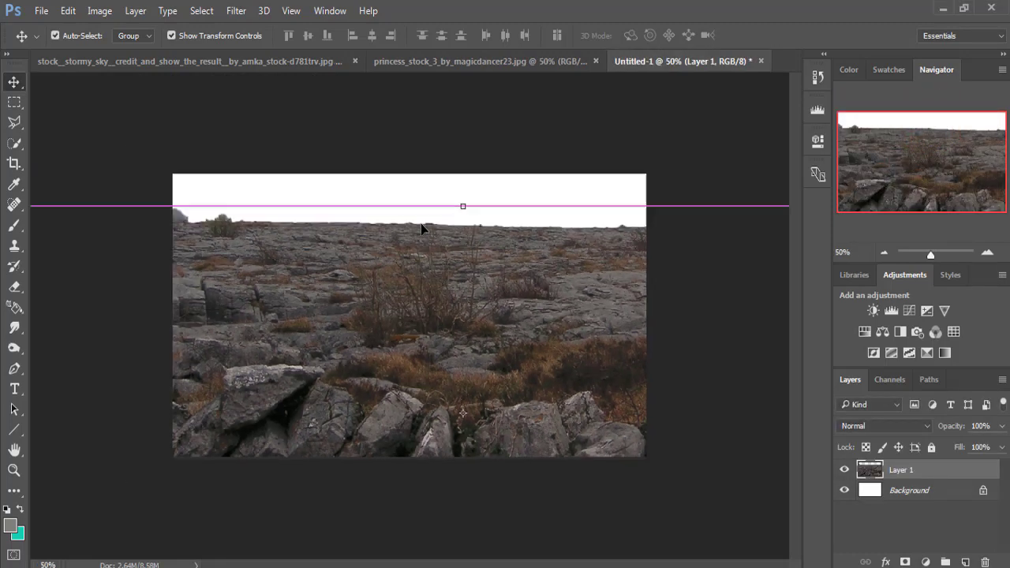
{"action": "key", "text": "ctrl+minus"}
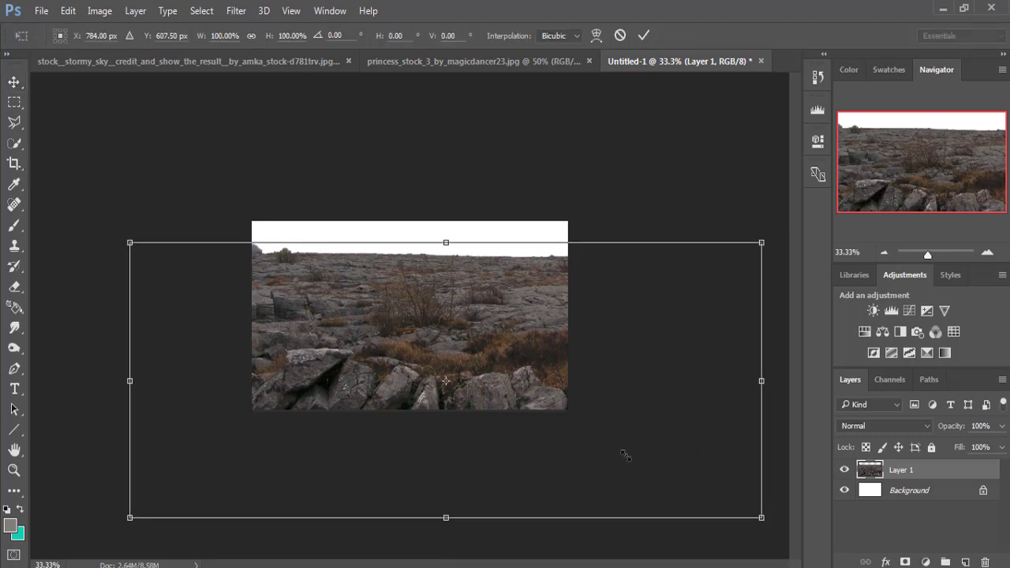
Scale and stretch the rock layer across the canvas's lower half, then nudge it slightly up
{"action": "left_click_drag", "start_coordinate": [761, 517], "coordinate": [568, 433]}
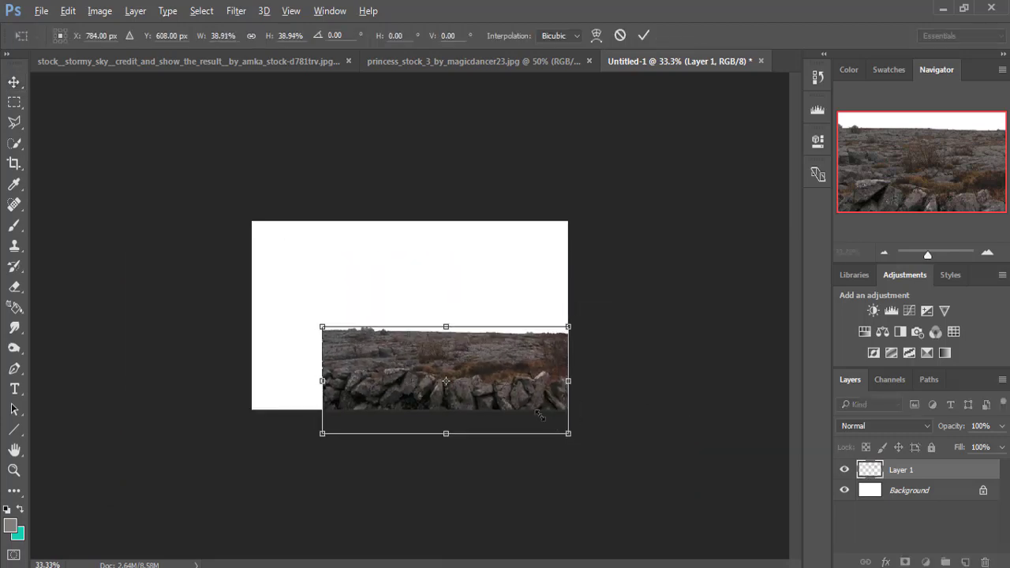
{"action": "mouse_move", "coordinate": [517, 390]}
{"action": "left_mouse_down"}
{"action": "mouse_move", "coordinate": [446, 365]}
{"action": "mouse_move", "coordinate": [567, 372]}
{"action": "left_mouse_up"}
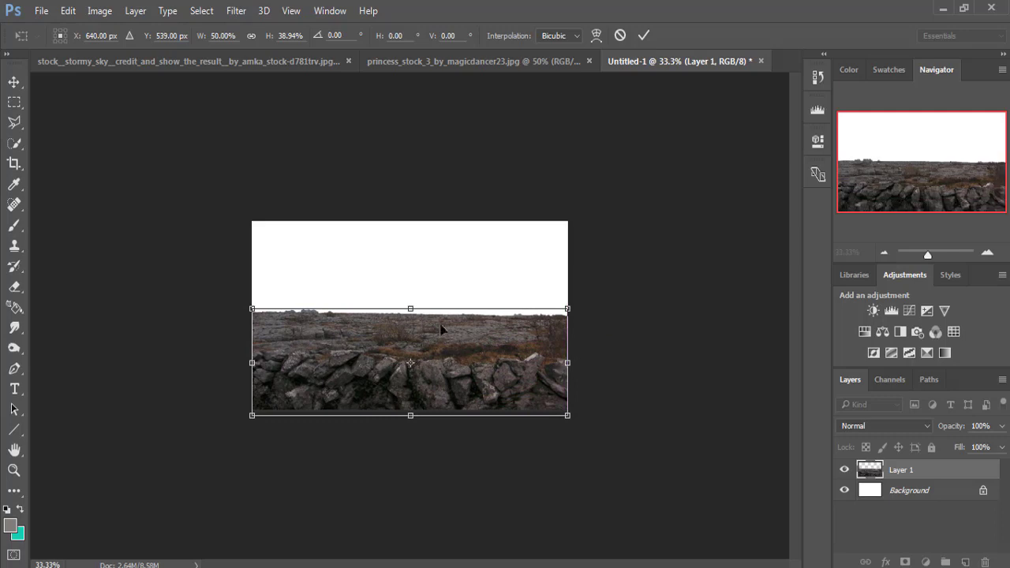
{"action": "left_click_drag", "start_coordinate": [410, 306], "coordinate": [407, 291]}
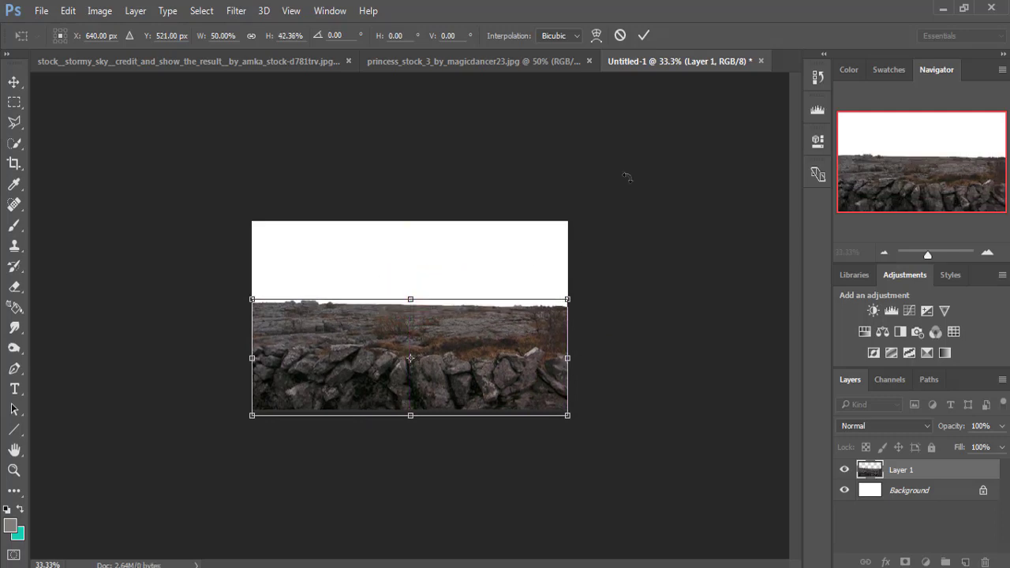
{"action": "left_click", "coordinate": [645, 36]}
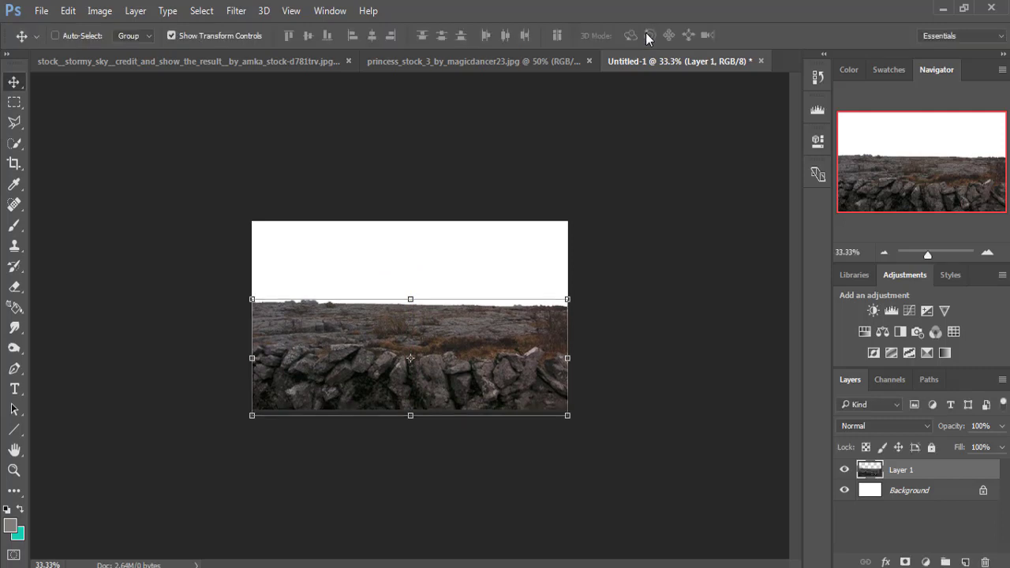
{"action": "left_click_drag", "start_coordinate": [419, 384], "coordinate": [424, 383]}
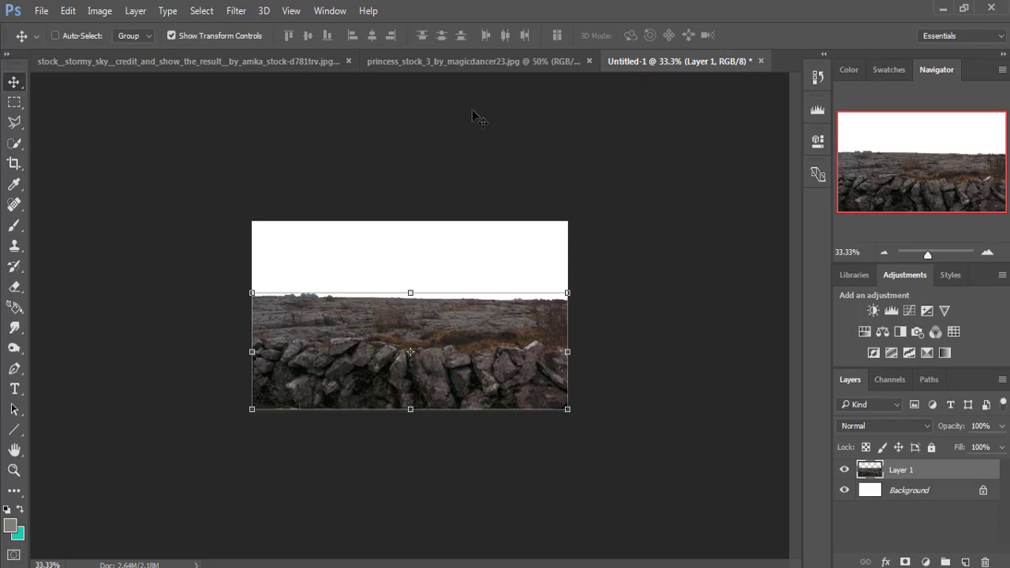
{"action": "key", "text": "ctrl+plus"}
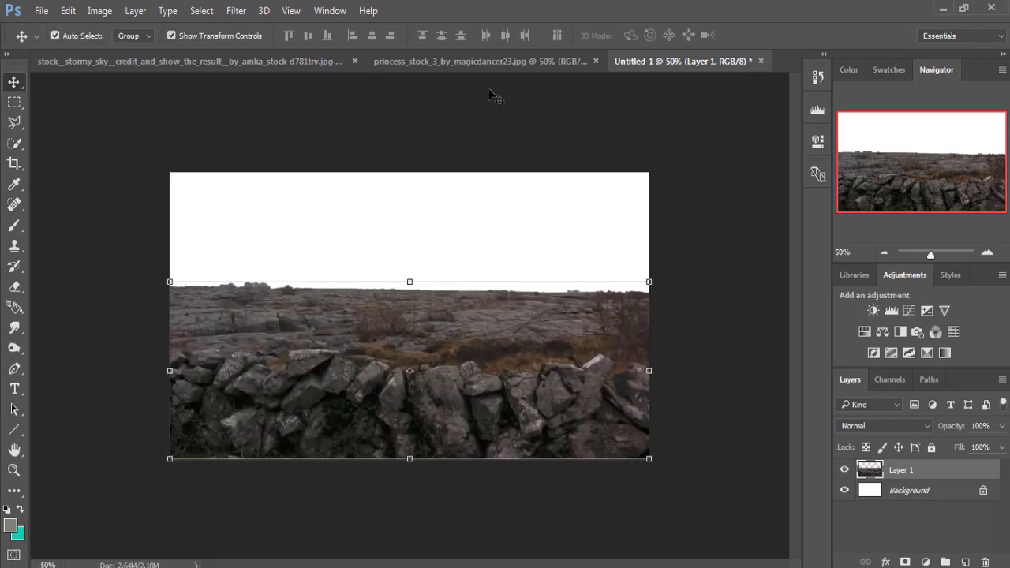
{"action": "key", "text": "ctrl+plus"}
In the girl's photo, start a Pen path at the toes and trace up the foot and shin
{"action": "left_click", "coordinate": [466, 62]}
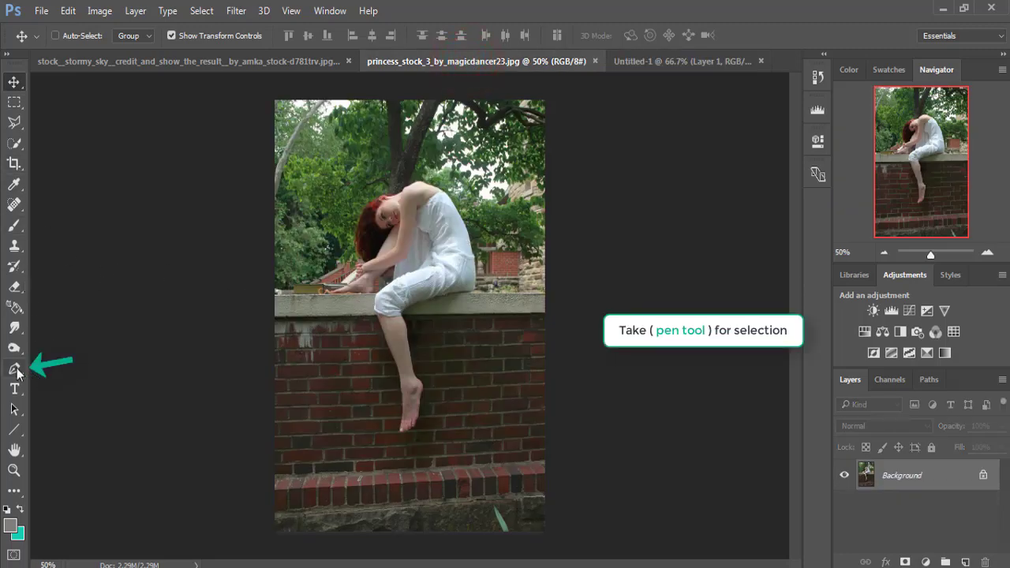
{"action": "key", "text": "p"}
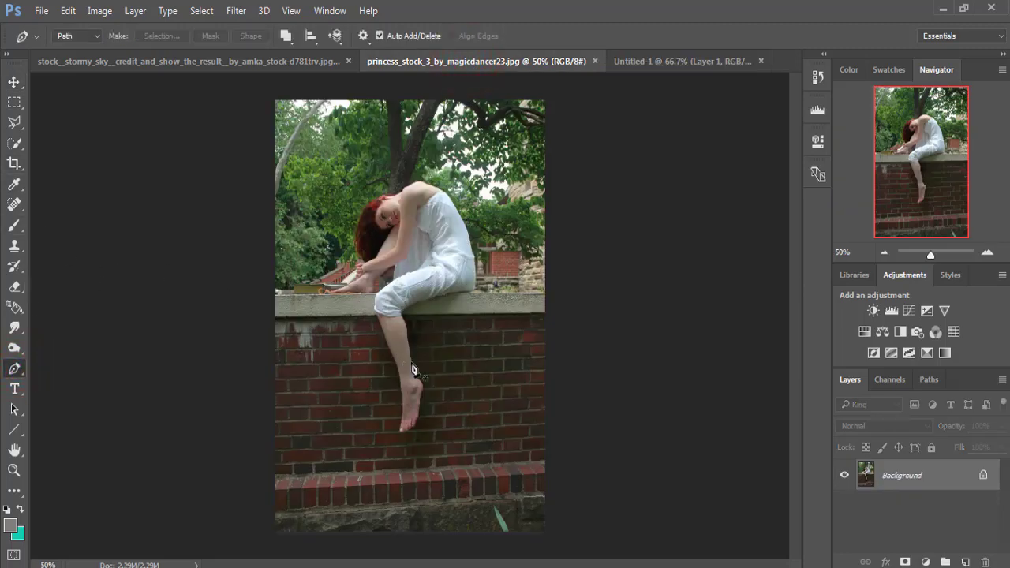
{"action": "scroll", "coordinate": [413, 369], "scroll_direction": "up", "scroll_amount": 5}
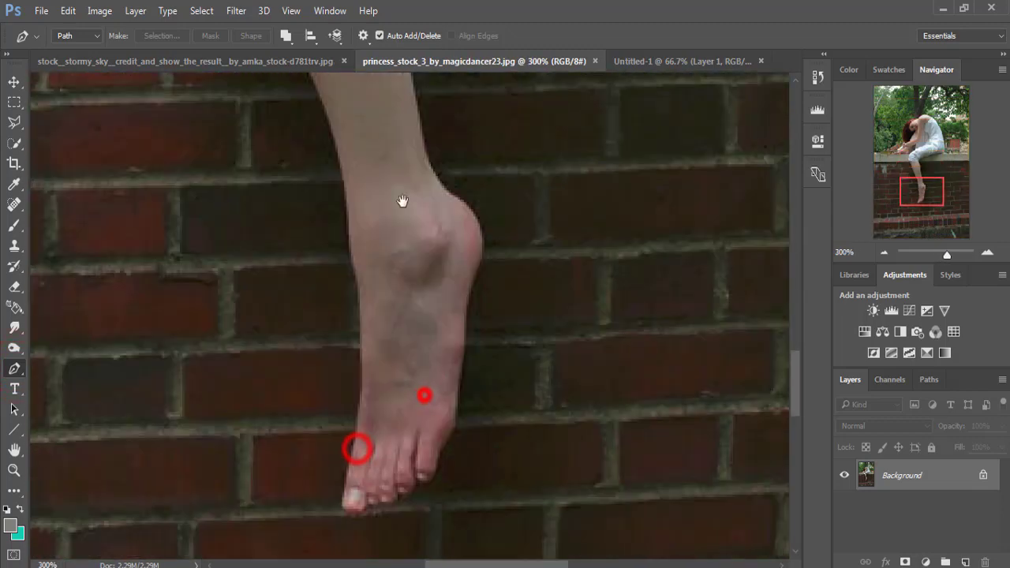
{"action": "left_click", "coordinate": [436, 460]}
{"action": "left_click", "coordinate": [431, 478]}
{"action": "left_click", "coordinate": [418, 483]}
{"action": "left_click", "coordinate": [383, 506]}
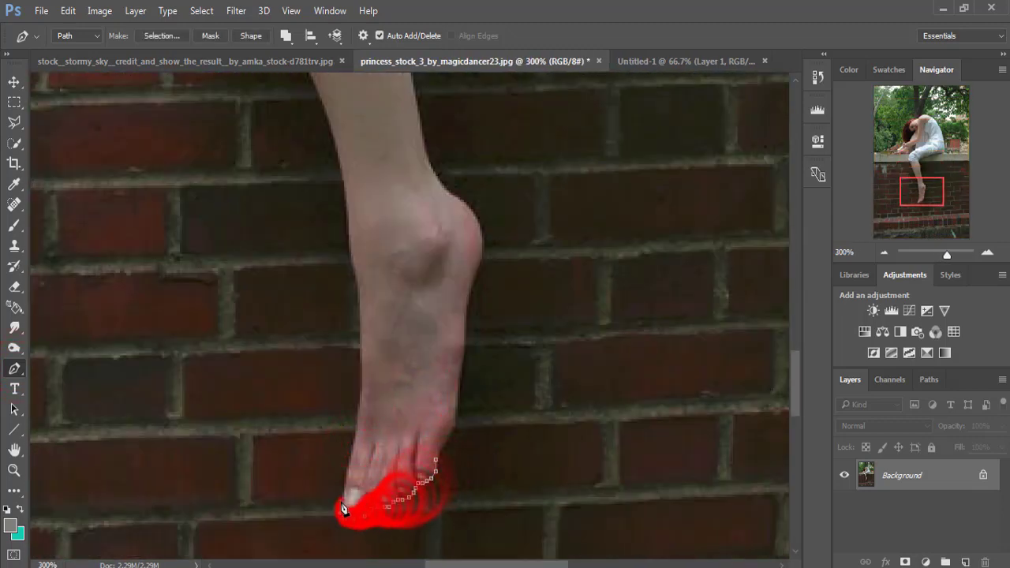
{"action": "left_click", "coordinate": [342, 506]}
{"action": "left_click", "coordinate": [357, 432]}
{"action": "left_click", "coordinate": [357, 323]}
{"action": "left_click", "coordinate": [353, 383]}
{"action": "left_click", "coordinate": [357, 322]}
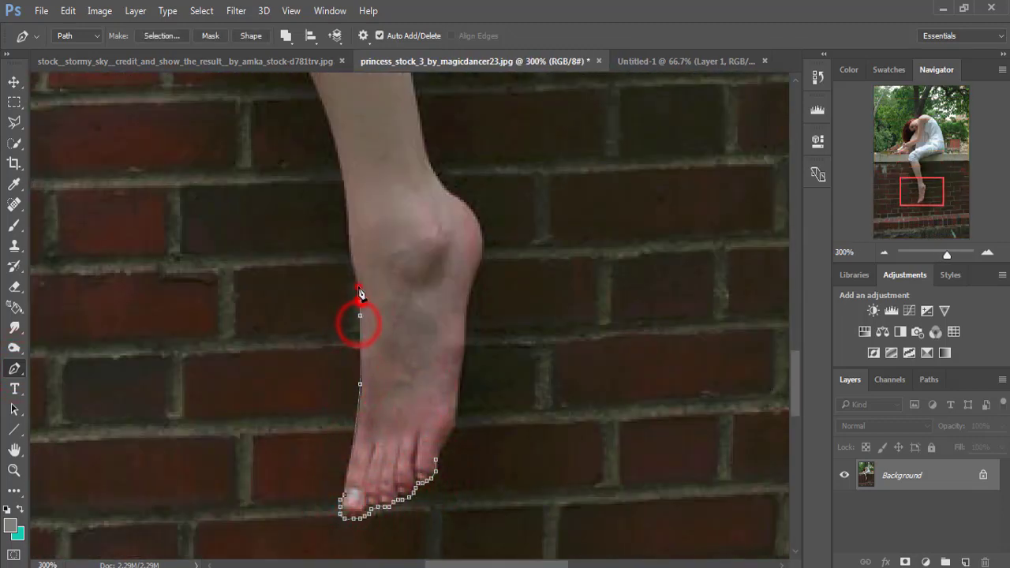
{"action": "left_click", "coordinate": [357, 287]}
{"action": "left_click", "coordinate": [349, 246]}
{"action": "left_click", "coordinate": [322, 101]}
{"action": "left_click_drag", "start_coordinate": [335, 171], "coordinate": [335, 175]}
Continue the path around the knee, shorts edge and underside of the foot toward the hand
{"action": "scroll", "coordinate": [334, 169], "scroll_direction": "up", "scroll_amount": 5}
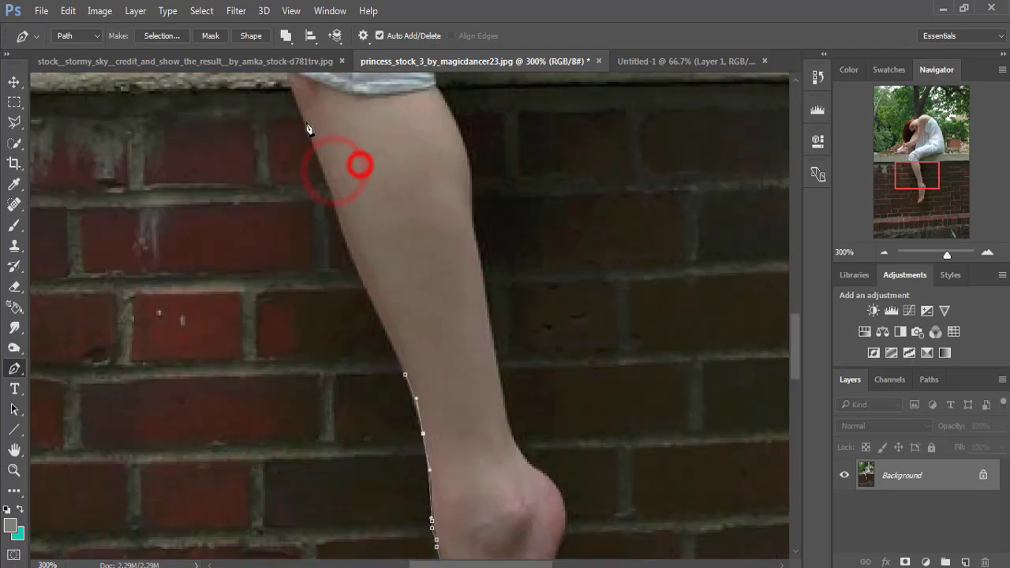
{"action": "left_click", "coordinate": [305, 124]}
{"action": "left_click", "coordinate": [363, 287]}
{"action": "left_click", "coordinate": [322, 170]}
{"action": "scroll", "coordinate": [322, 170], "scroll_direction": "up", "scroll_amount": 5}
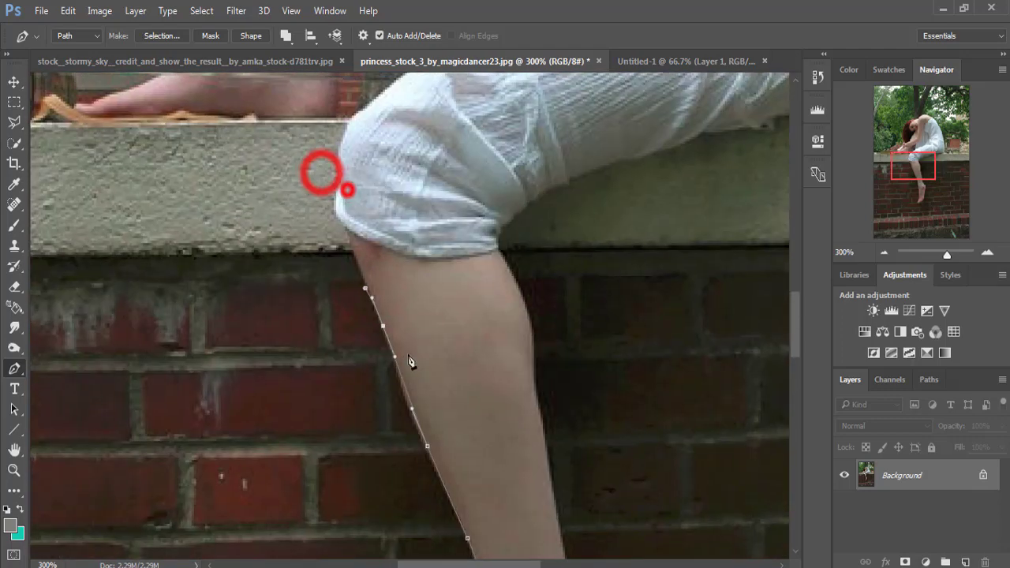
{"action": "left_click", "coordinate": [339, 188]}
{"action": "left_click", "coordinate": [336, 218]}
{"action": "left_click", "coordinate": [338, 150]}
{"action": "left_click", "coordinate": [354, 113]}
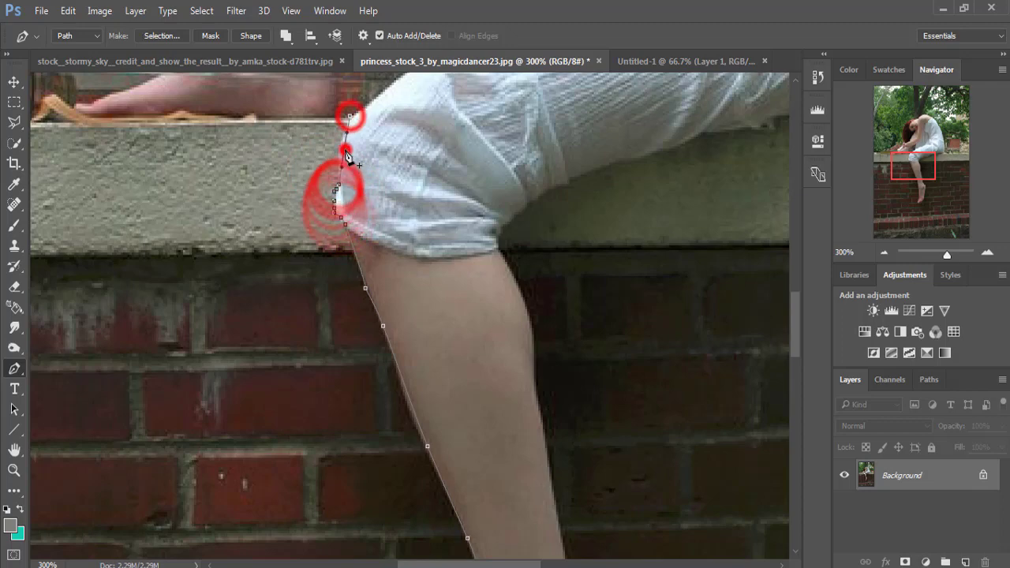
{"action": "scroll", "coordinate": [354, 113], "scroll_direction": "up", "scroll_amount": 5}
{"action": "mouse_move", "coordinate": [379, 308]}
{"action": "left_mouse_down"}
{"action": "mouse_move", "coordinate": [434, 264]}
{"action": "mouse_move", "coordinate": [450, 229]}
{"action": "mouse_move", "coordinate": [375, 224]}
{"action": "mouse_move", "coordinate": [344, 307]}
{"action": "left_mouse_up"}
{"action": "left_click", "coordinate": [340, 318]}
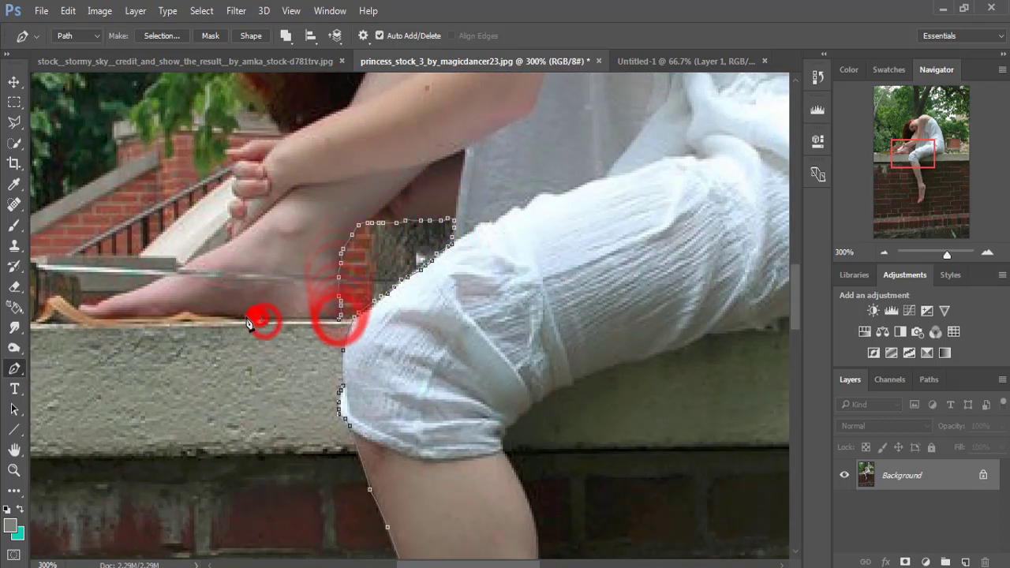
{"action": "left_click_drag", "start_coordinate": [263, 319], "coordinate": [83, 310]}
{"action": "left_click", "coordinate": [231, 239]}
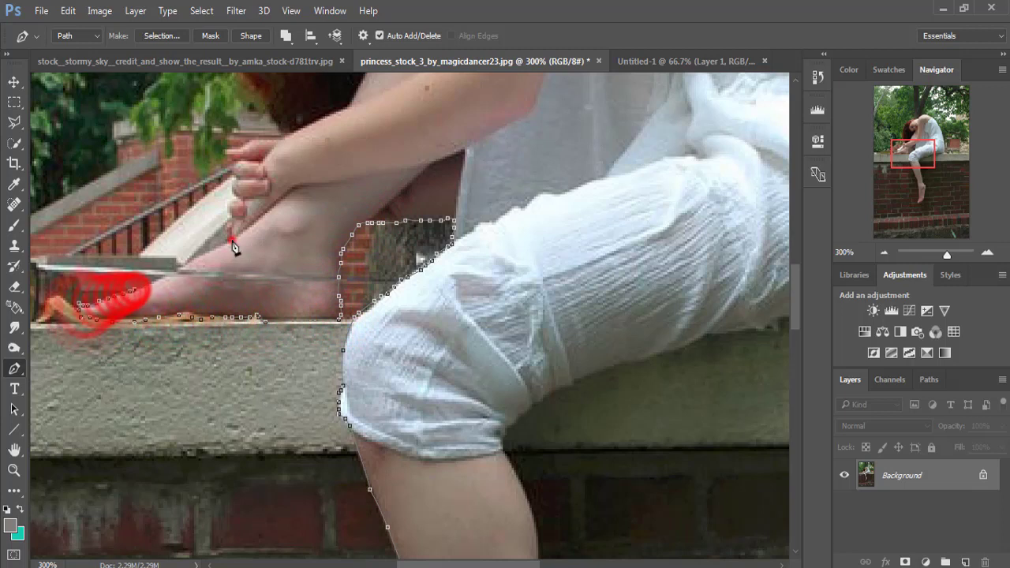
{"action": "left_click_drag", "start_coordinate": [158, 274], "coordinate": [185, 269]}
{"action": "left_click_drag", "start_coordinate": [231, 240], "coordinate": [234, 166]}
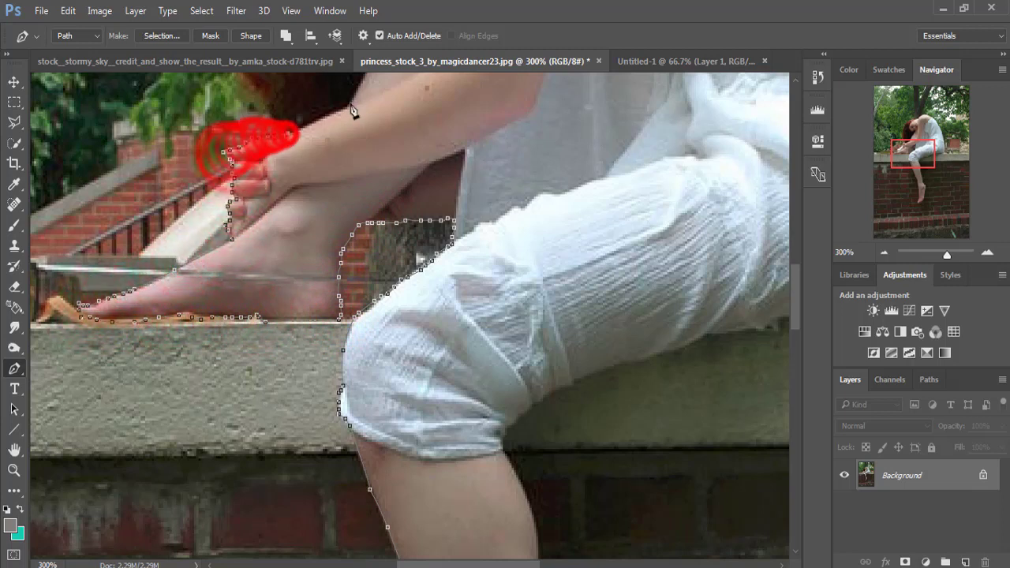
Extend the path over the shoulder and down the sleeve edge
{"action": "left_click_drag", "start_coordinate": [347, 146], "coordinate": [329, 379]}
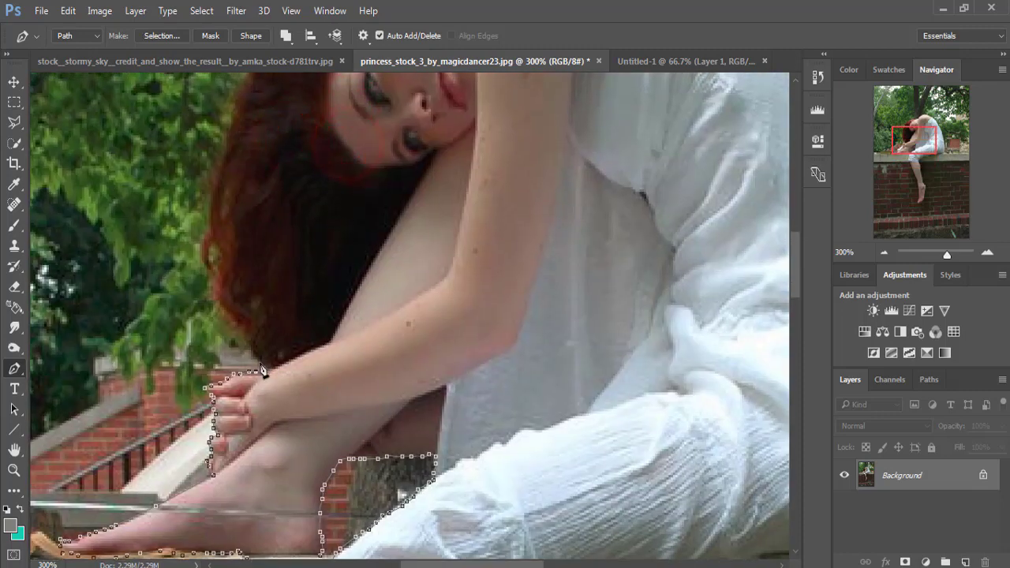
{"action": "mouse_move", "coordinate": [262, 370]}
{"action": "left_mouse_down"}
{"action": "mouse_move", "coordinate": [282, 243]}
{"action": "mouse_move", "coordinate": [502, 150]}
{"action": "left_mouse_up"}
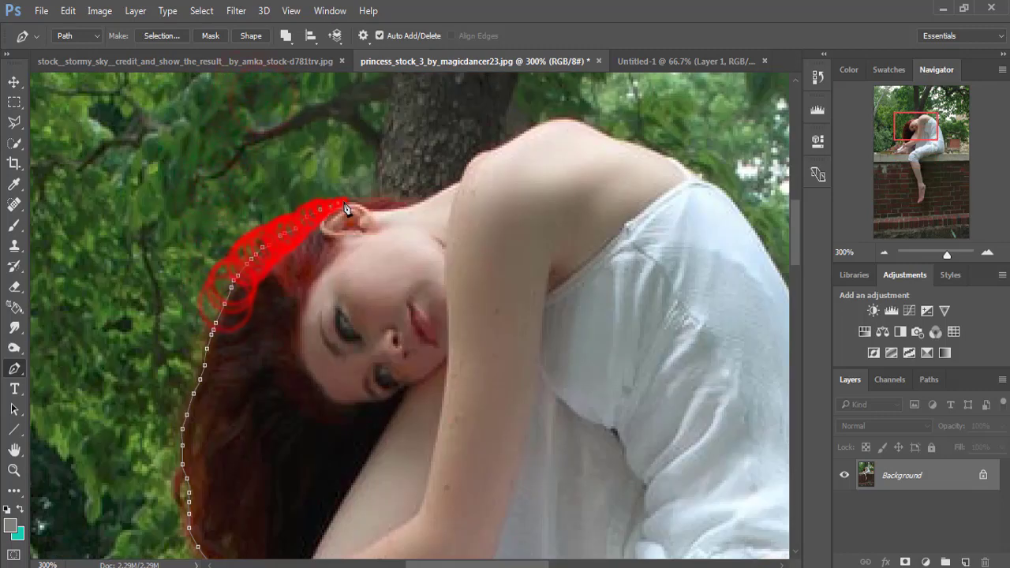
{"action": "left_click", "coordinate": [500, 149]}
{"action": "left_click", "coordinate": [611, 139]}
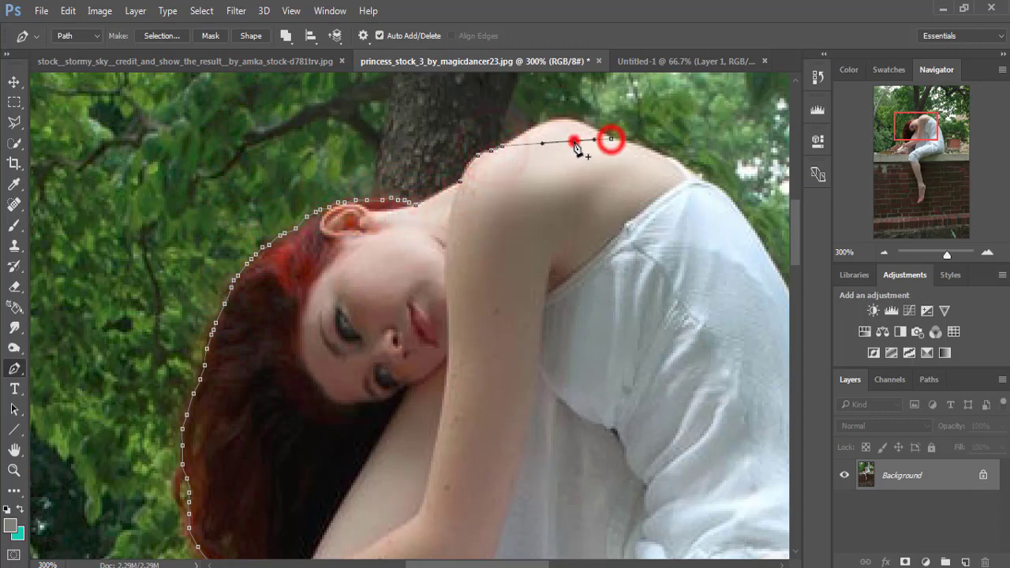
{"action": "left_click_drag", "start_coordinate": [577, 150], "coordinate": [726, 186]}
{"action": "left_click_drag", "start_coordinate": [735, 281], "coordinate": [404, 244]}
{"action": "left_click", "coordinate": [466, 348]}
{"action": "left_click", "coordinate": [405, 245]}
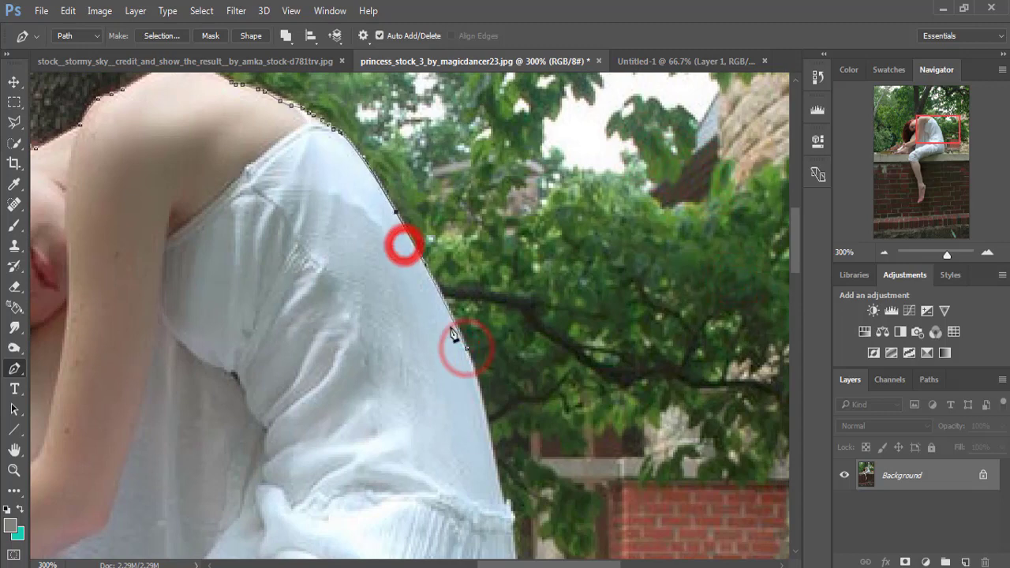
{"action": "left_click", "coordinate": [505, 500]}
{"action": "left_click", "coordinate": [483, 432]}
{"action": "left_click", "coordinate": [499, 473]}
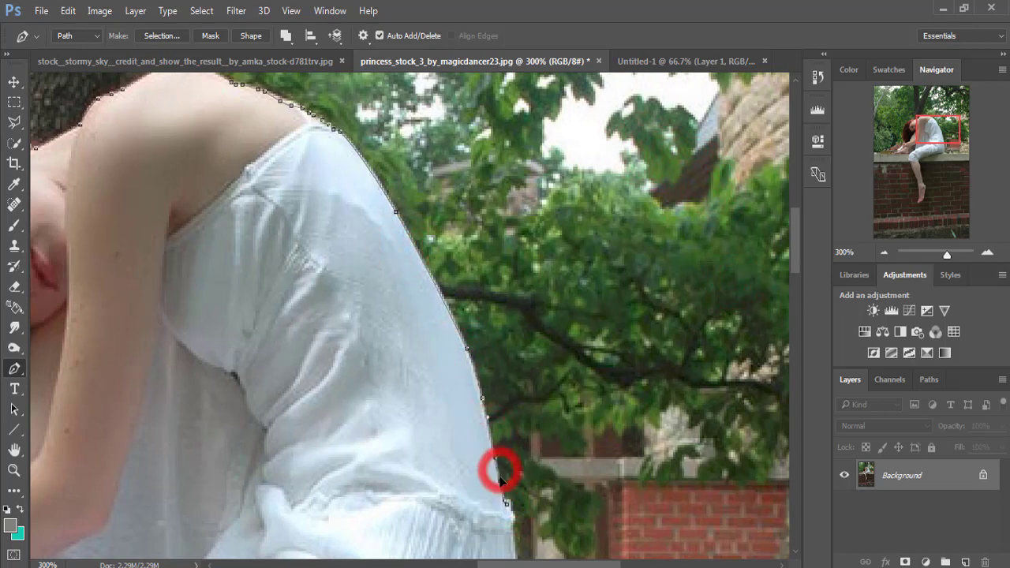
{"action": "left_click_drag", "start_coordinate": [480, 516], "coordinate": [419, 286]}
{"action": "left_click", "coordinate": [447, 281]}
{"action": "mouse_move", "coordinate": [426, 495]}
{"action": "left_mouse_down"}
{"action": "mouse_move", "coordinate": [437, 447]}
{"action": "mouse_move", "coordinate": [451, 435]}
{"action": "mouse_move", "coordinate": [451, 474]}
{"action": "left_mouse_up"}
Trace the path down the leg, ankle and foot, closing it at the toes
{"action": "left_click", "coordinate": [286, 511]}
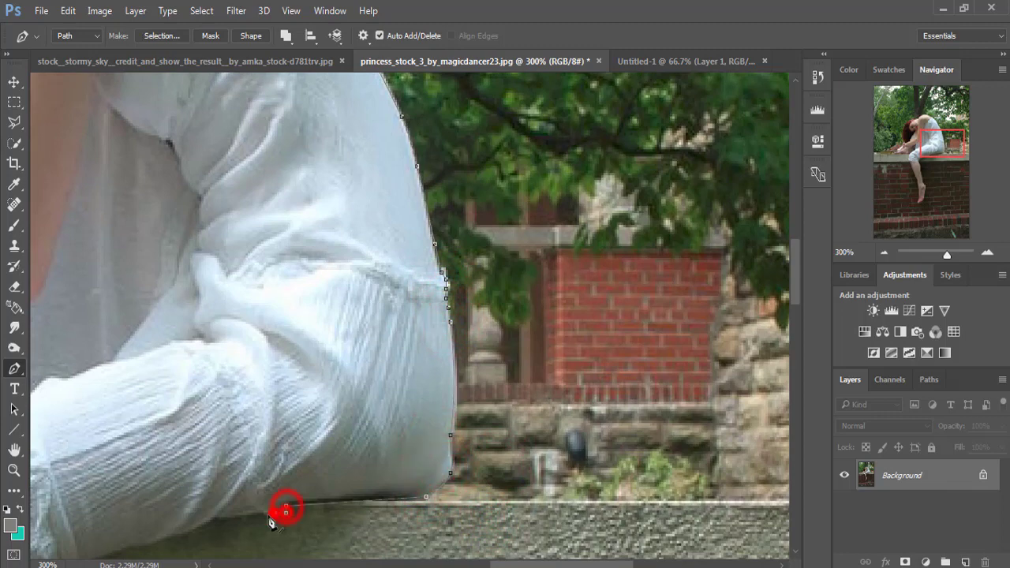
{"action": "mouse_move", "coordinate": [140, 542]}
{"action": "left_mouse_down"}
{"action": "mouse_move", "coordinate": [474, 316]}
{"action": "mouse_move", "coordinate": [351, 414]}
{"action": "left_mouse_up"}
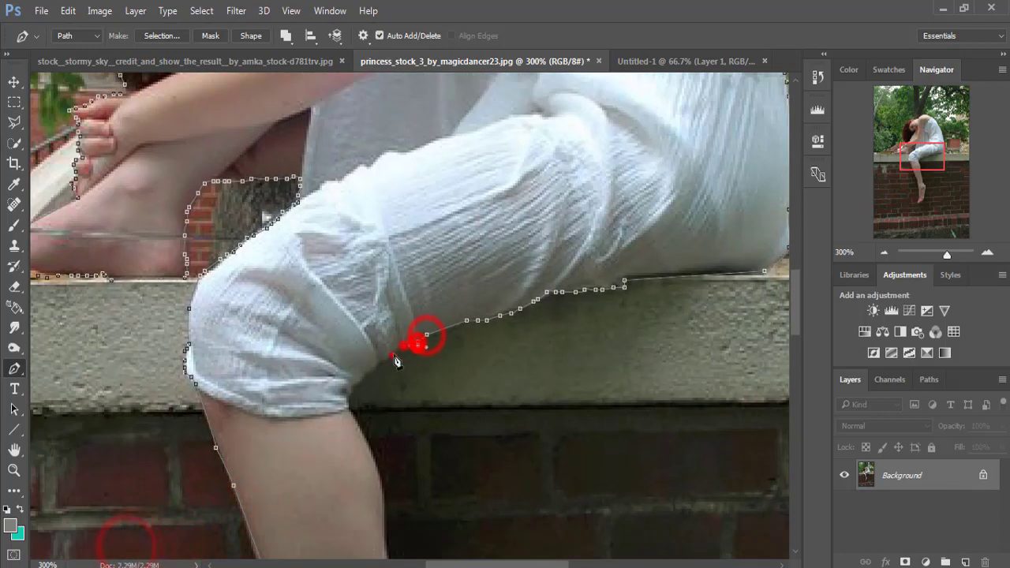
{"action": "scroll", "coordinate": [351, 413], "scroll_direction": "down", "scroll_amount": 5}
{"action": "left_click", "coordinate": [345, 305]}
{"action": "left_click", "coordinate": [332, 255]}
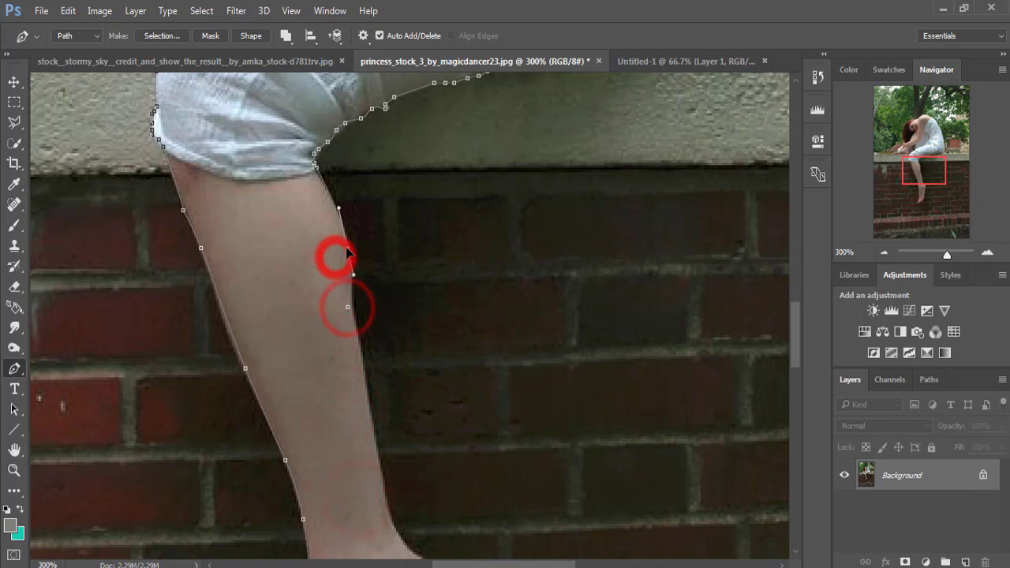
{"action": "scroll", "coordinate": [345, 246], "scroll_direction": "down", "scroll_amount": 3}
{"action": "left_click_drag", "start_coordinate": [347, 361], "coordinate": [330, 361]}
{"action": "left_click", "coordinate": [317, 339]}
{"action": "left_click", "coordinate": [292, 177]}
{"action": "left_click", "coordinate": [303, 262]}
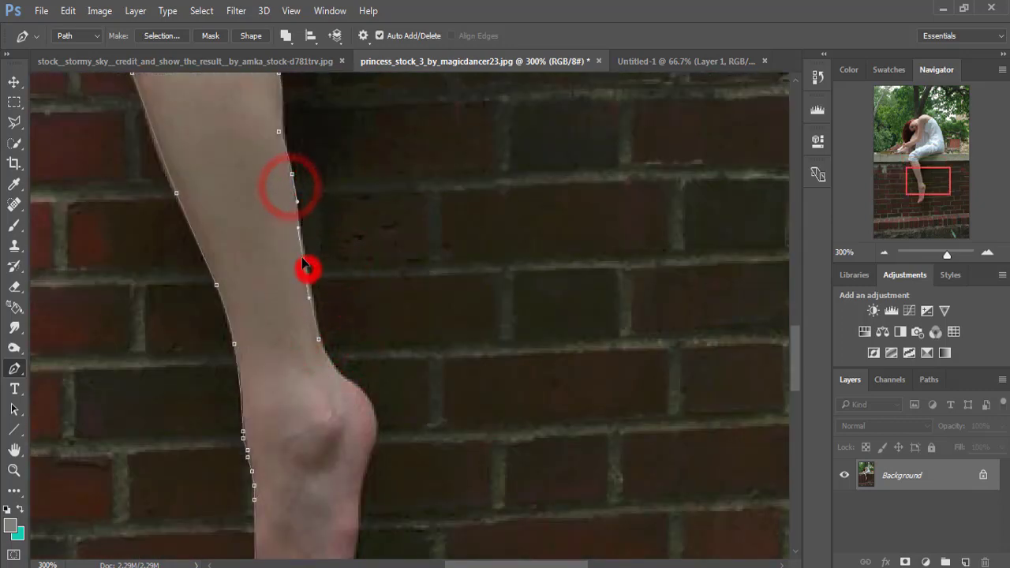
{"action": "left_click", "coordinate": [286, 110]}
{"action": "left_click_drag", "start_coordinate": [361, 388], "coordinate": [372, 383]}
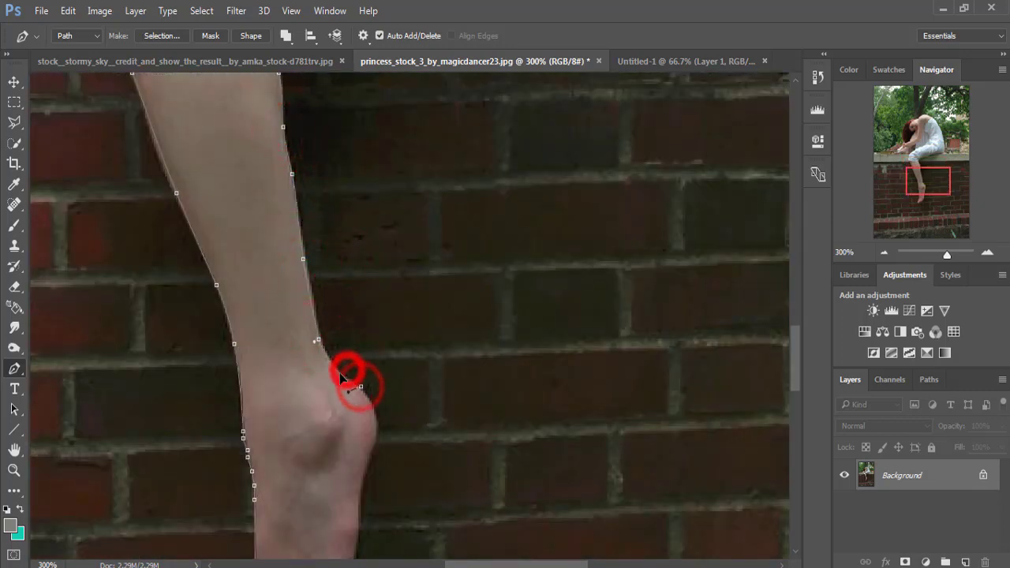
{"action": "scroll", "coordinate": [285, 298], "scroll_direction": "down", "scroll_amount": 5}
{"action": "scroll", "coordinate": [284, 297], "scroll_direction": "right", "scroll_amount": 2}
{"action": "left_click", "coordinate": [297, 241]}
{"action": "left_click", "coordinate": [282, 288]}
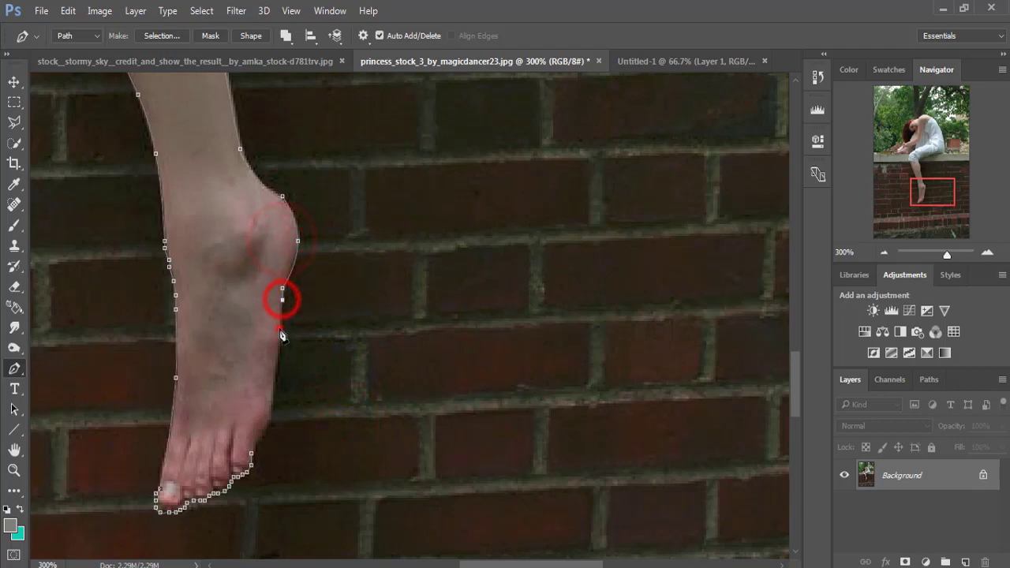
{"action": "left_click", "coordinate": [269, 410]}
{"action": "left_click", "coordinate": [250, 455]}
Convert the girl's path into a selection with 0 feather
{"action": "key", "text": "ctrl+minus"}
{"action": "key", "text": "ctrl+minus"}
{"action": "key", "text": "ctrl+minus"}
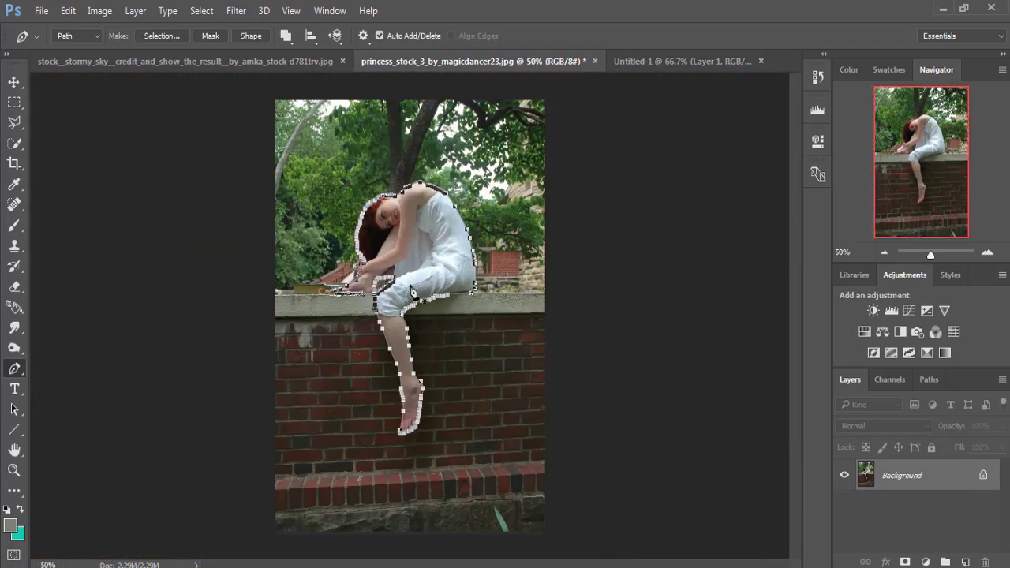
{"action": "right_click", "coordinate": [415, 251]}
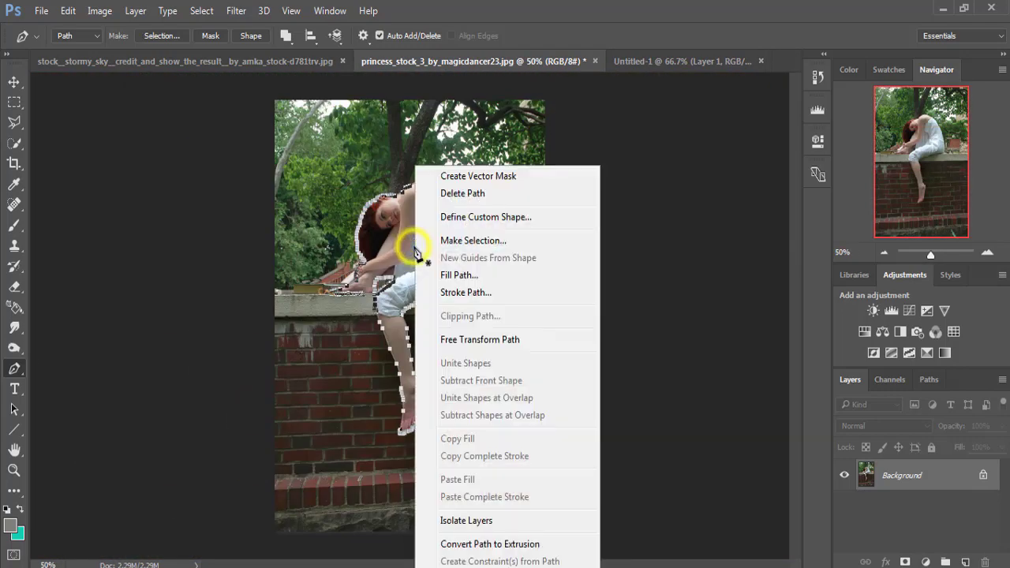
{"action": "left_click", "coordinate": [505, 240]}
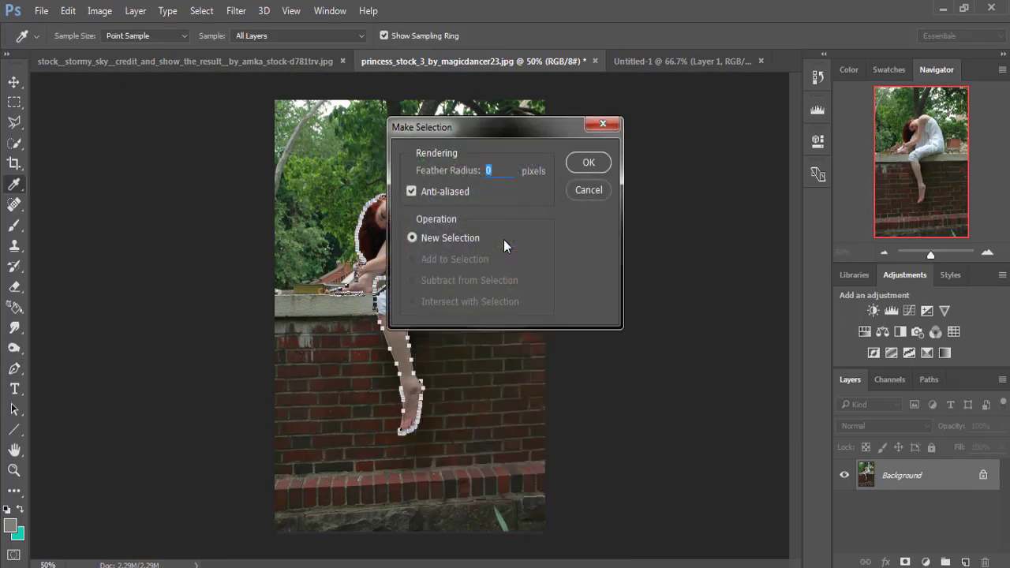
{"action": "left_click", "coordinate": [588, 161]}
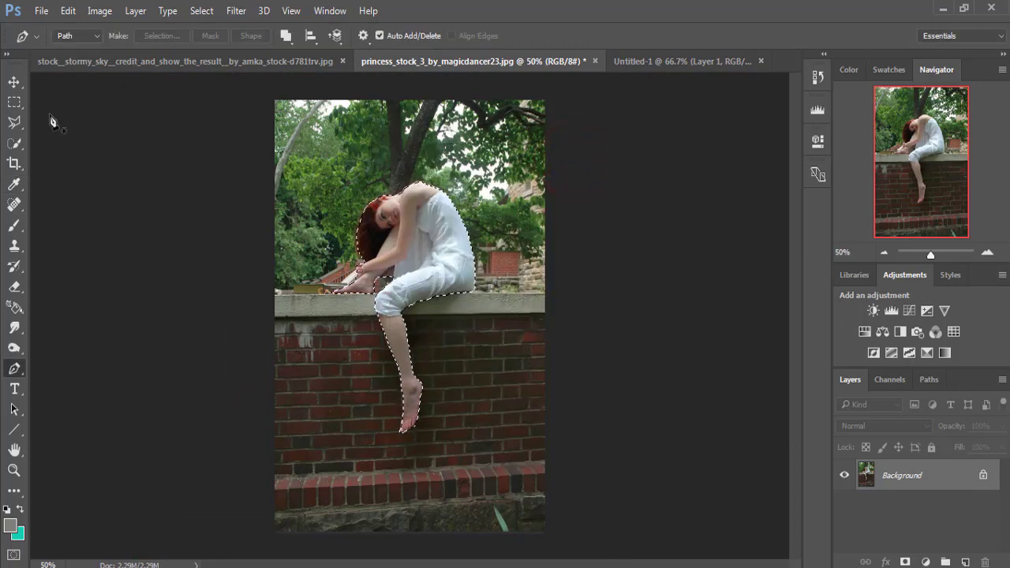
Drag the selected girl into Untitled-1 as Layer 2 and close her photo without saving
{"action": "left_click", "coordinate": [13, 83]}
{"action": "mouse_move", "coordinate": [443, 63]}
{"action": "left_mouse_down"}
{"action": "mouse_move", "coordinate": [441, 122]}
{"action": "mouse_move", "coordinate": [729, 134]}
{"action": "left_mouse_up"}
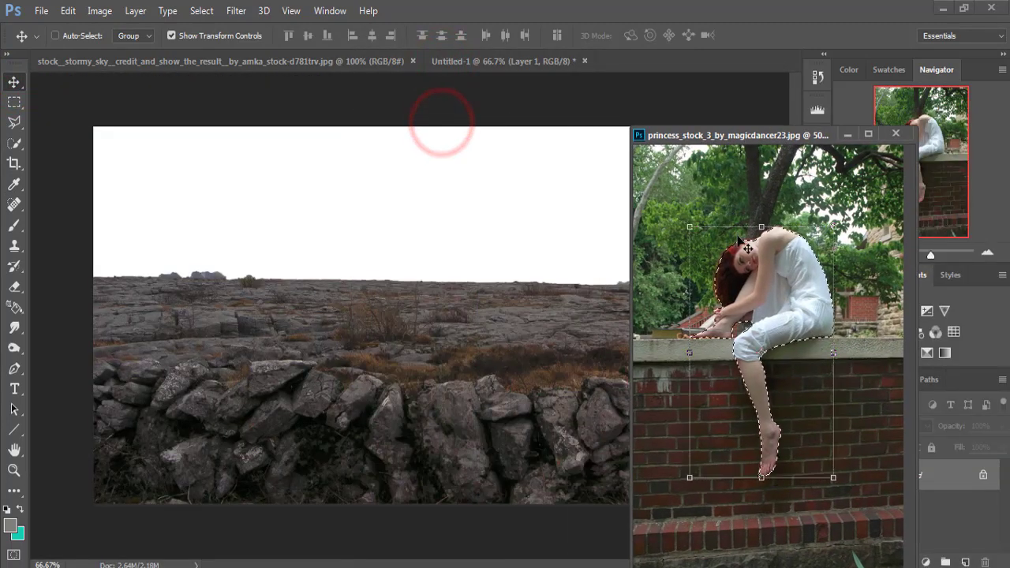
{"action": "left_click_drag", "start_coordinate": [785, 268], "coordinate": [420, 303]}
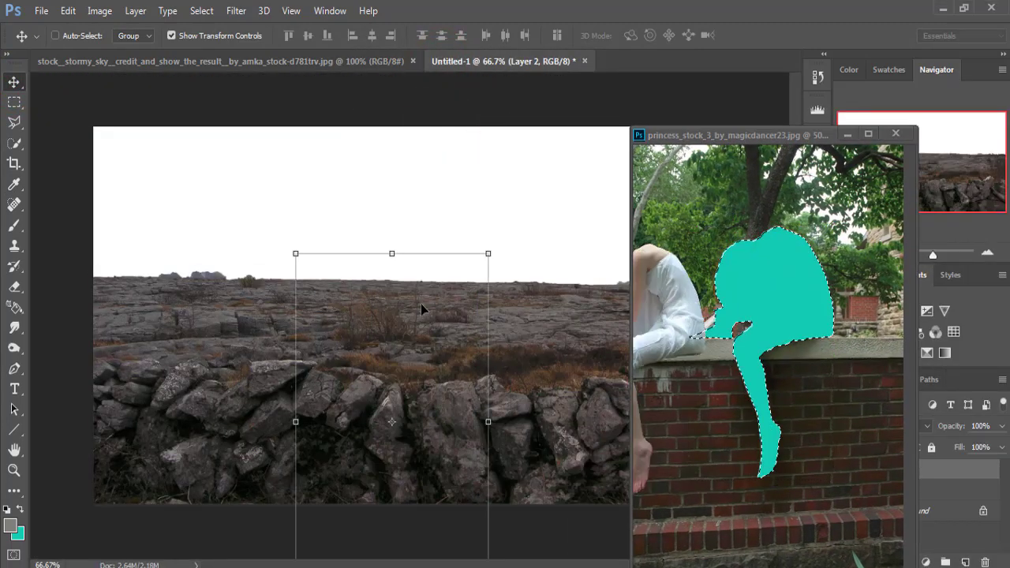
{"action": "left_click", "coordinate": [895, 134]}
{"action": "left_click", "coordinate": [510, 231]}
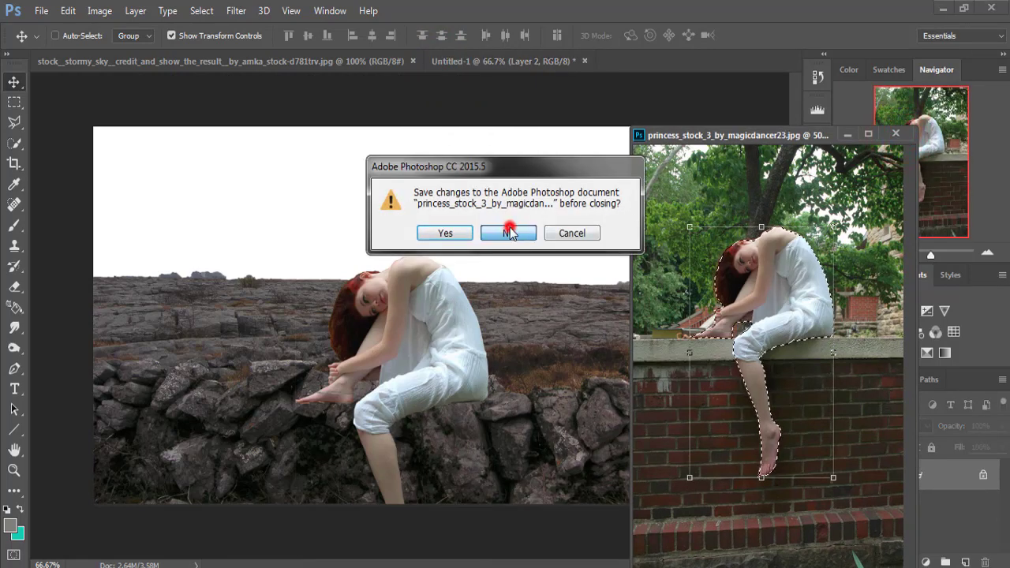
Move the girl up onto the rocks and brush-paint Layer 2's mask to clean her edges
{"action": "mouse_move", "coordinate": [461, 326]}
{"action": "left_mouse_down"}
{"action": "mouse_move", "coordinate": [460, 275]}
{"action": "mouse_move", "coordinate": [467, 308]}
{"action": "mouse_move", "coordinate": [458, 312]}
{"action": "left_mouse_up"}
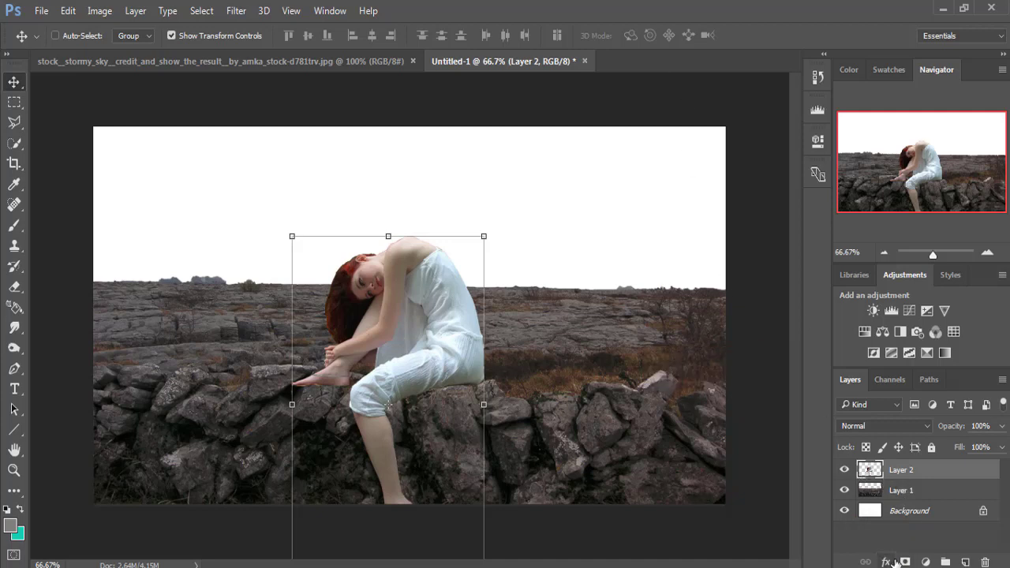
{"action": "left_click", "coordinate": [16, 226]}
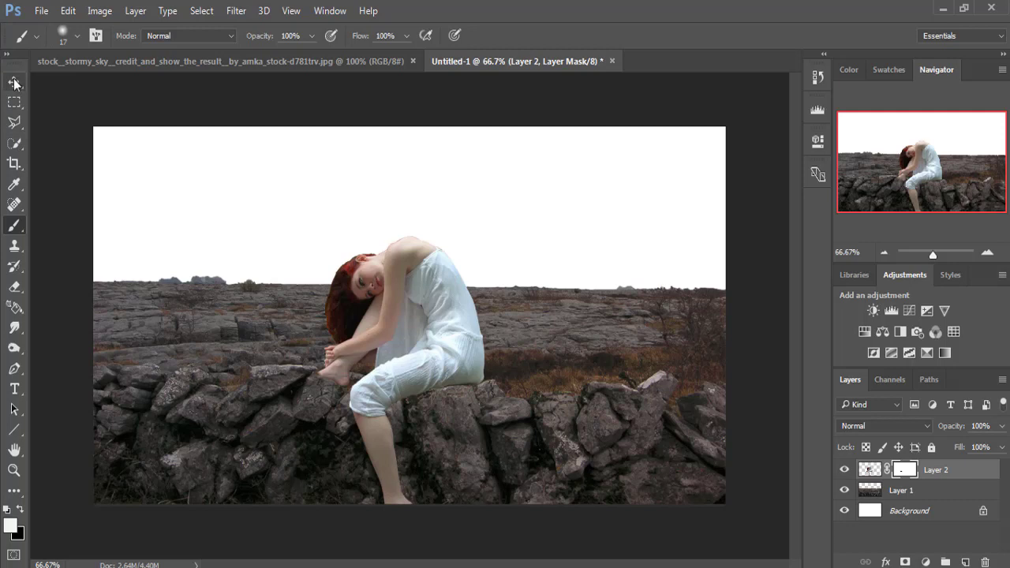
{"action": "left_click", "coordinate": [14, 82]}
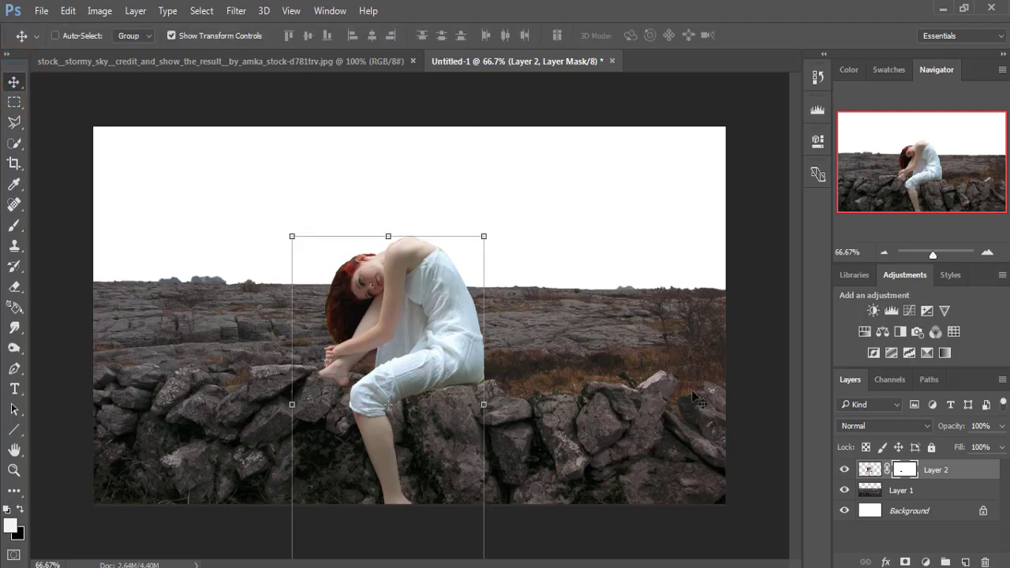
Duplicate Layer 2 and copy the stormy sky photo into the composition
{"action": "right_click", "coordinate": [938, 475]}
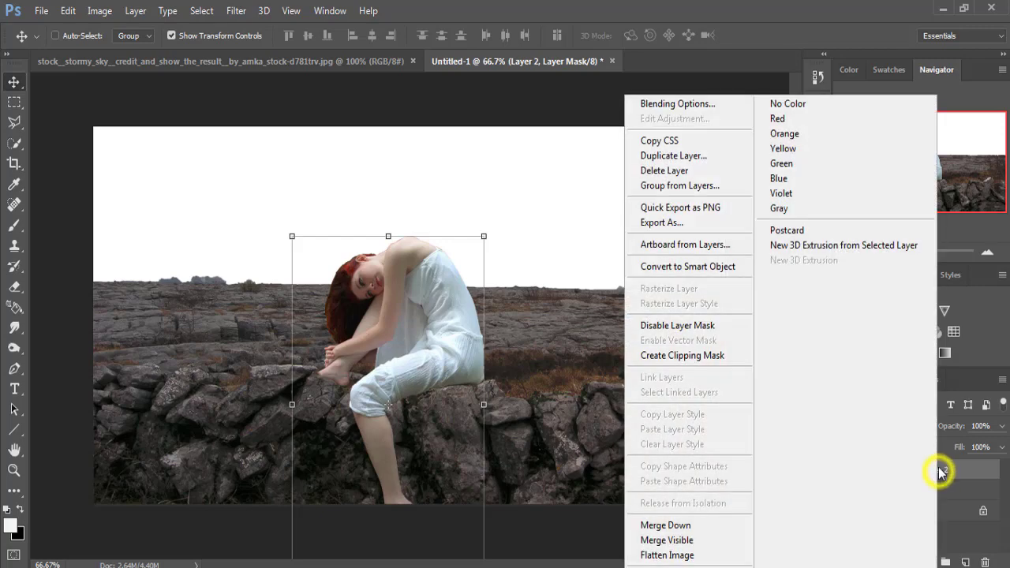
{"action": "left_click", "coordinate": [699, 157]}
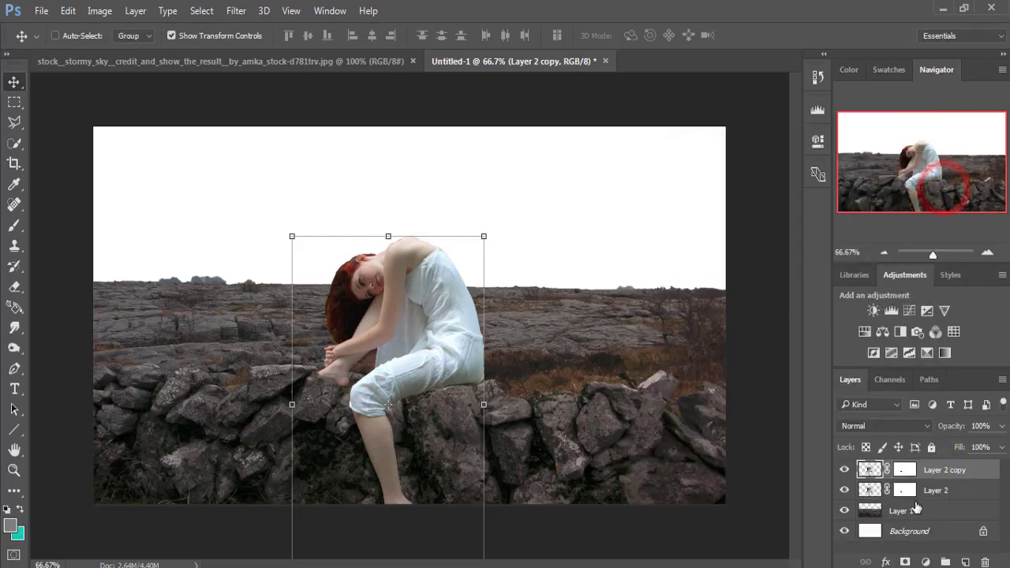
{"action": "left_click", "coordinate": [278, 61]}
{"action": "left_click_drag", "start_coordinate": [279, 60], "coordinate": [753, 147]}
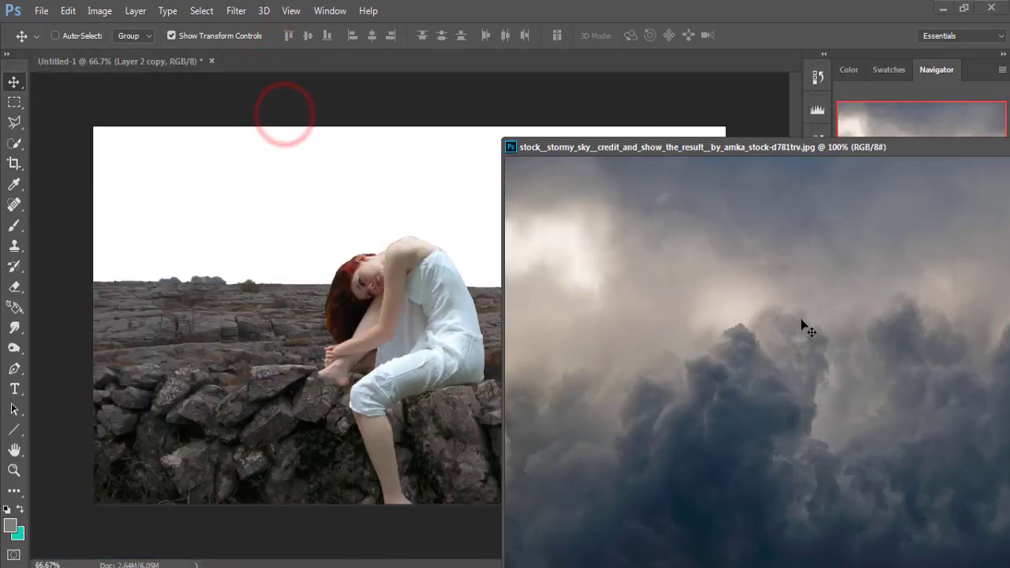
{"action": "left_click_drag", "start_coordinate": [800, 318], "coordinate": [312, 245]}
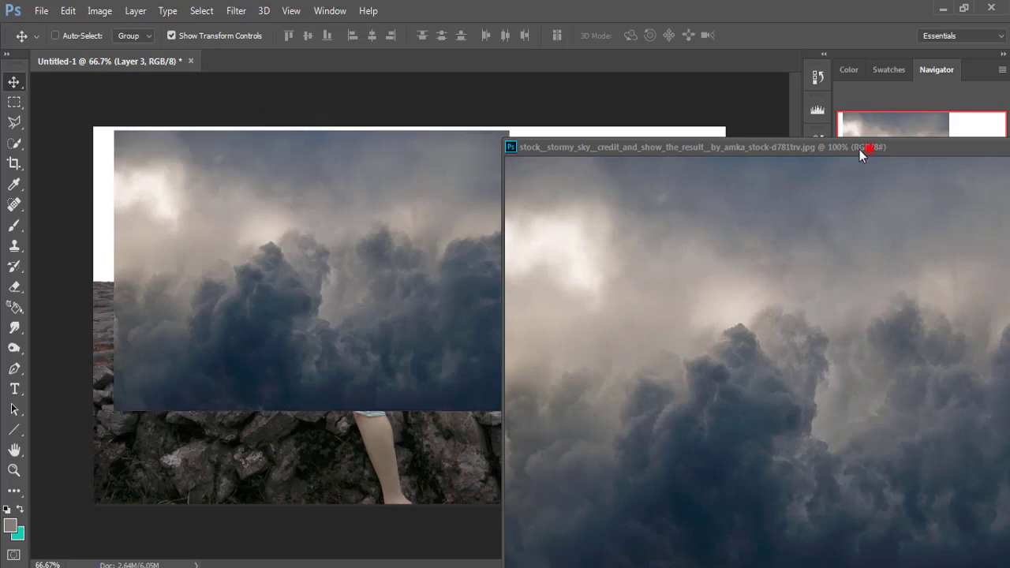
{"action": "left_click_drag", "start_coordinate": [868, 162], "coordinate": [664, 149]}
{"action": "left_click", "coordinate": [843, 142]}
Scale the sky to span the canvas top and place it below the rocky Layer 1
{"action": "mouse_move", "coordinate": [418, 181]}
{"action": "left_mouse_down"}
{"action": "mouse_move", "coordinate": [393, 184]}
{"action": "mouse_move", "coordinate": [403, 193]}
{"action": "mouse_move", "coordinate": [390, 106]}
{"action": "left_mouse_up"}
{"action": "left_click_drag", "start_coordinate": [408, 203], "coordinate": [399, 187]}
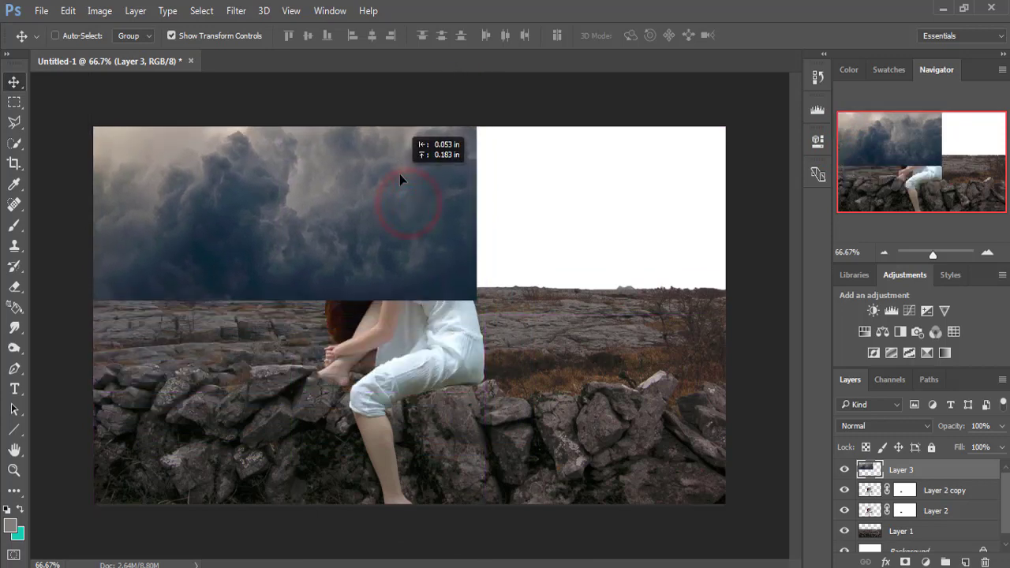
{"action": "key", "text": "ctrl+t"}
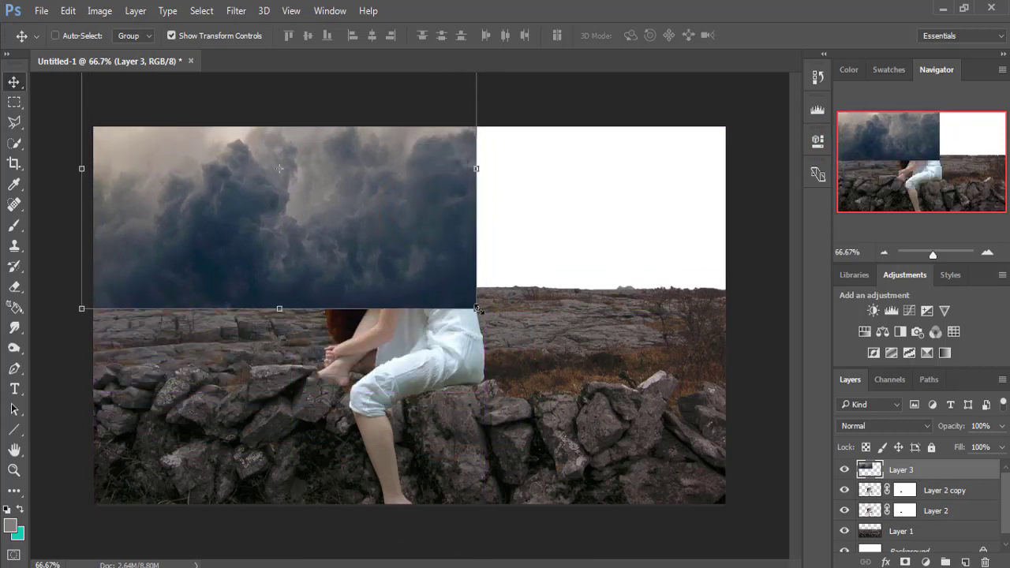
{"action": "left_click_drag", "start_coordinate": [477, 309], "coordinate": [704, 374]}
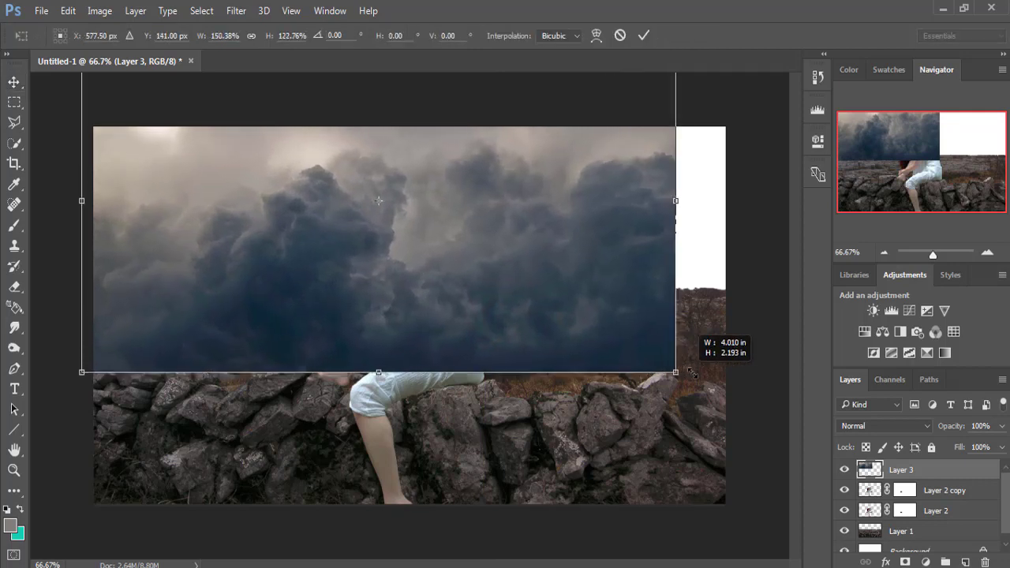
{"action": "left_click_drag", "start_coordinate": [704, 373], "coordinate": [727, 355]}
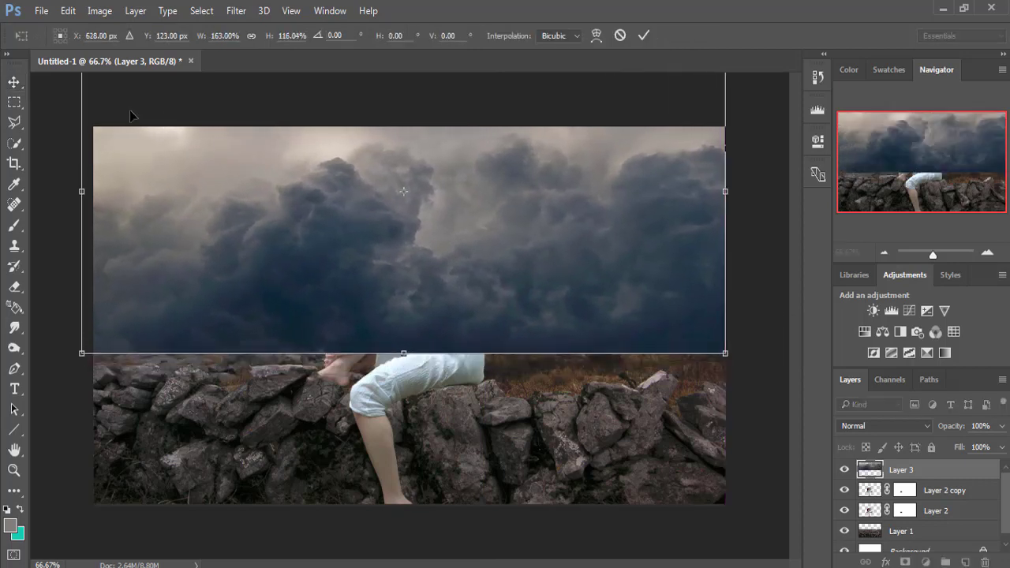
{"action": "left_click_drag", "start_coordinate": [82, 190], "coordinate": [94, 191]}
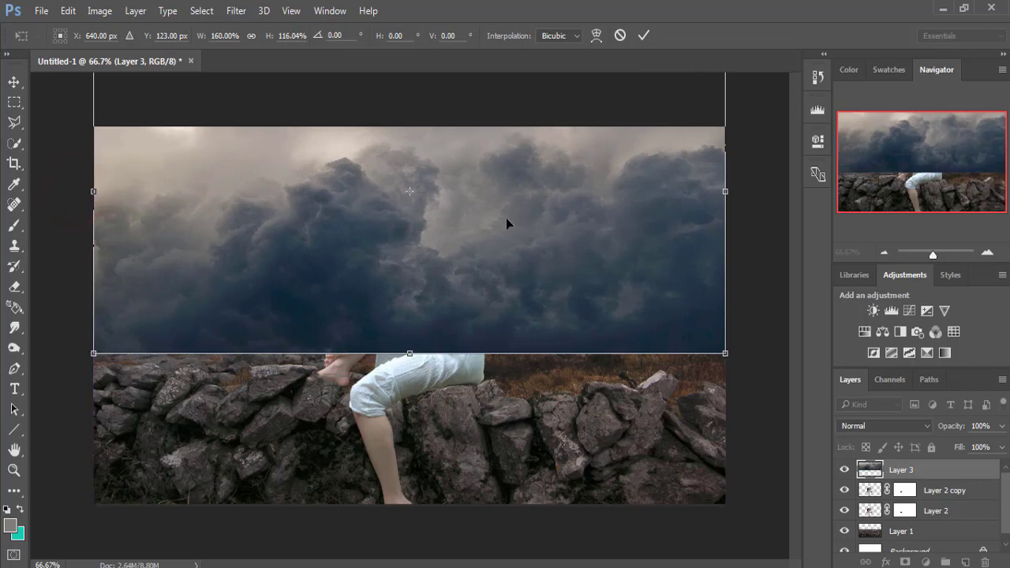
{"action": "left_click", "coordinate": [641, 35]}
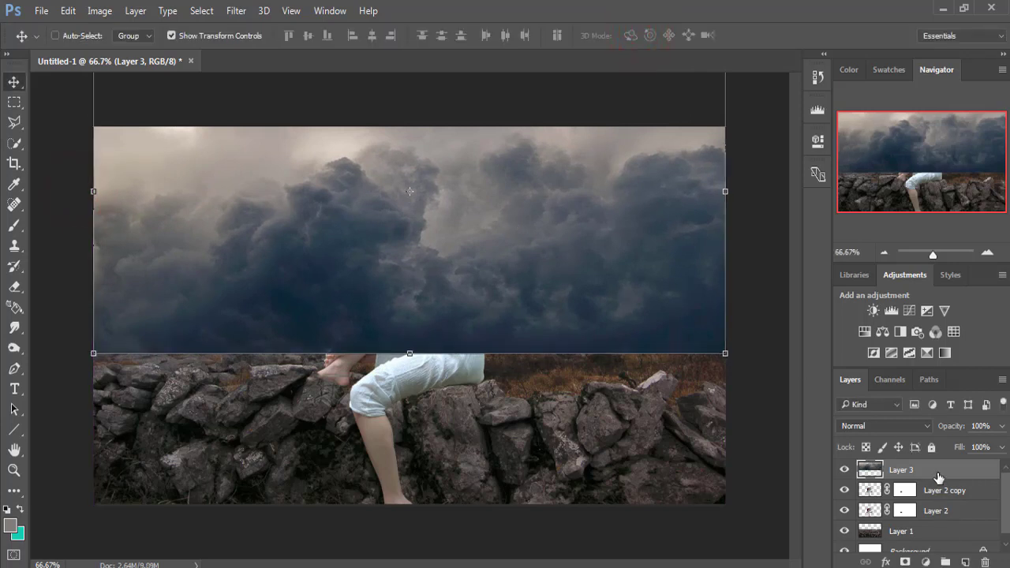
{"action": "left_click_drag", "start_coordinate": [938, 470], "coordinate": [931, 530]}
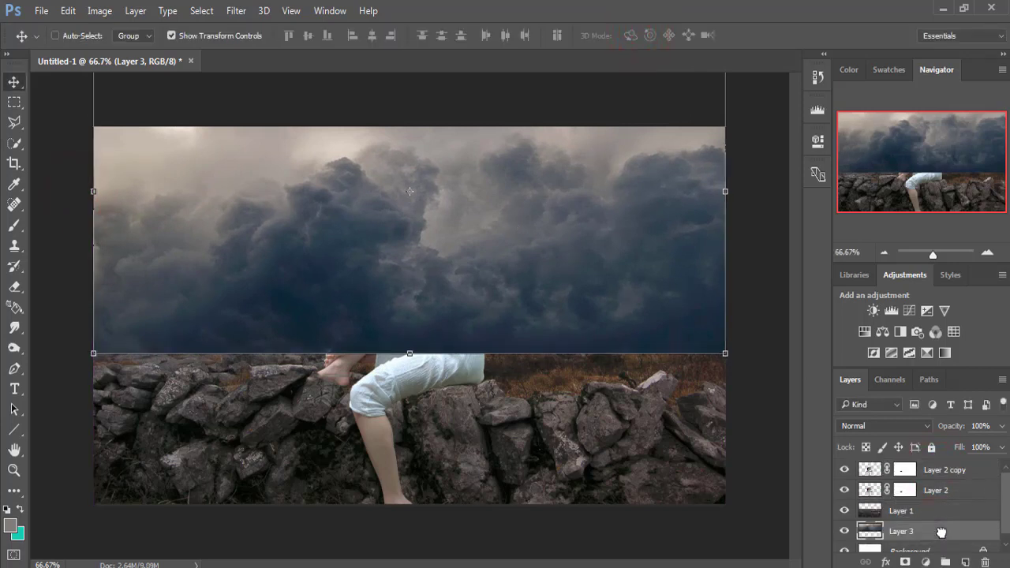
{"action": "left_click", "coordinate": [920, 513]}
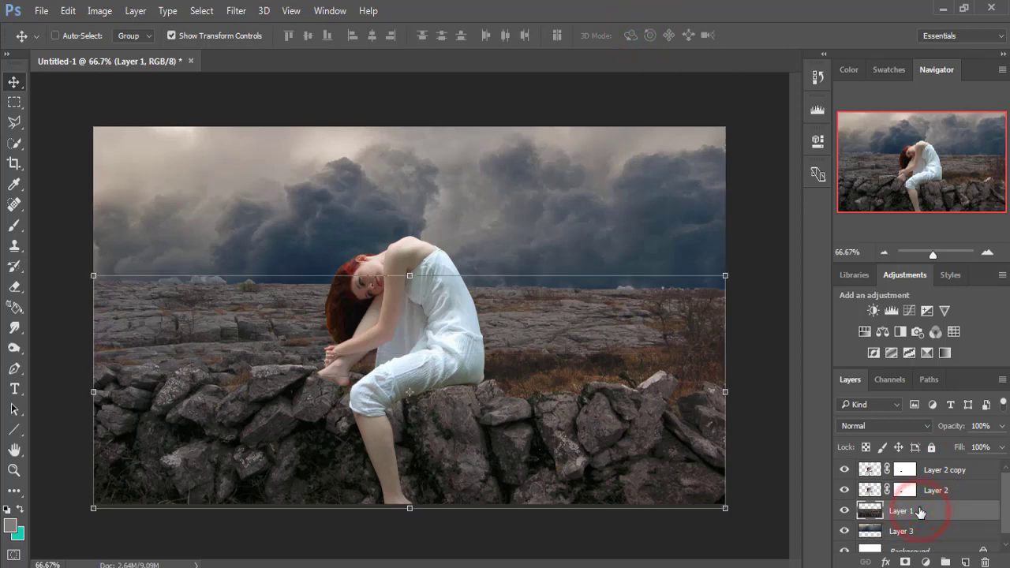
Mask Layer 1 and paint black with a 200 px soft brush along the horizon
{"action": "left_click", "coordinate": [14, 227]}
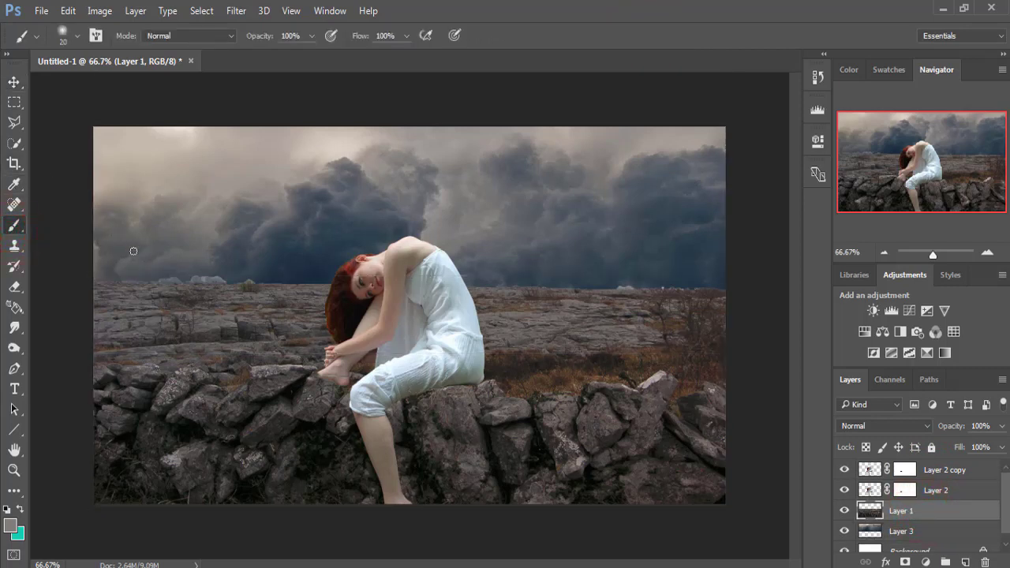
{"action": "key", "text": "bracketright"}
{"action": "key", "text": "bracketright"}
{"action": "key", "text": "bracketright"}
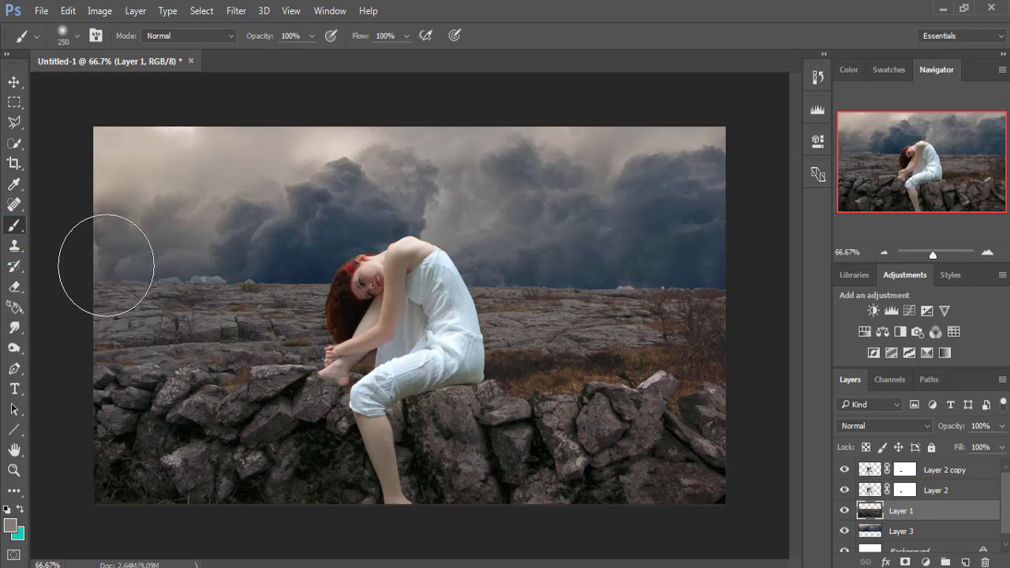
{"action": "key", "text": "bracketleft"}
{"action": "left_click_drag", "start_coordinate": [94, 279], "coordinate": [176, 284]}
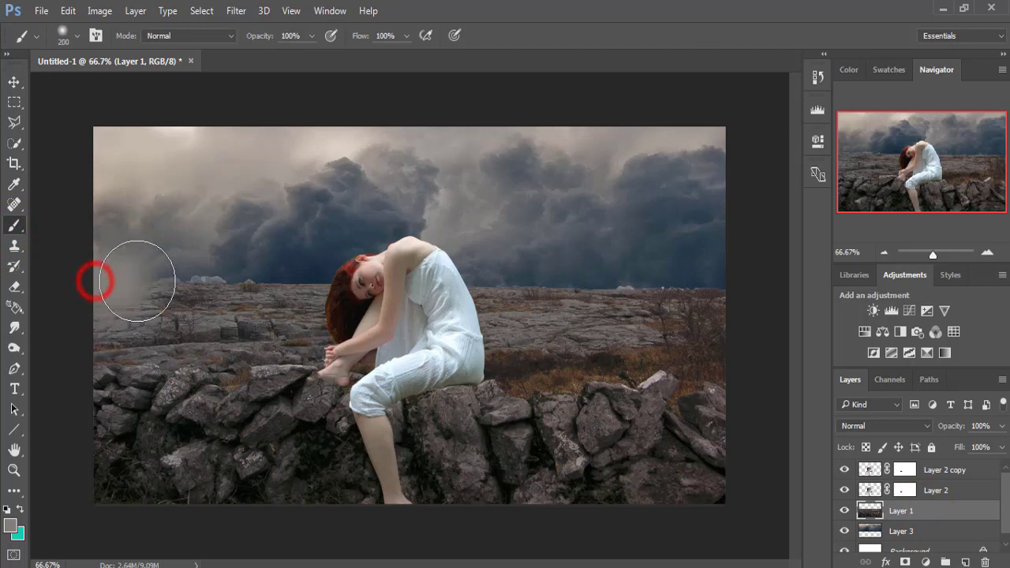
{"action": "key", "text": "ctrl+z"}
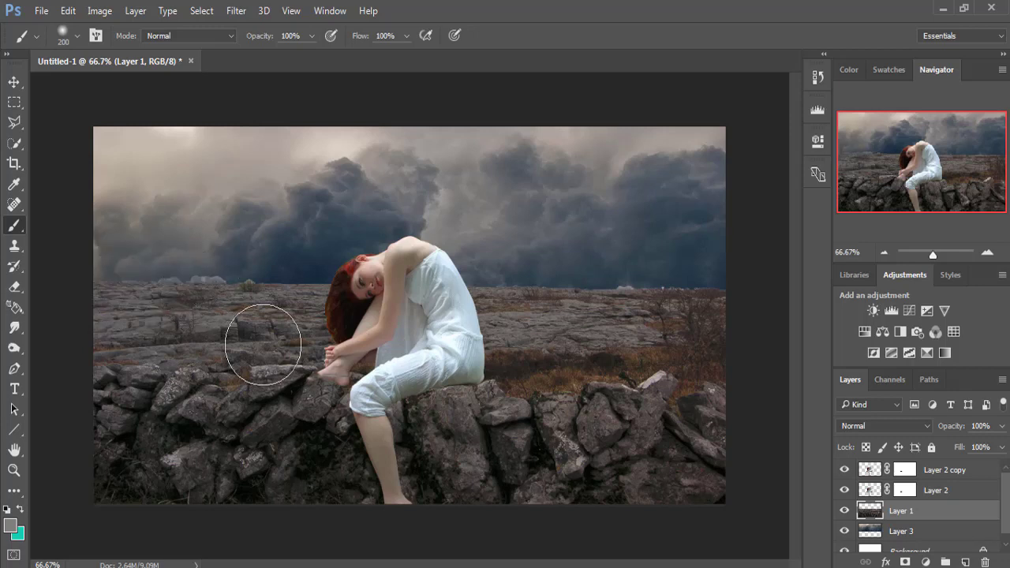
{"action": "left_click", "coordinate": [905, 562]}
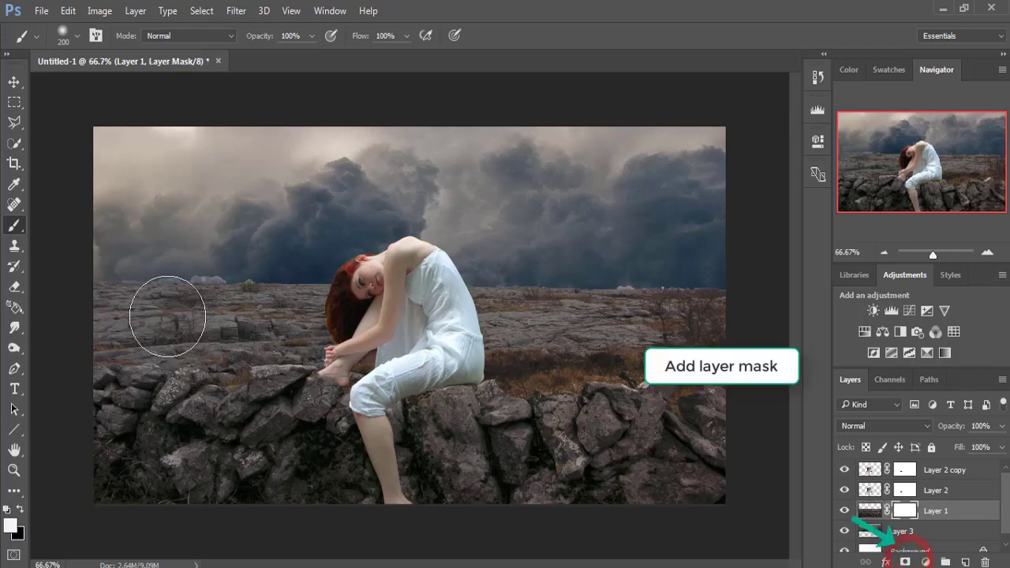
{"action": "left_click", "coordinate": [21, 509]}
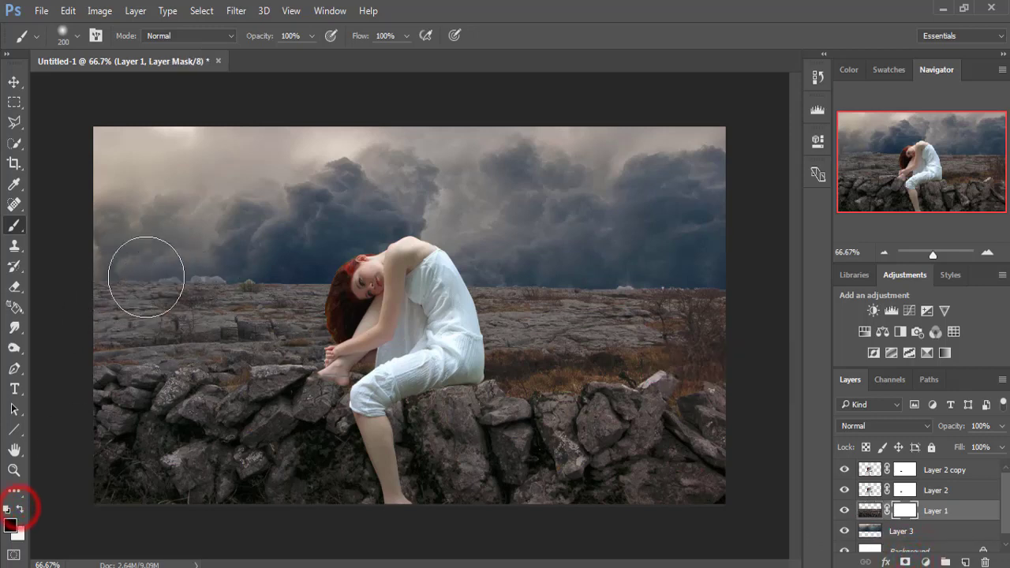
{"action": "left_click_drag", "start_coordinate": [71, 272], "coordinate": [745, 282]}
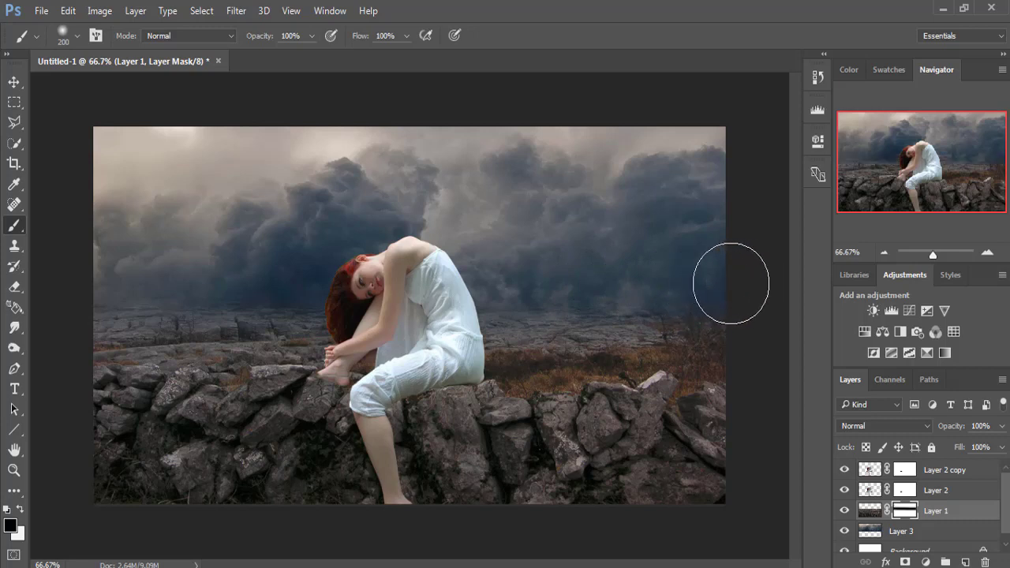
{"action": "left_click_drag", "start_coordinate": [609, 266], "coordinate": [614, 266]}
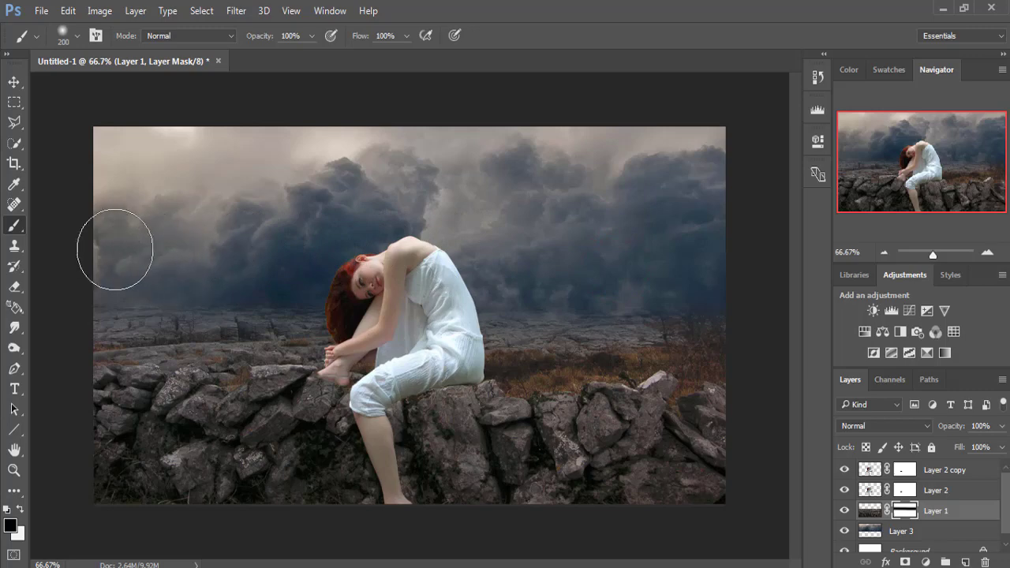
Duplicate the sky layer, creating Layer 3 copy
{"action": "left_click", "coordinate": [13, 82]}
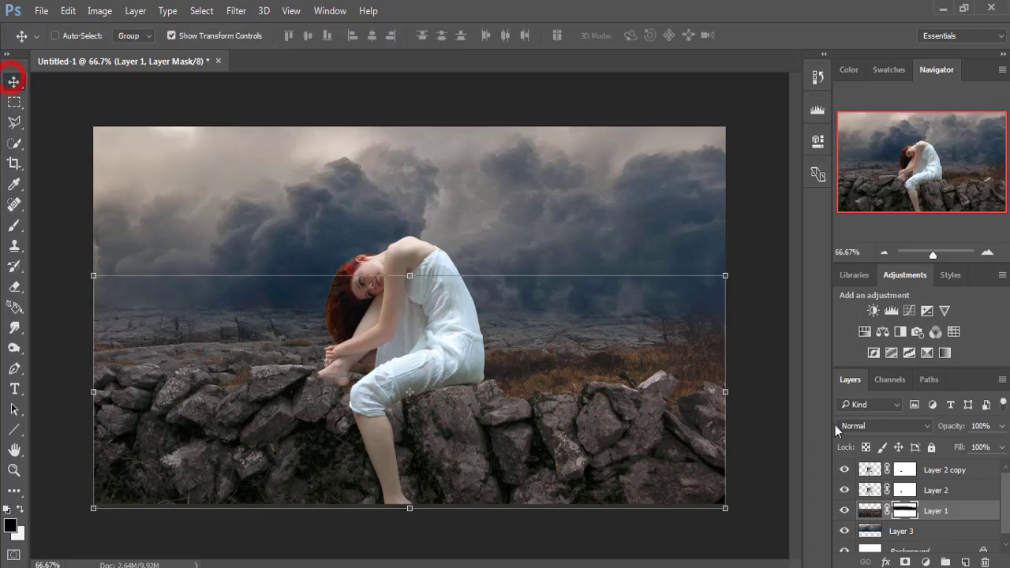
{"action": "left_click", "coordinate": [876, 534]}
{"action": "right_click", "coordinate": [884, 533]}
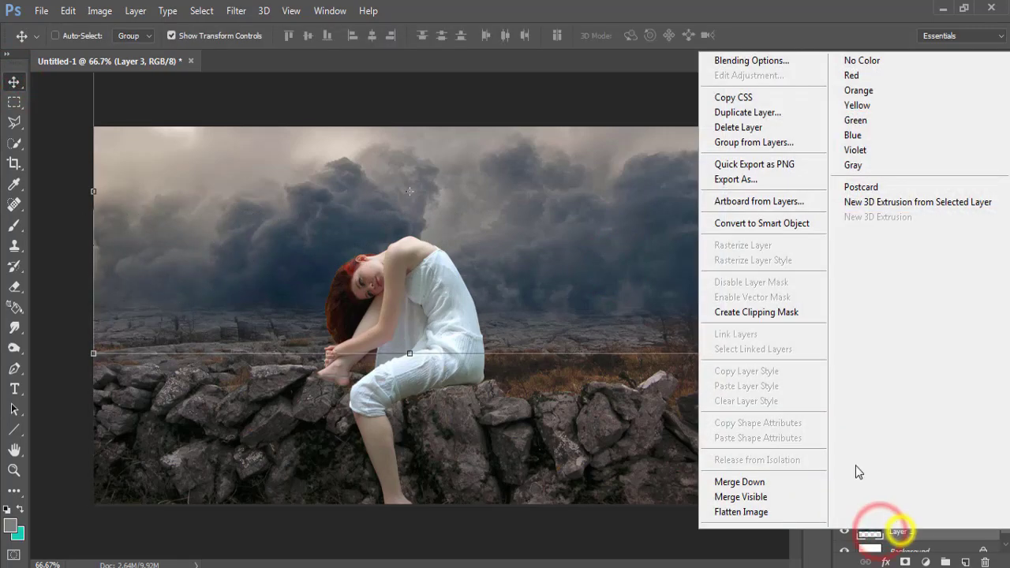
{"action": "left_click", "coordinate": [754, 112]}
{"action": "left_click", "coordinate": [933, 188]}
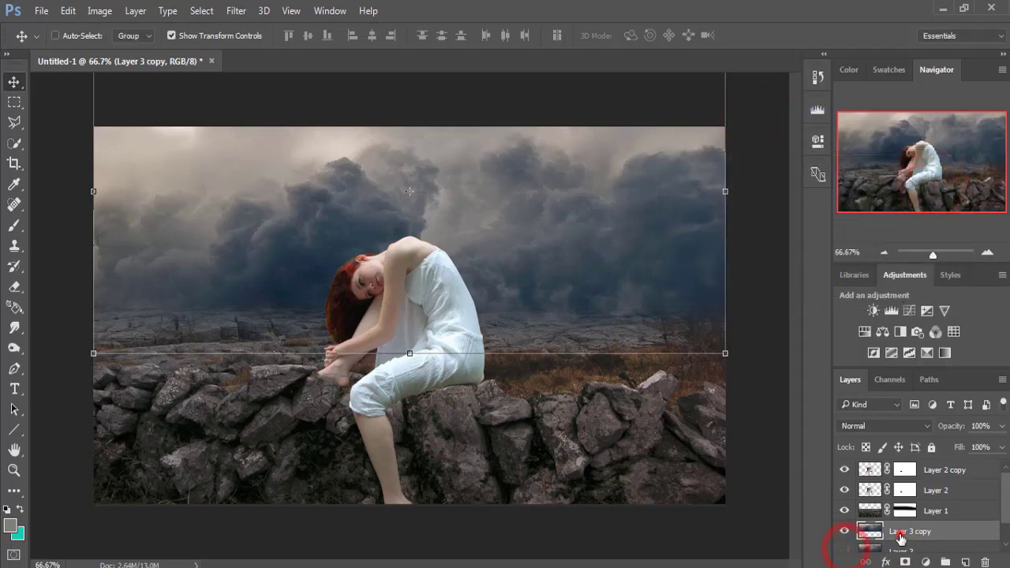
Apply a Gaussian Blur of 41.5 px radius to Layer 3 copy
{"action": "left_click", "coordinate": [236, 11]}
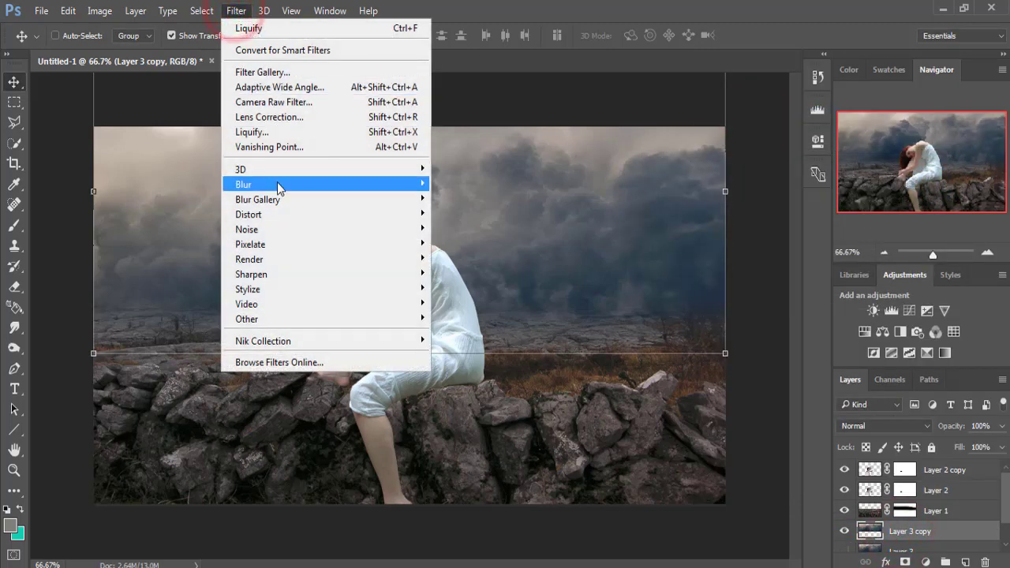
{"action": "mouse_move", "coordinate": [253, 185]}
{"action": "left_click", "coordinate": [462, 239]}
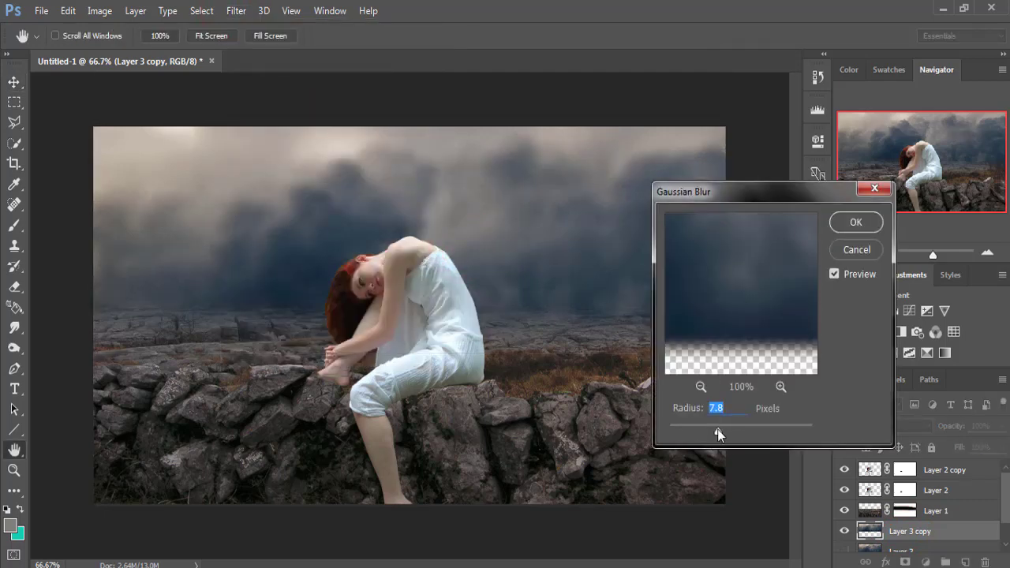
{"action": "left_click_drag", "start_coordinate": [746, 433], "coordinate": [749, 433]}
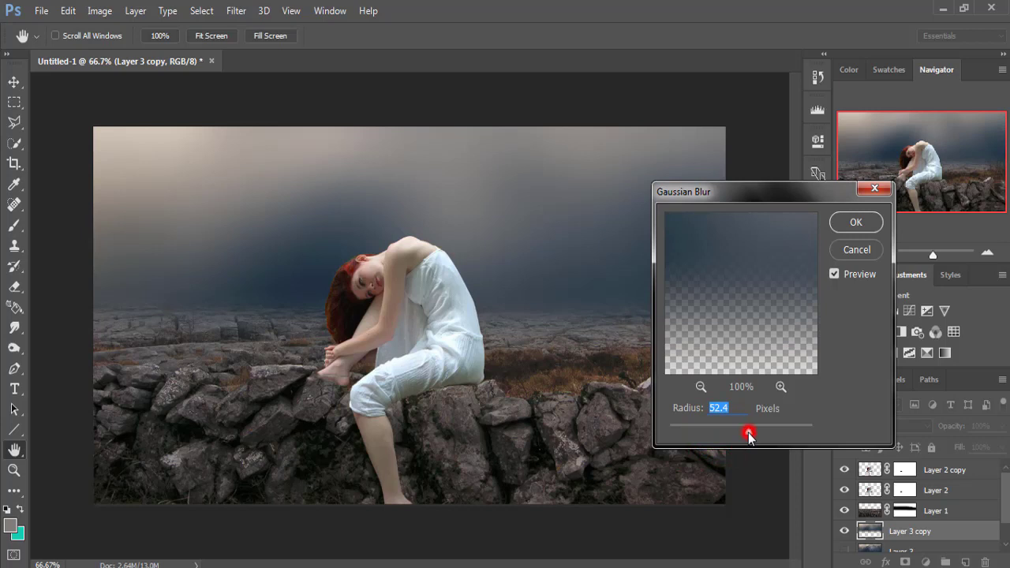
{"action": "left_click", "coordinate": [746, 432]}
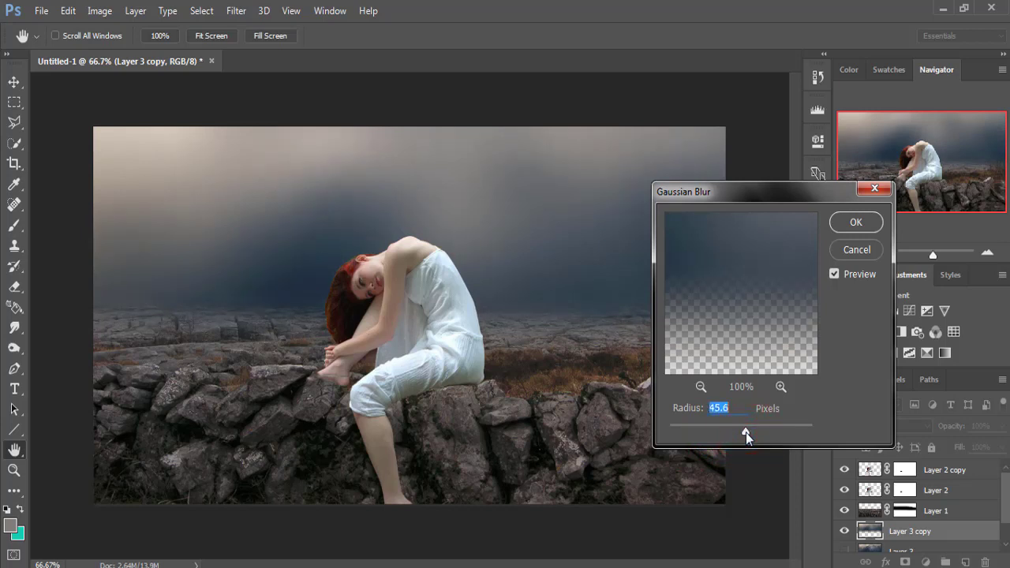
{"action": "left_click_drag", "start_coordinate": [746, 433], "coordinate": [743, 432]}
{"action": "left_click", "coordinate": [848, 221]}
{"action": "key", "text": "v"}
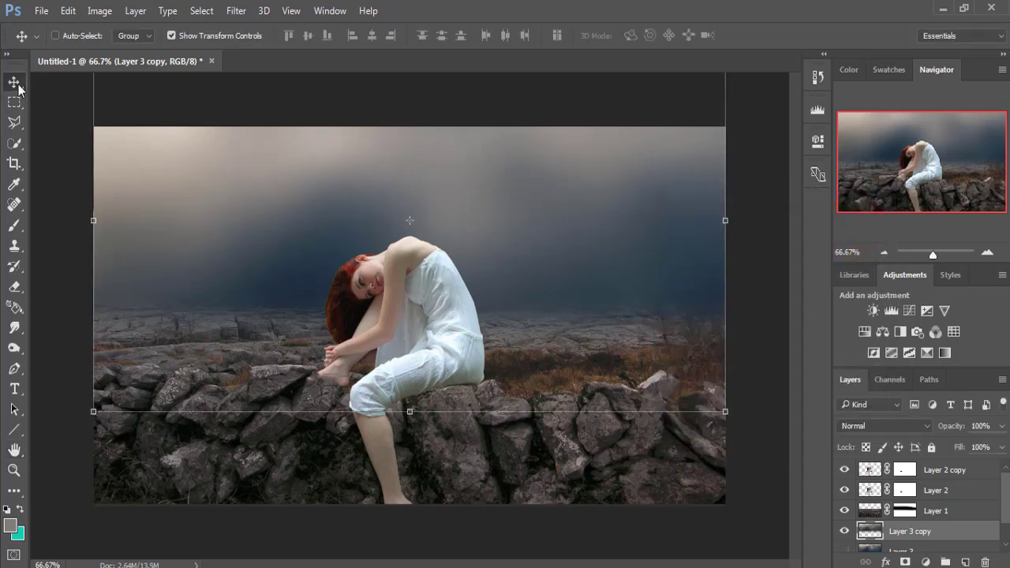
Duplicate Layer 2 copy to create Layer 2 copy 2
{"action": "left_click", "coordinate": [938, 472]}
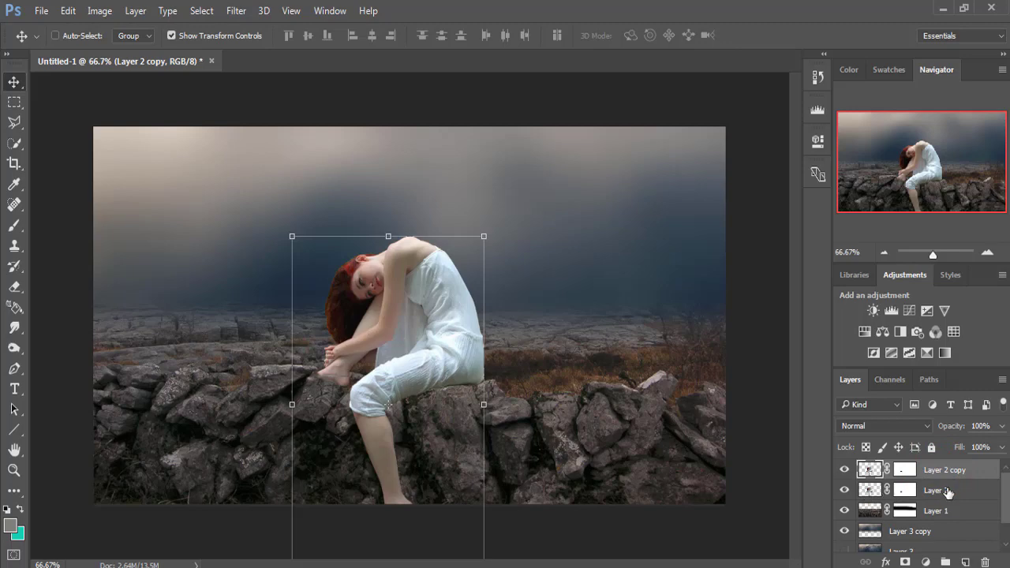
{"action": "right_click", "coordinate": [938, 478]}
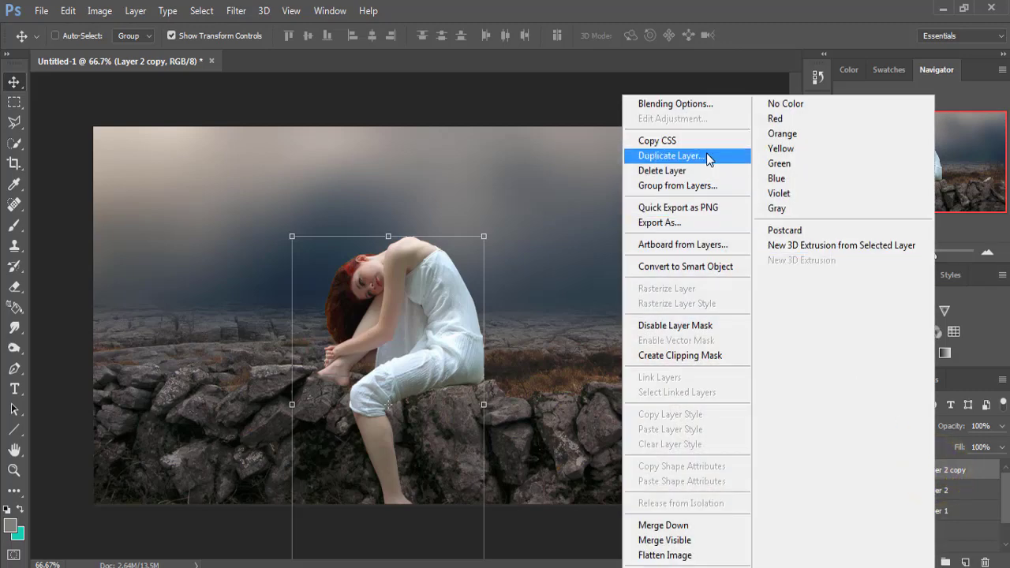
{"action": "left_click", "coordinate": [717, 157]}
{"action": "left_click", "coordinate": [936, 187]}
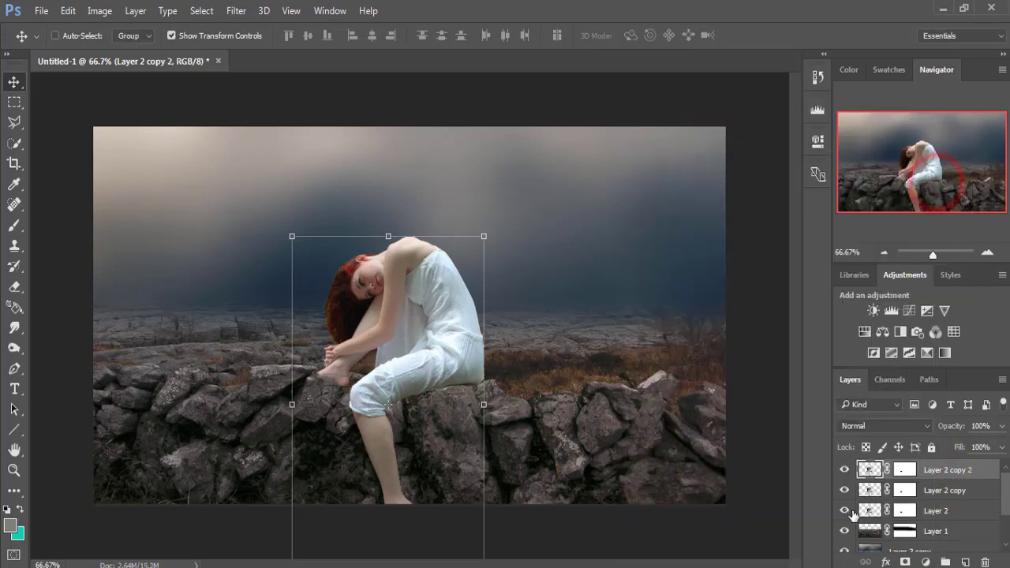
Open the Liquify filter on Layer 2 copy
{"action": "left_click", "coordinate": [873, 490]}
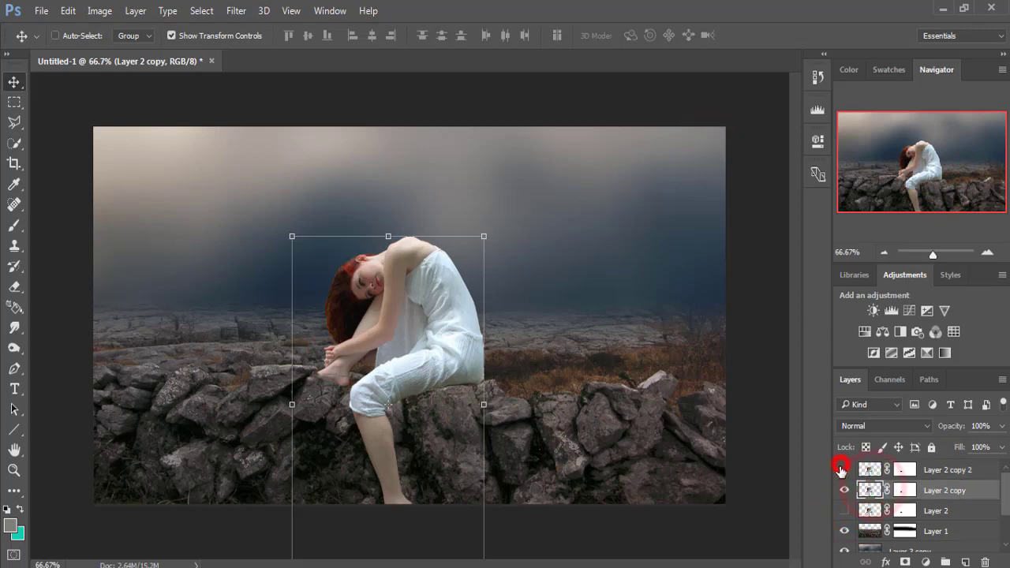
{"action": "left_click", "coordinate": [234, 11]}
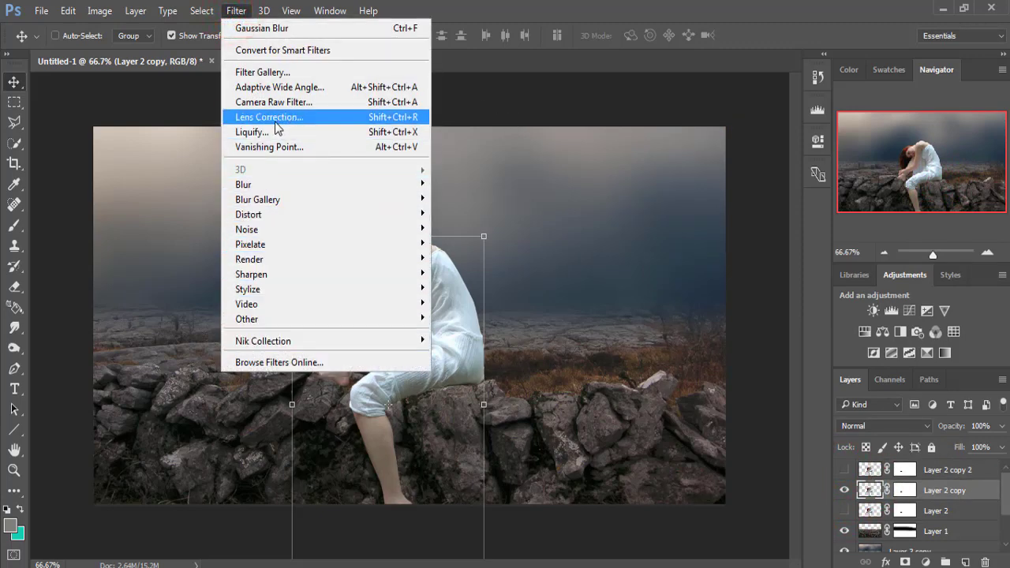
{"action": "left_click", "coordinate": [273, 132]}
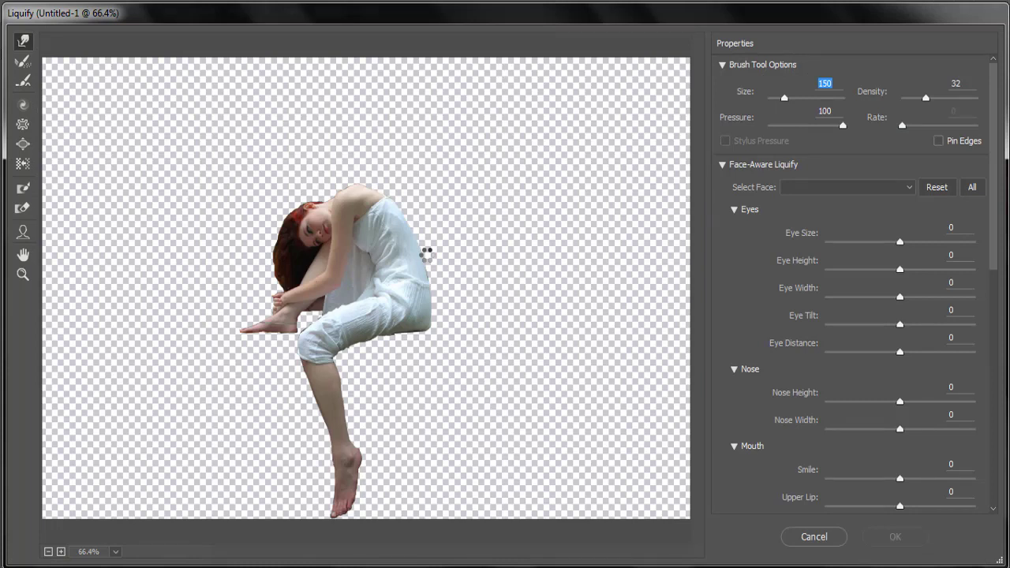
Forward-warp the back, shoulder and lower dress into a long streak toward the upper right
{"action": "left_click_drag", "start_coordinate": [387, 232], "coordinate": [464, 185]}
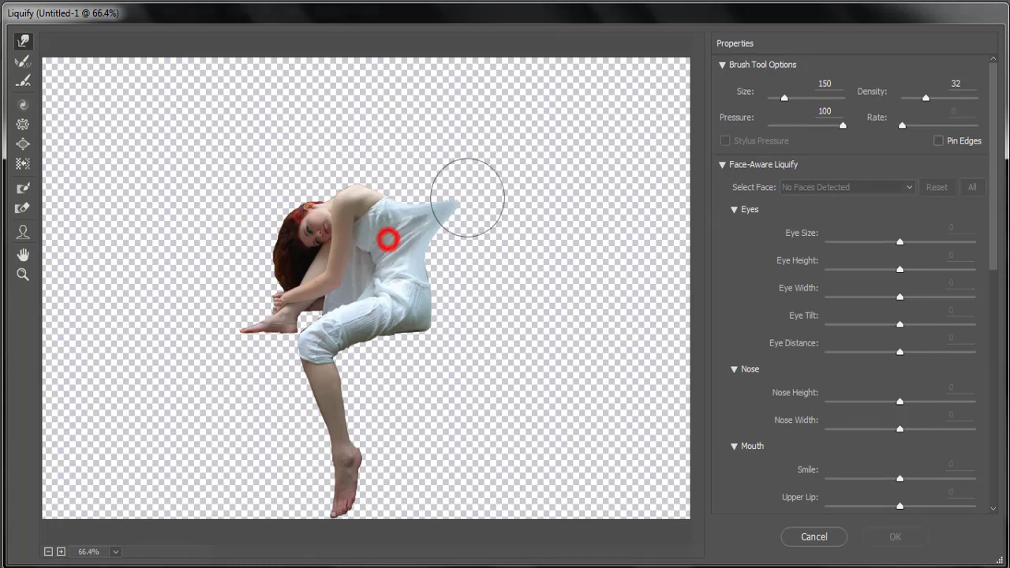
{"action": "left_click_drag", "start_coordinate": [379, 189], "coordinate": [474, 135]}
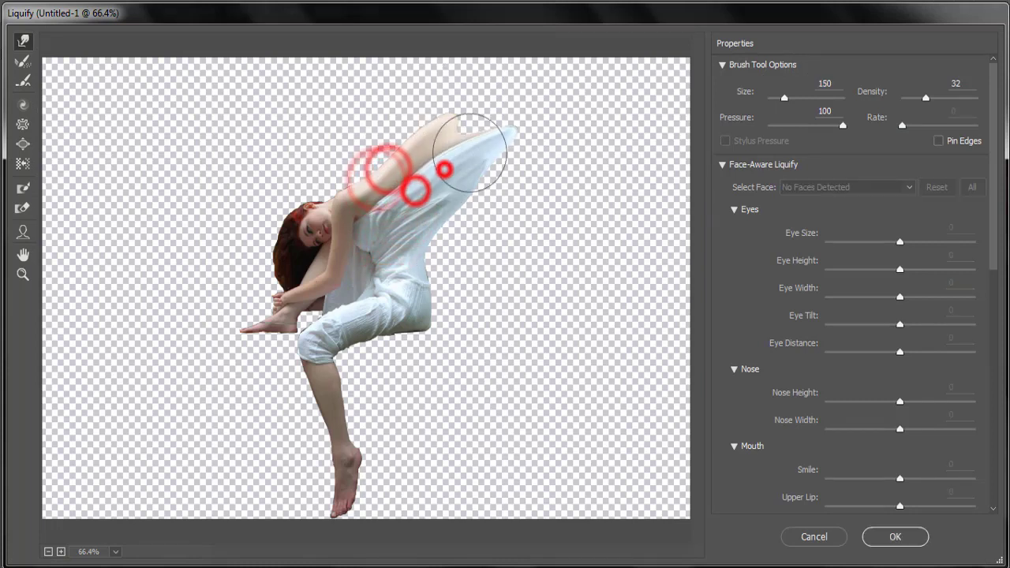
{"action": "left_click_drag", "start_coordinate": [415, 252], "coordinate": [592, 298]}
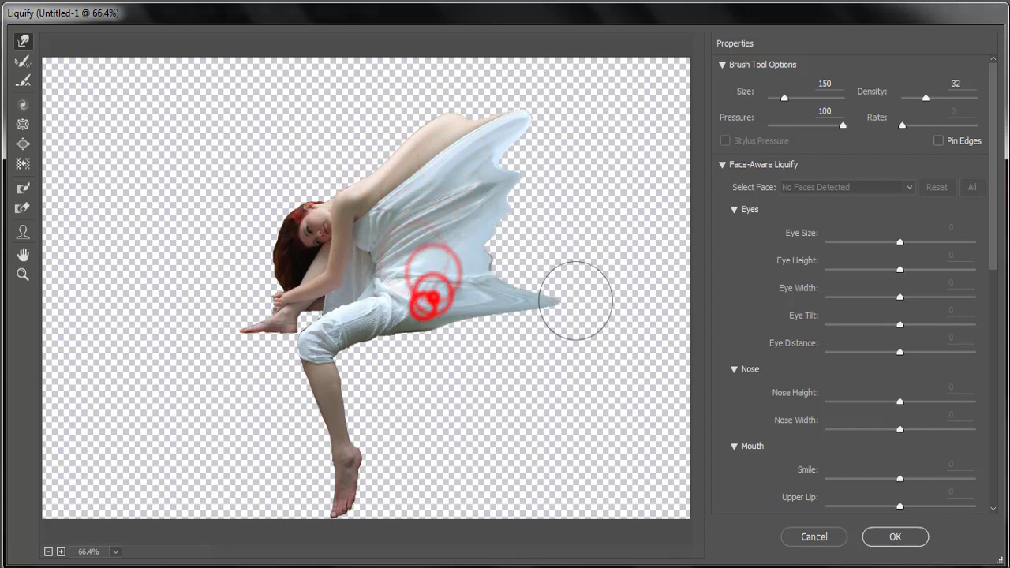
{"action": "left_click_drag", "start_coordinate": [659, 290], "coordinate": [573, 87]}
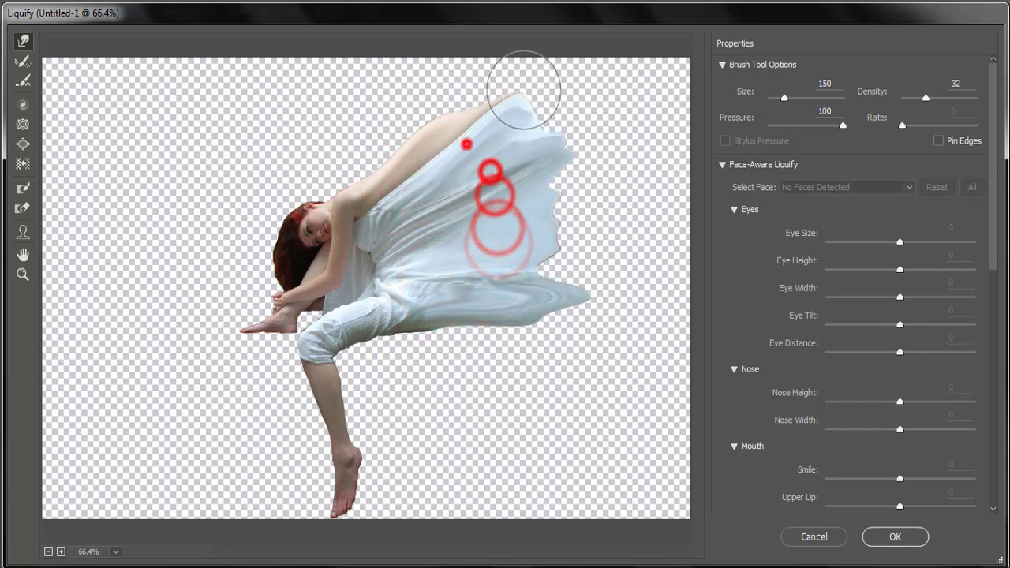
{"action": "left_click_drag", "start_coordinate": [523, 162], "coordinate": [626, 162]}
{"action": "mouse_move", "coordinate": [496, 237]}
{"action": "left_mouse_down"}
{"action": "mouse_move", "coordinate": [519, 281]}
{"action": "mouse_move", "coordinate": [577, 266]}
{"action": "mouse_move", "coordinate": [647, 214]}
{"action": "mouse_move", "coordinate": [541, 192]}
{"action": "left_mouse_up"}
{"action": "mouse_move", "coordinate": [532, 149]}
{"action": "left_mouse_down"}
{"action": "mouse_move", "coordinate": [514, 102]}
{"action": "mouse_move", "coordinate": [545, 65]}
{"action": "left_mouse_up"}
Push the dress's right and lower edges further outward and apply the Liquify warp
{"action": "mouse_move", "coordinate": [576, 147]}
{"action": "left_mouse_down"}
{"action": "mouse_move", "coordinate": [576, 203]}
{"action": "mouse_move", "coordinate": [643, 237]}
{"action": "mouse_move", "coordinate": [609, 304]}
{"action": "mouse_move", "coordinate": [682, 309]}
{"action": "left_mouse_up"}
{"action": "left_click_drag", "start_coordinate": [516, 320], "coordinate": [576, 316]}
{"action": "left_click_drag", "start_coordinate": [582, 263], "coordinate": [658, 244]}
{"action": "left_click_drag", "start_coordinate": [608, 169], "coordinate": [655, 158]}
{"action": "left_click_drag", "start_coordinate": [616, 123], "coordinate": [663, 102]}
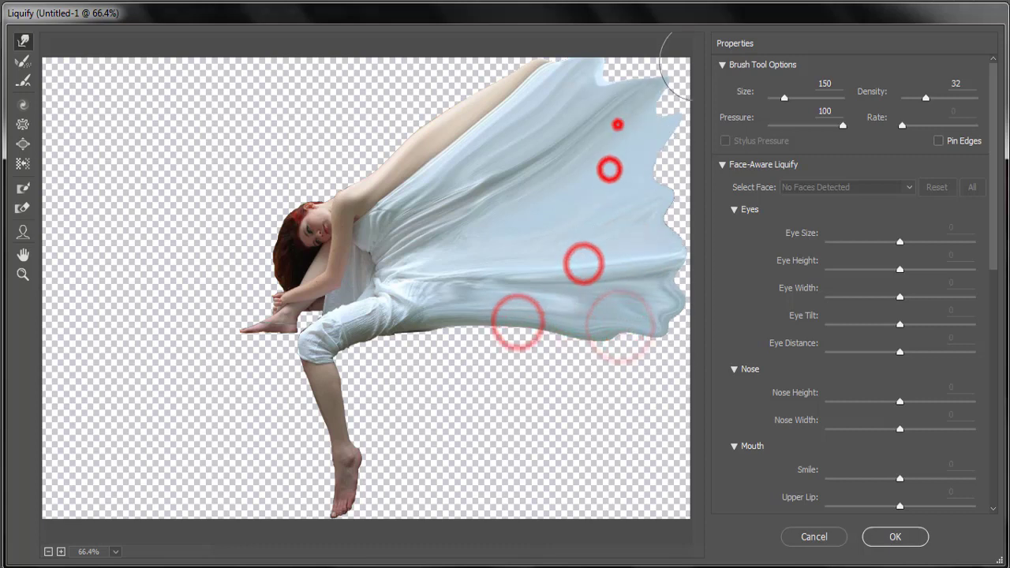
{"action": "left_click_drag", "start_coordinate": [572, 108], "coordinate": [632, 79]}
{"action": "left_click_drag", "start_coordinate": [647, 106], "coordinate": [667, 67]}
{"action": "left_click_drag", "start_coordinate": [632, 150], "coordinate": [667, 158]}
{"action": "left_click_drag", "start_coordinate": [622, 226], "coordinate": [663, 234]}
{"action": "left_click_drag", "start_coordinate": [654, 305], "coordinate": [679, 311]}
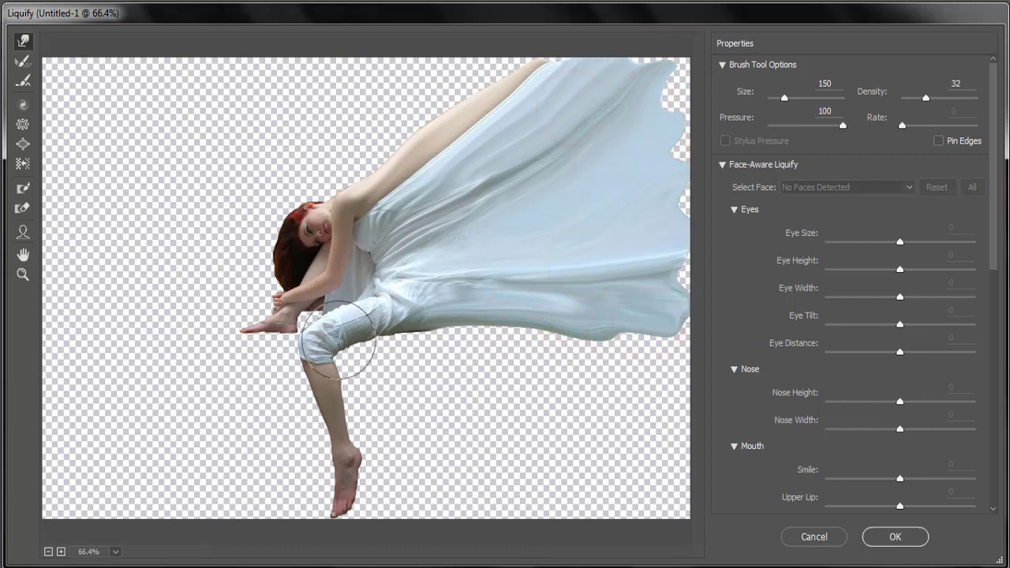
{"action": "left_click", "coordinate": [892, 538]}
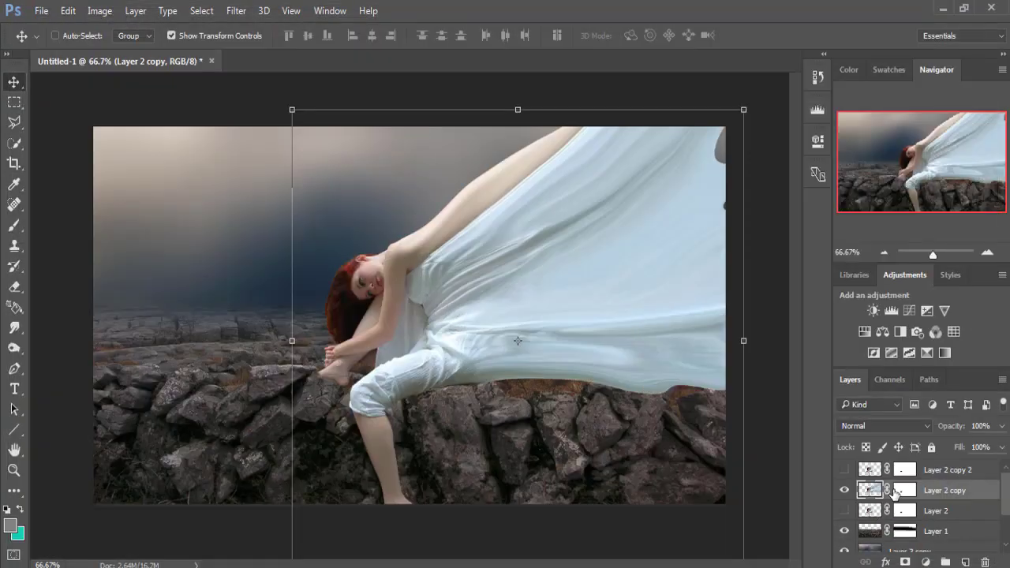
Show Layer 2 copy 2, target Layer 2 copy's mask and choose the 2352 px scattered-fragment brush
{"action": "left_click", "coordinate": [844, 471]}
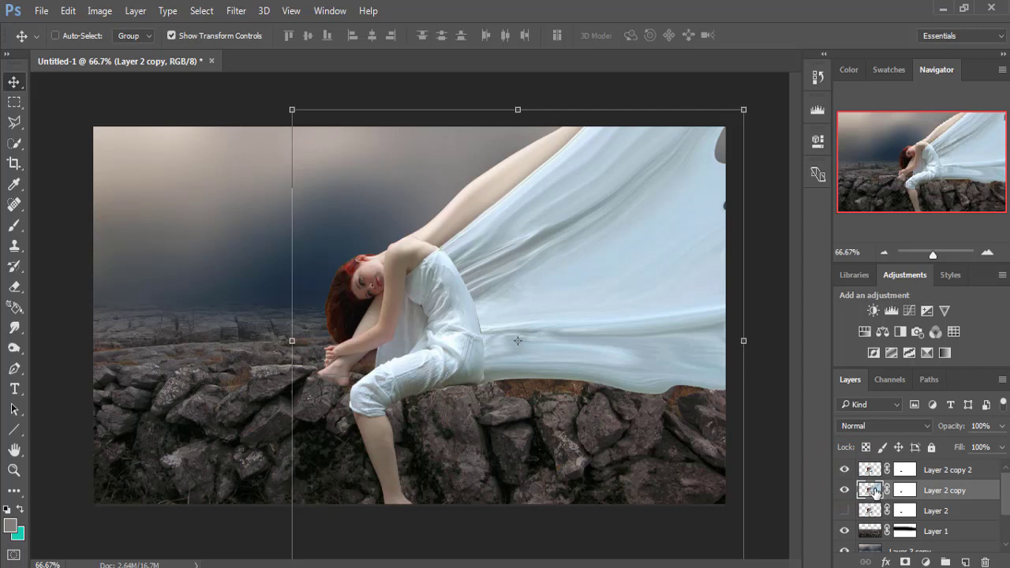
{"action": "left_click", "coordinate": [905, 490]}
{"action": "key", "text": "d"}
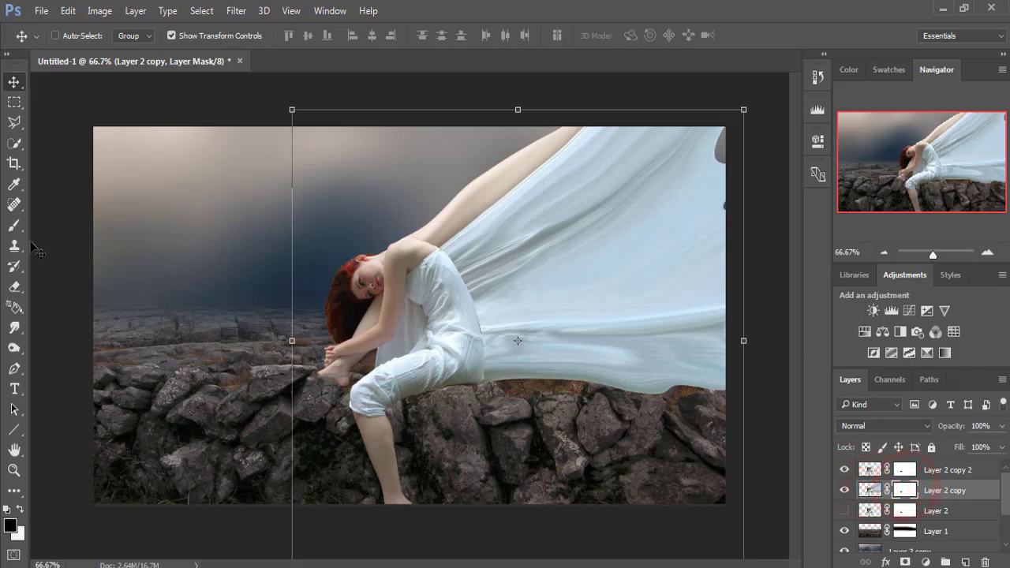
{"action": "left_click", "coordinate": [14, 228]}
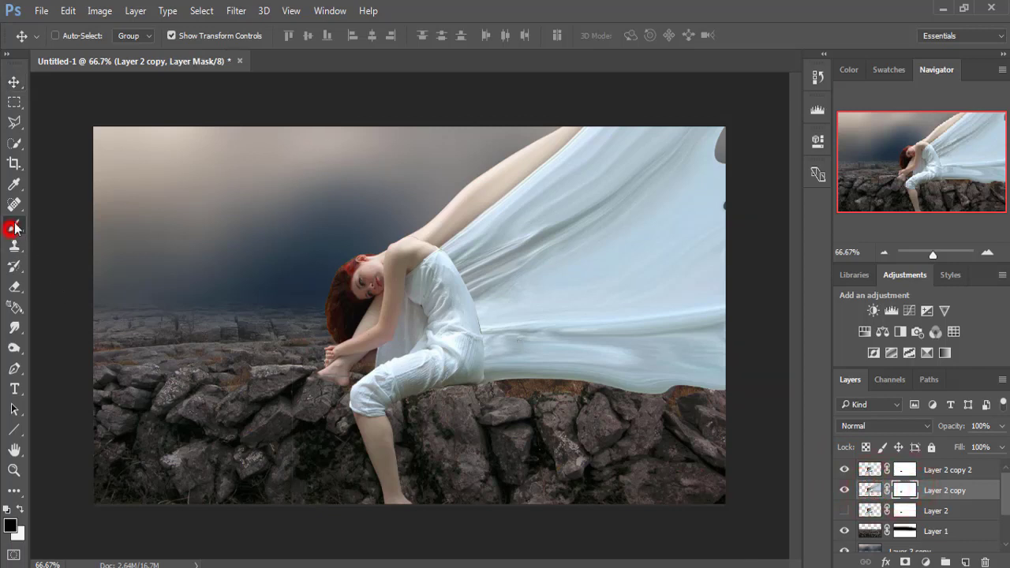
{"action": "right_click", "coordinate": [87, 70]}
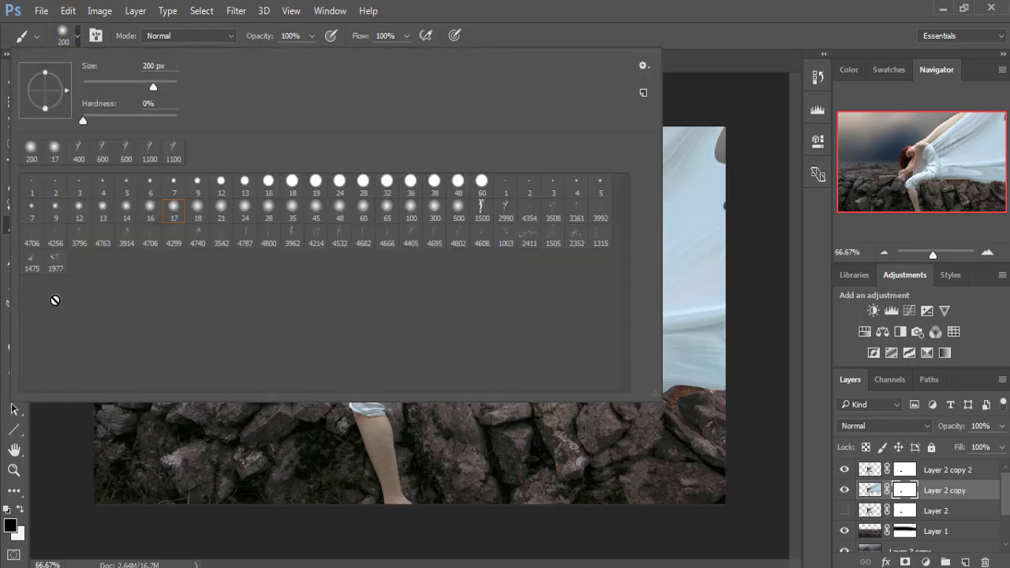
{"action": "left_click", "coordinate": [577, 242]}
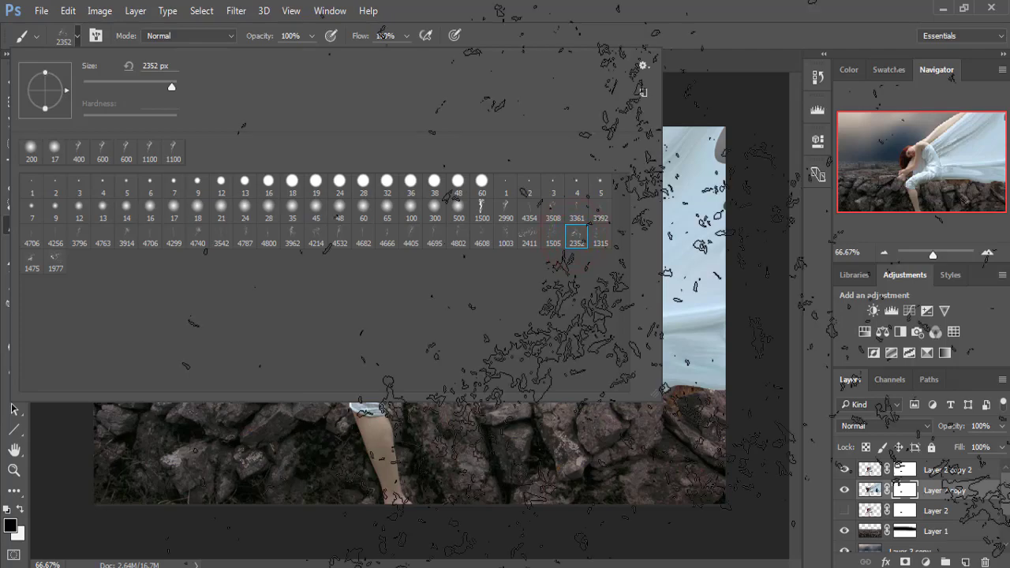
{"action": "left_click", "coordinate": [725, 6]}
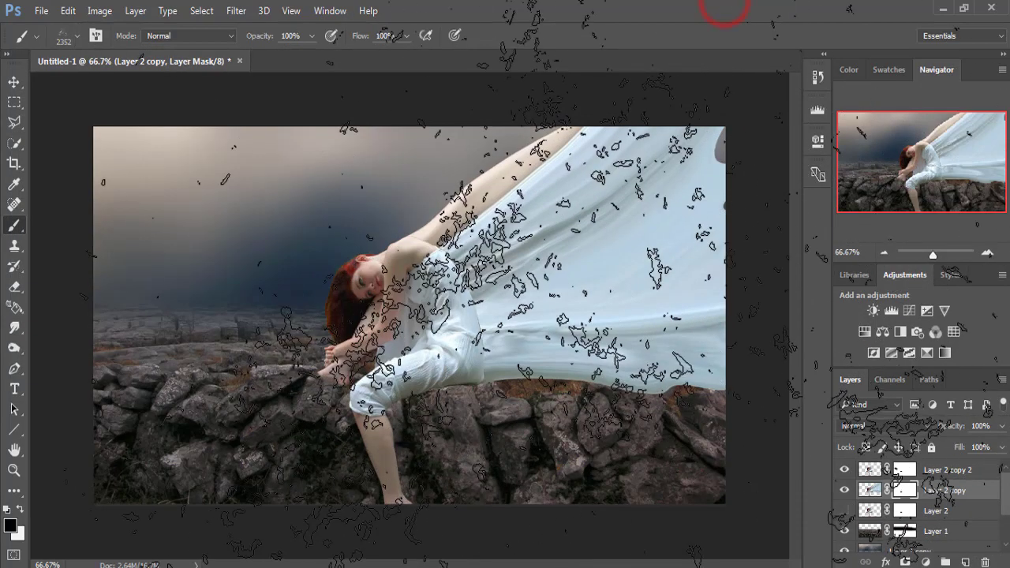
Hide Layer 2, shrink the particle brush to 1200 px and reopen the brush presets
{"action": "left_click", "coordinate": [845, 510]}
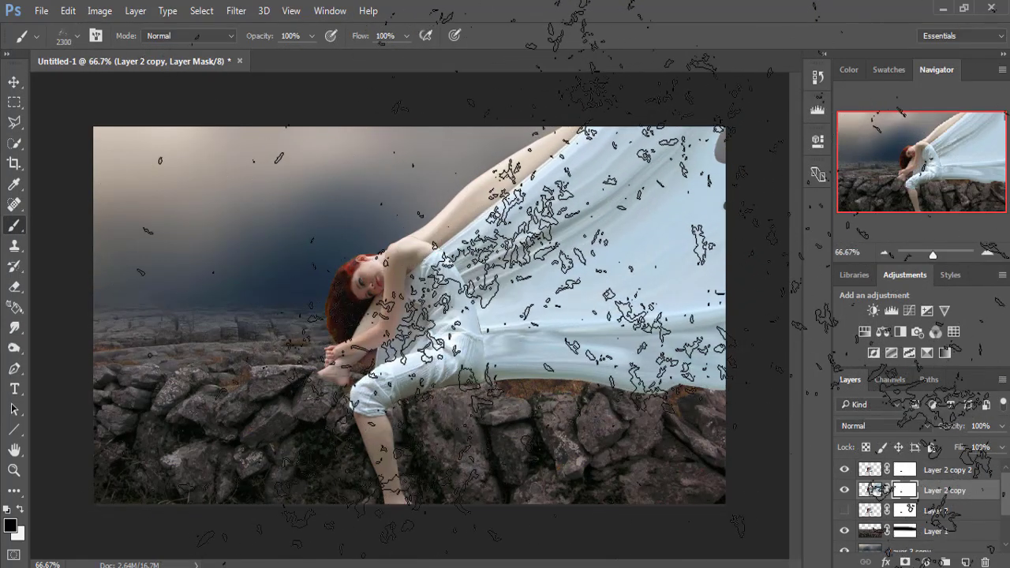
{"action": "key", "text": "bracketleft"}
{"action": "key", "text": "bracketleft"}
{"action": "key", "text": "bracketleft"}
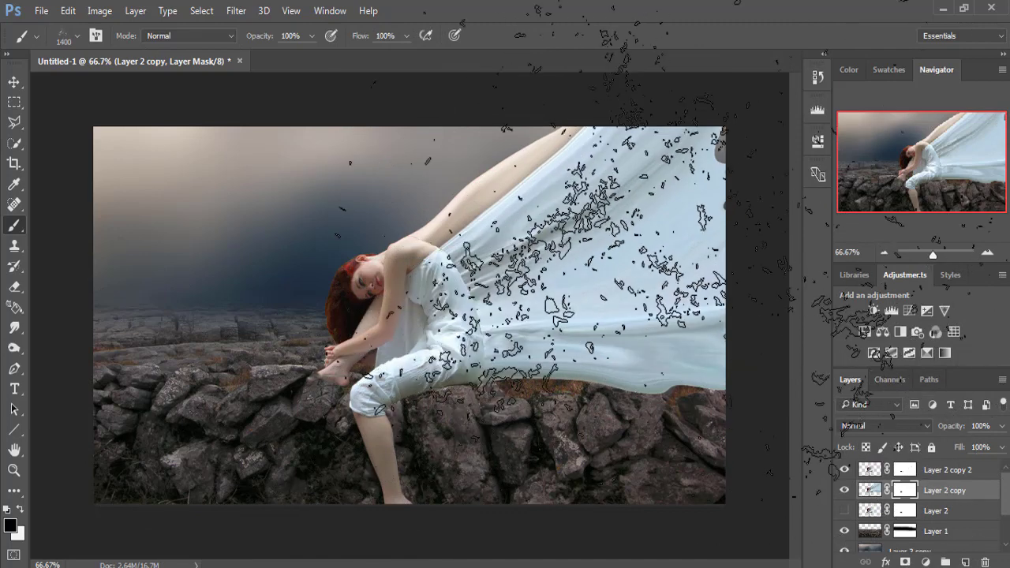
{"action": "key", "text": "bracketleft"}
{"action": "key", "text": "bracketleft"}
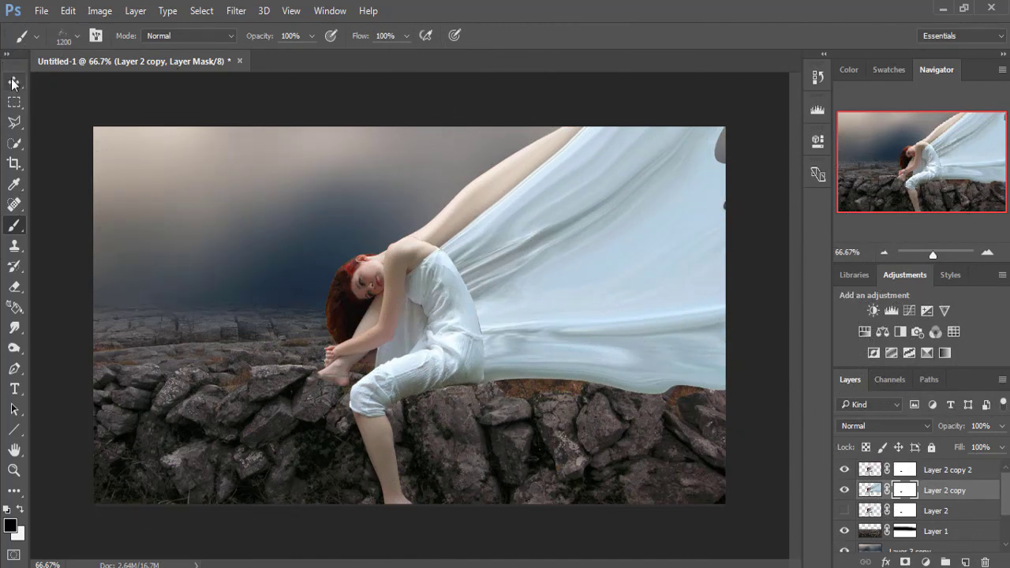
{"action": "left_click", "coordinate": [12, 84]}
{"action": "left_click", "coordinate": [14, 227]}
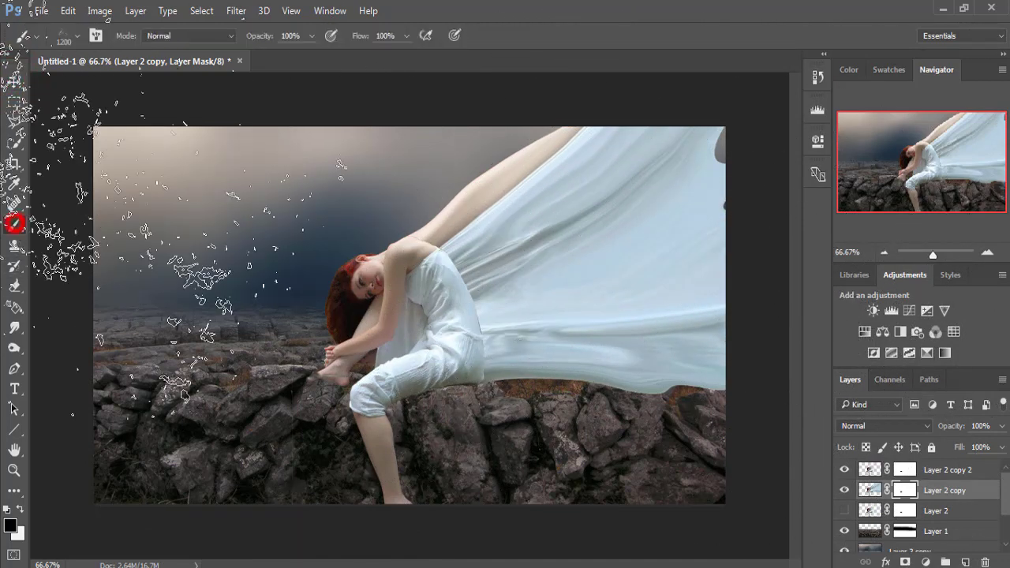
{"action": "right_click", "coordinate": [107, 130]}
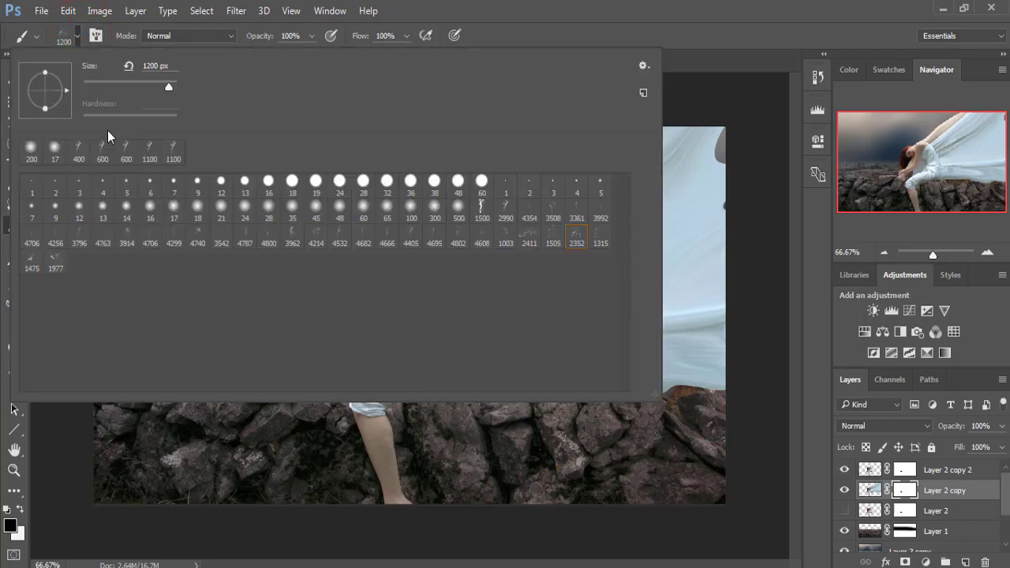
Paint out the billowing fabric with a 400 px round brush and turn Layer 2 copy's mask solid black
{"action": "left_click", "coordinate": [411, 208]}
{"action": "key", "text": "Return"}
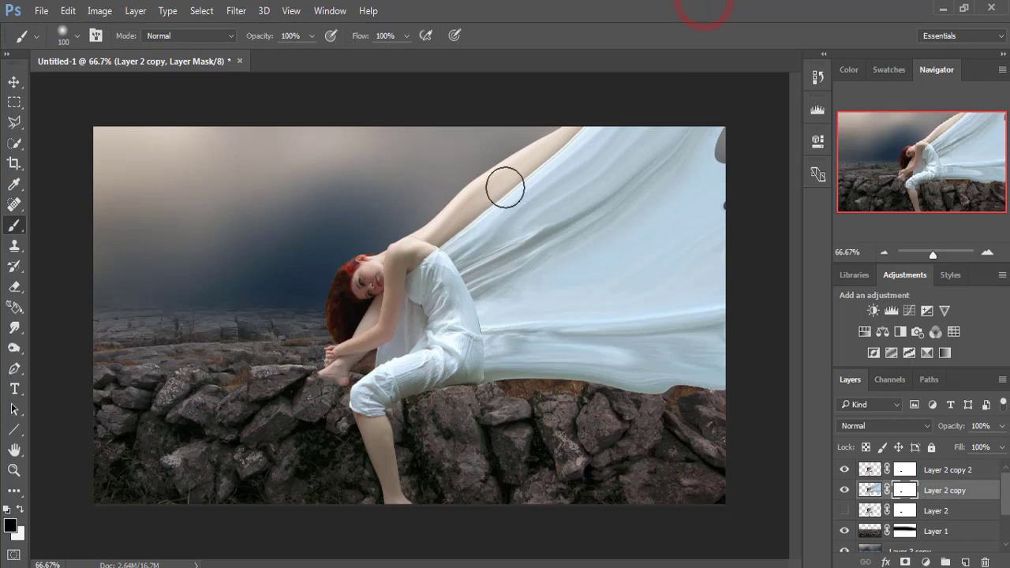
{"action": "key", "text": "bracketright"}
{"action": "key", "text": "bracketright"}
{"action": "key", "text": "bracketright"}
{"action": "key", "text": "bracketright"}
{"action": "key", "text": "bracketright"}
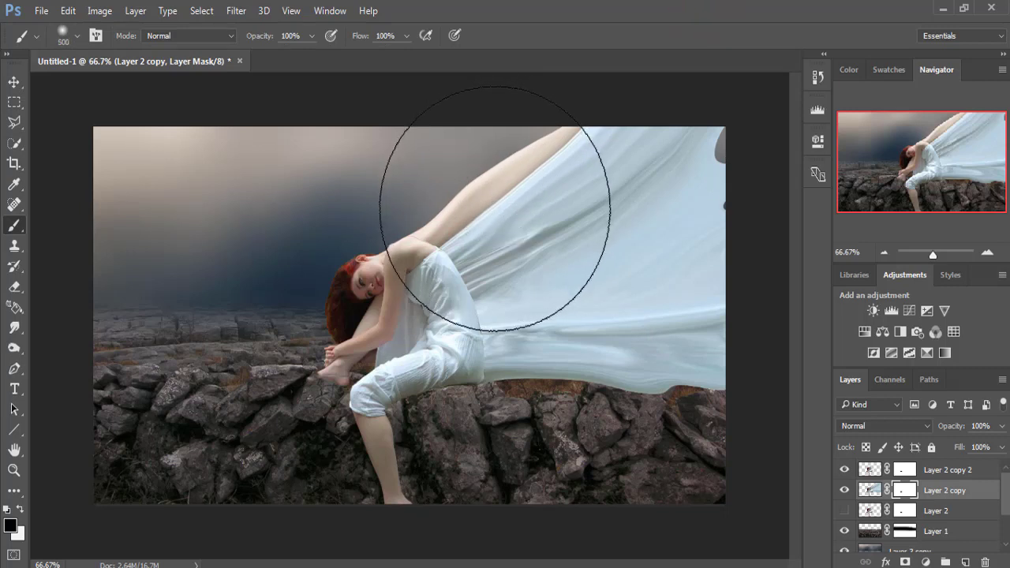
{"action": "mouse_move", "coordinate": [374, 214]}
{"action": "left_mouse_down"}
{"action": "mouse_move", "coordinate": [296, 268]}
{"action": "mouse_move", "coordinate": [564, 266]}
{"action": "mouse_move", "coordinate": [699, 305]}
{"action": "mouse_move", "coordinate": [286, 361]}
{"action": "left_mouse_up"}
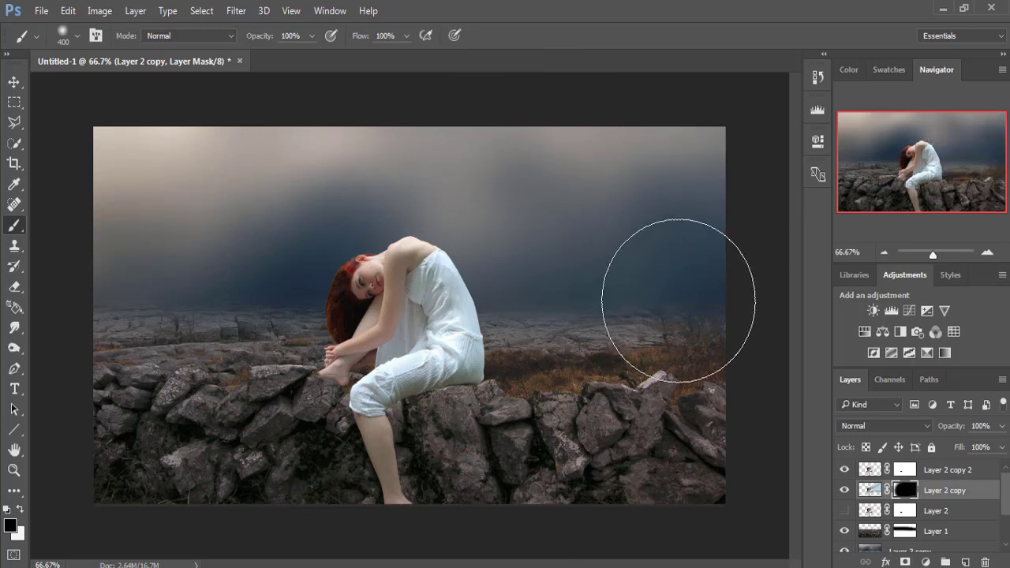
{"action": "left_click", "coordinate": [15, 82]}
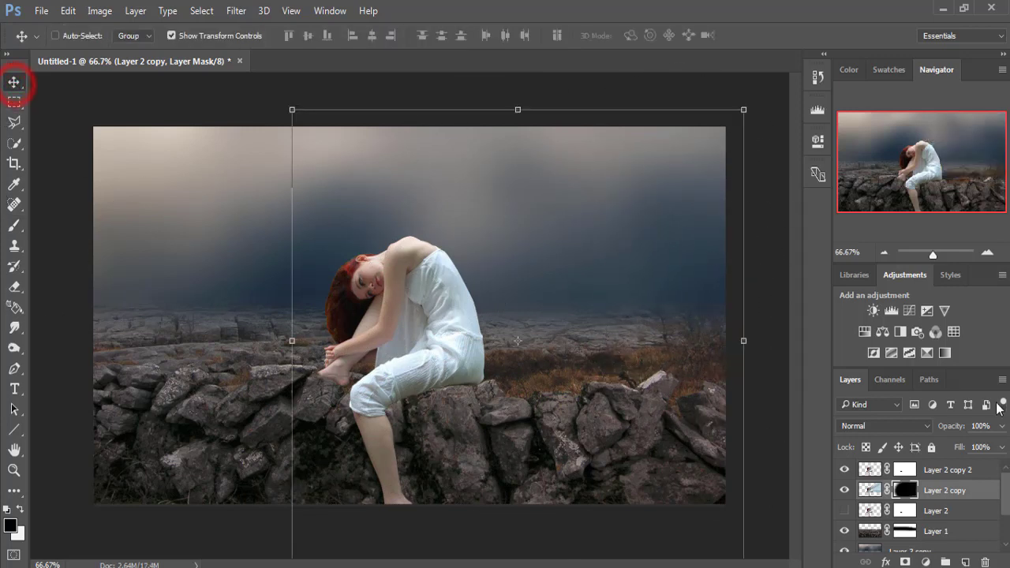
{"action": "key", "text": "ctrl+i"}
{"action": "key", "text": "b"}
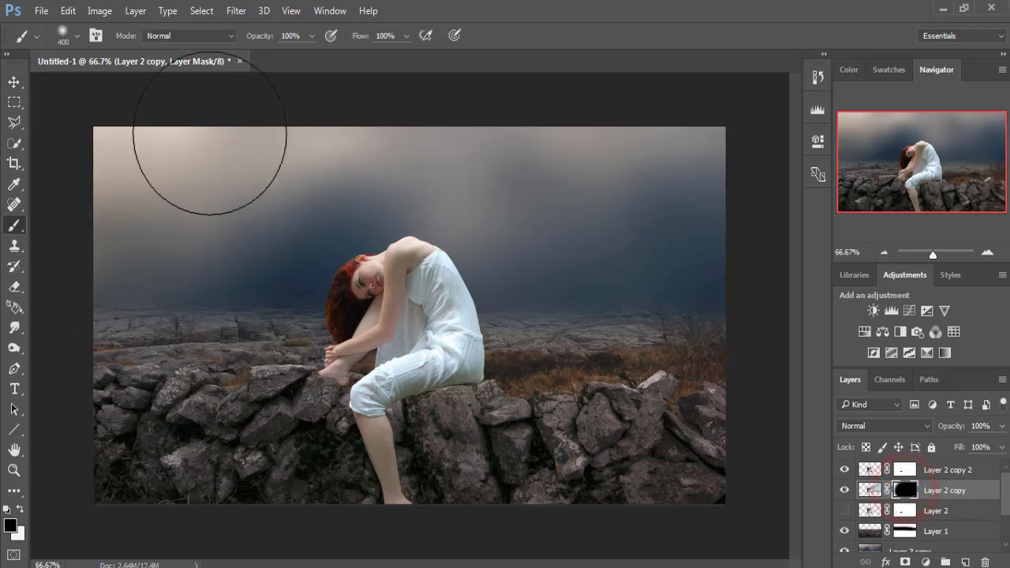
{"action": "right_click", "coordinate": [75, 90]}
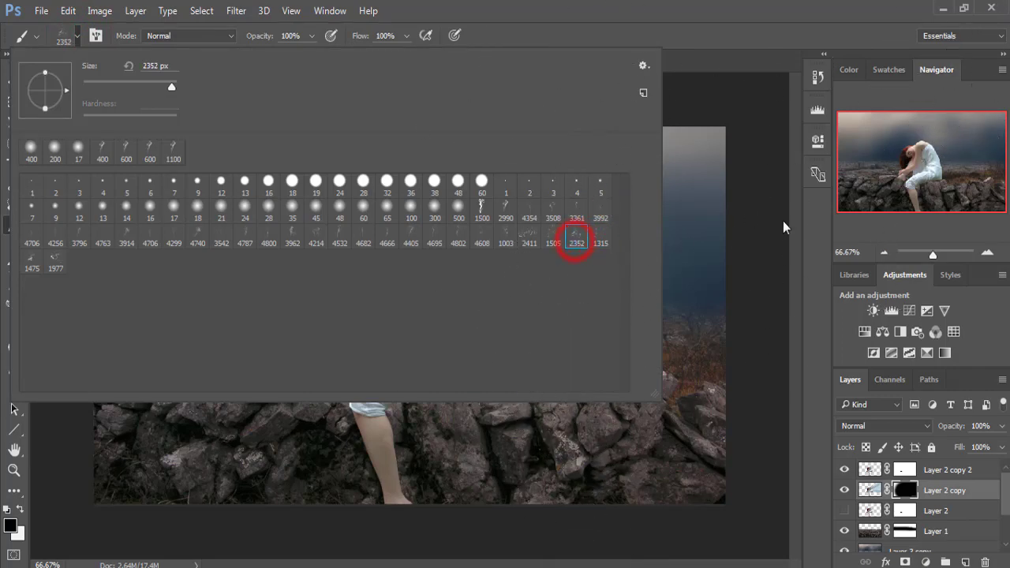
Stamp white fragments with the 2352 particle brush at 800 px onto Layer 2 copy's mask above the girl
{"action": "left_click", "coordinate": [765, 8]}
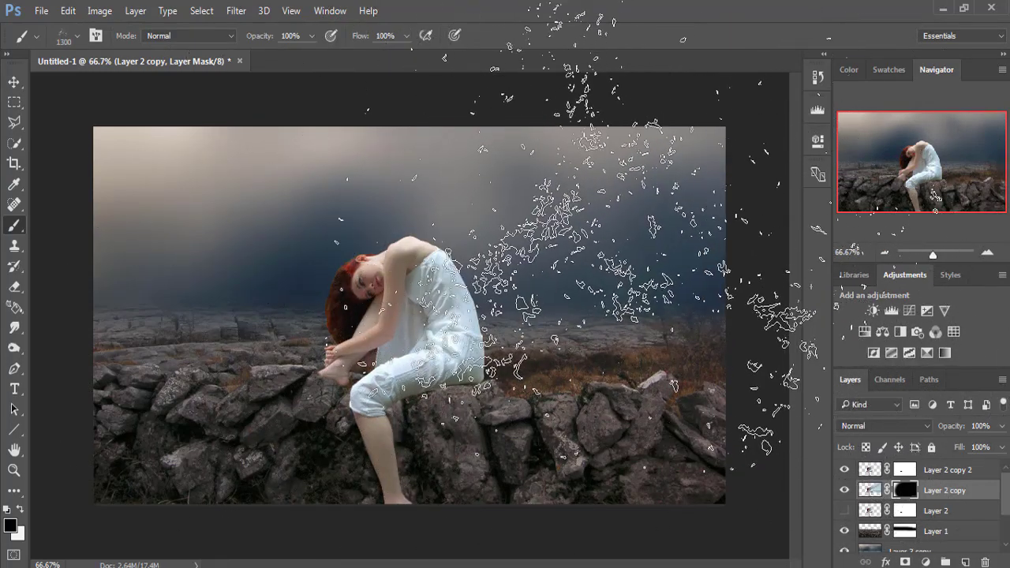
{"action": "key", "text": "bracketleft"}
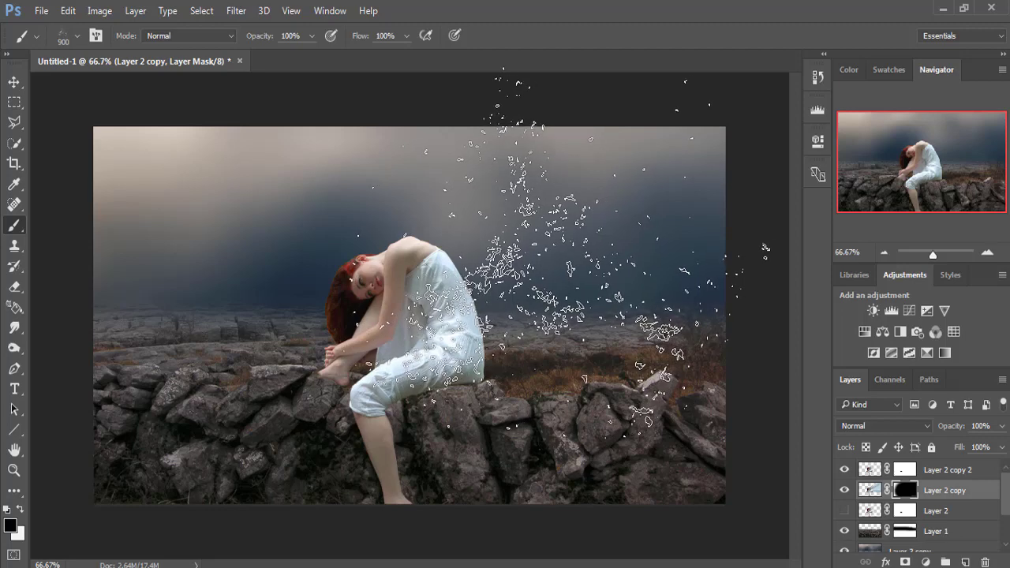
{"action": "key", "text": "bracketleft"}
{"action": "key", "text": "bracketleft"}
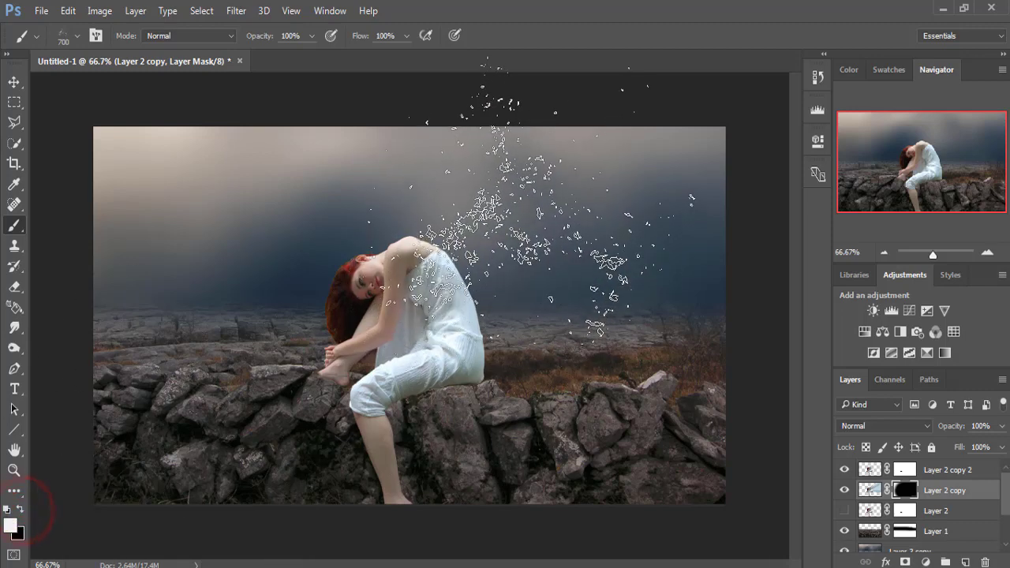
{"action": "left_click", "coordinate": [533, 177]}
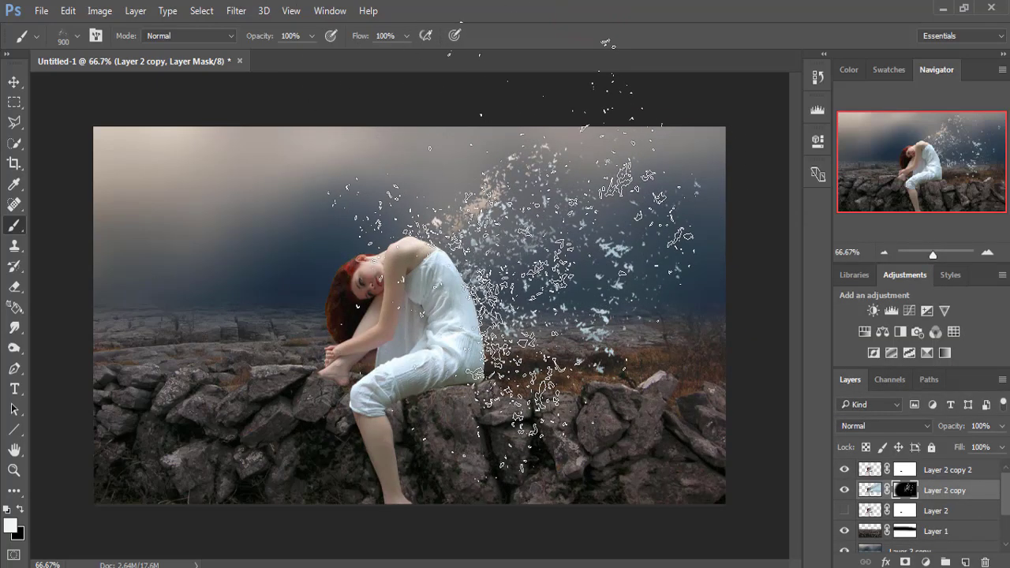
{"action": "left_click", "coordinate": [492, 251]}
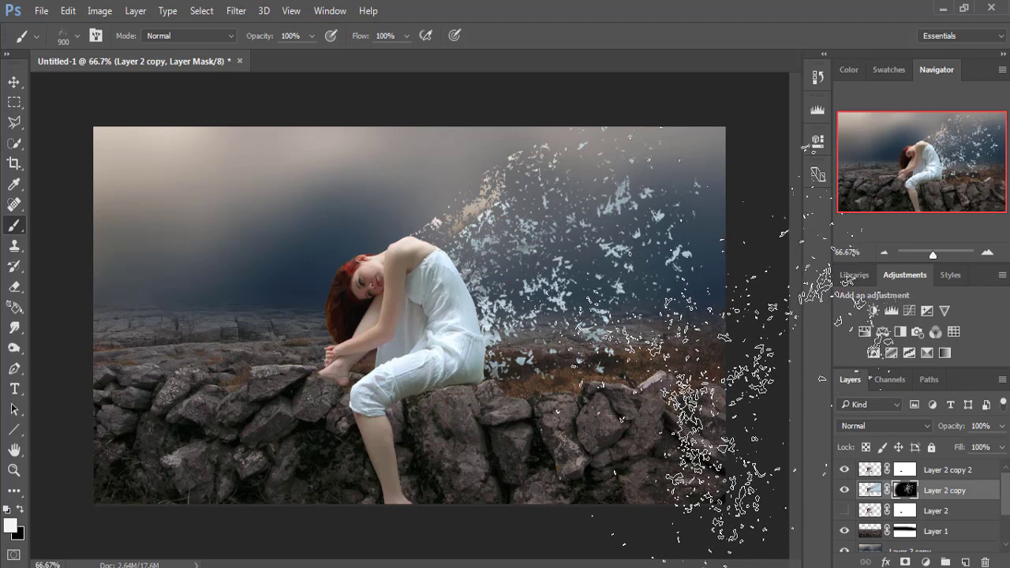
{"action": "left_click", "coordinate": [14, 83]}
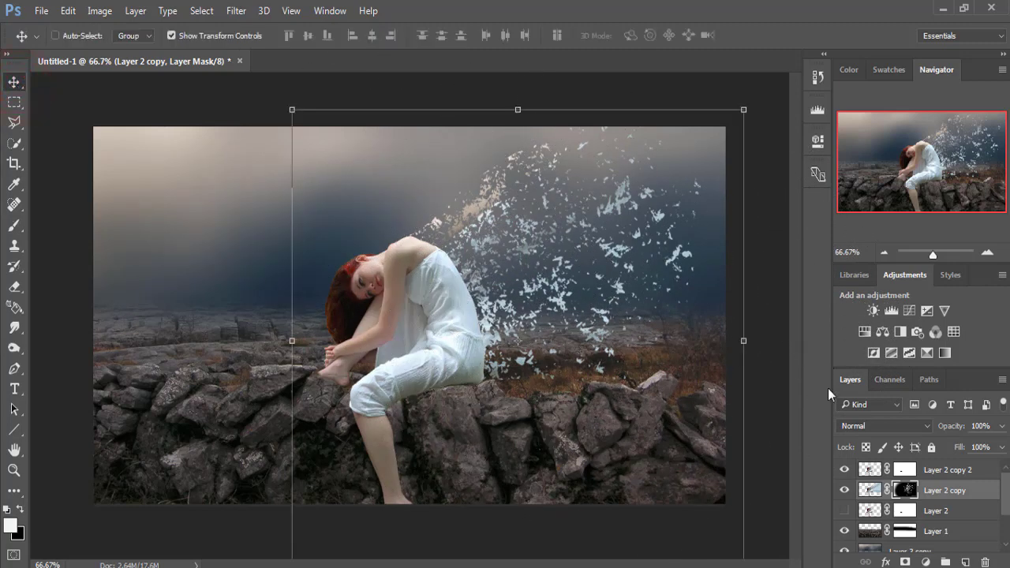
Target Layer 2 copy 2's mask with black and break up the girl's back into fragments
{"action": "left_click", "coordinate": [901, 470]}
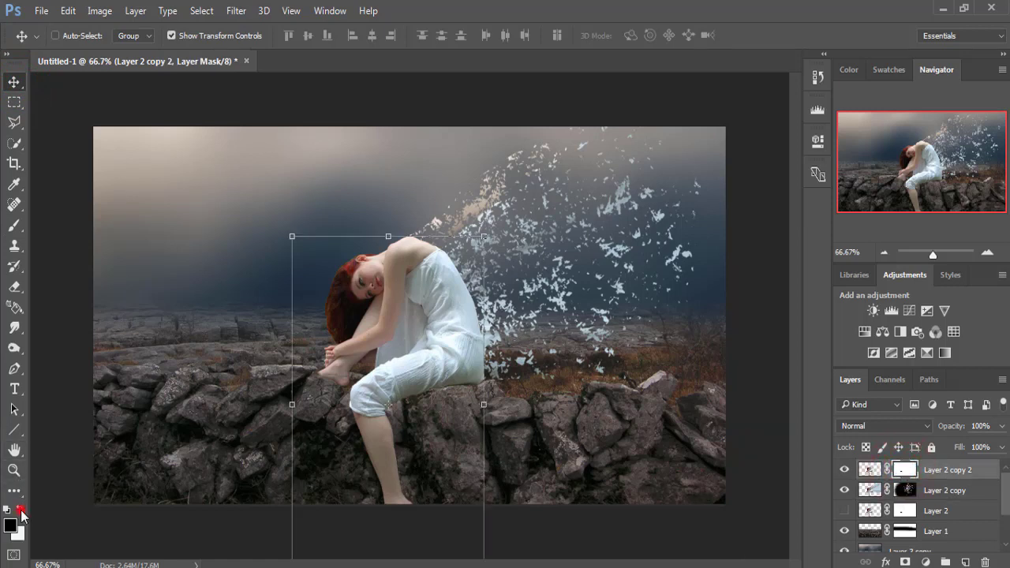
{"action": "key", "text": "d"}
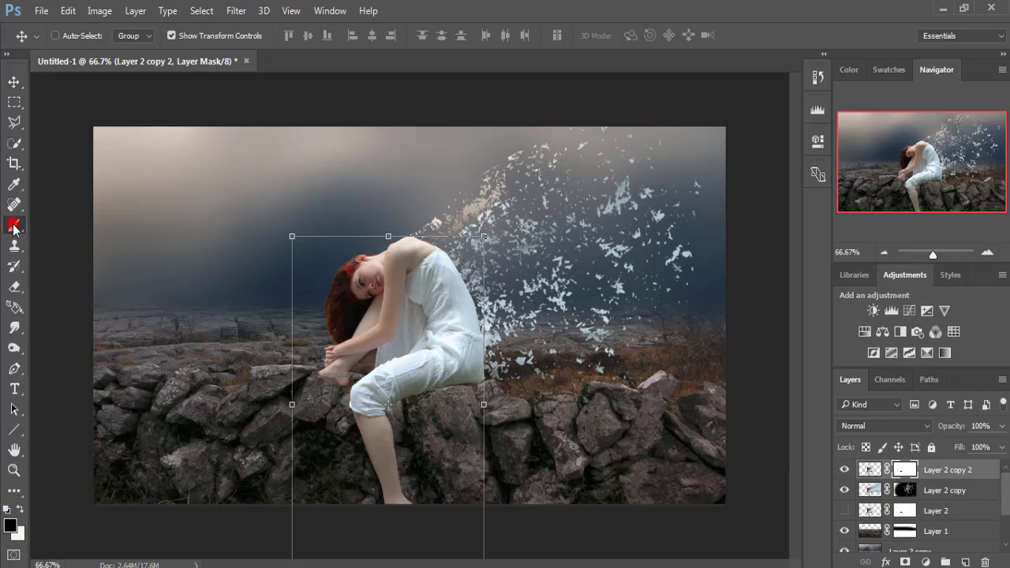
{"action": "left_click", "coordinate": [14, 227]}
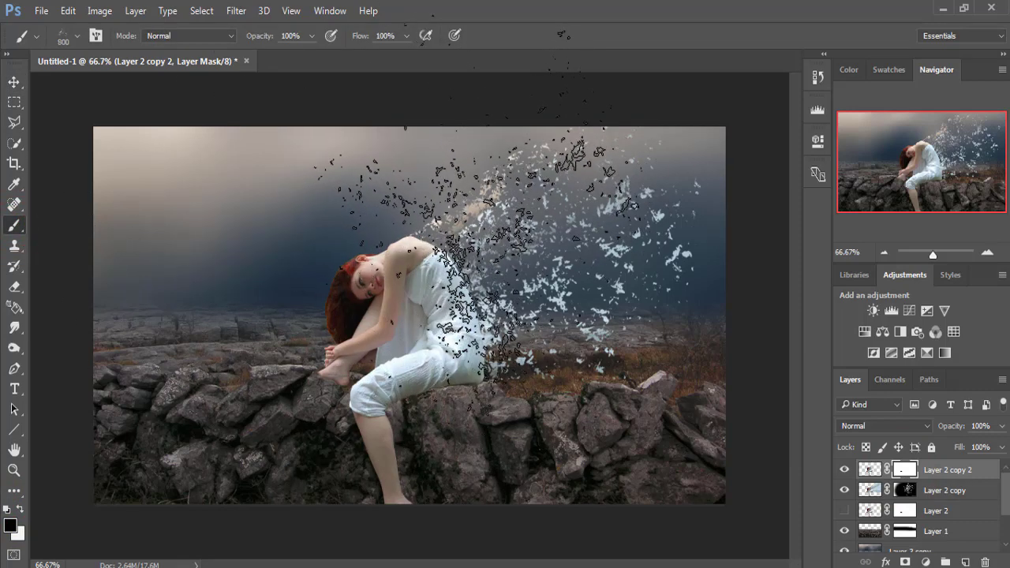
{"action": "left_click_drag", "start_coordinate": [451, 198], "coordinate": [462, 192]}
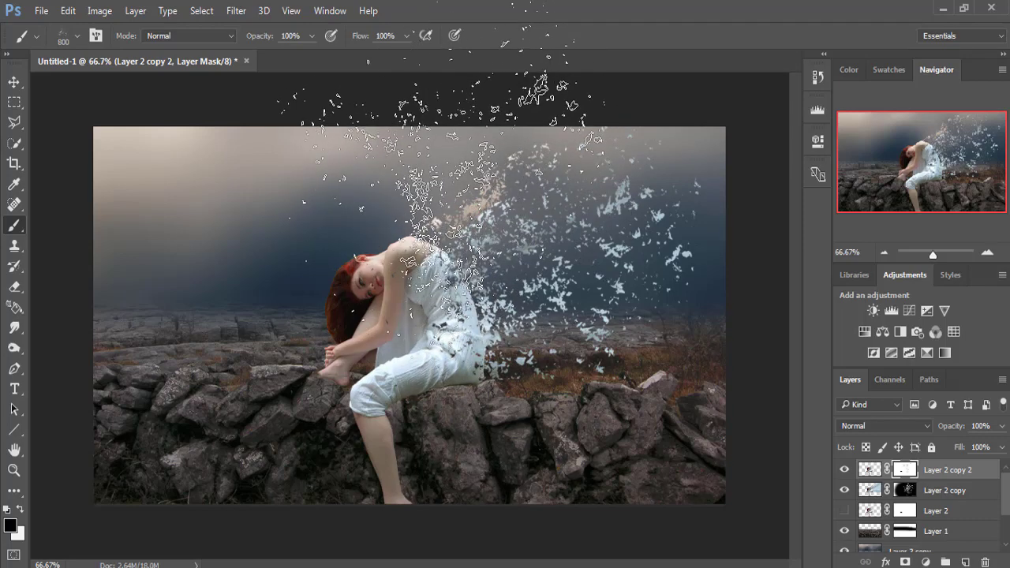
{"action": "key", "text": "bracketleft"}
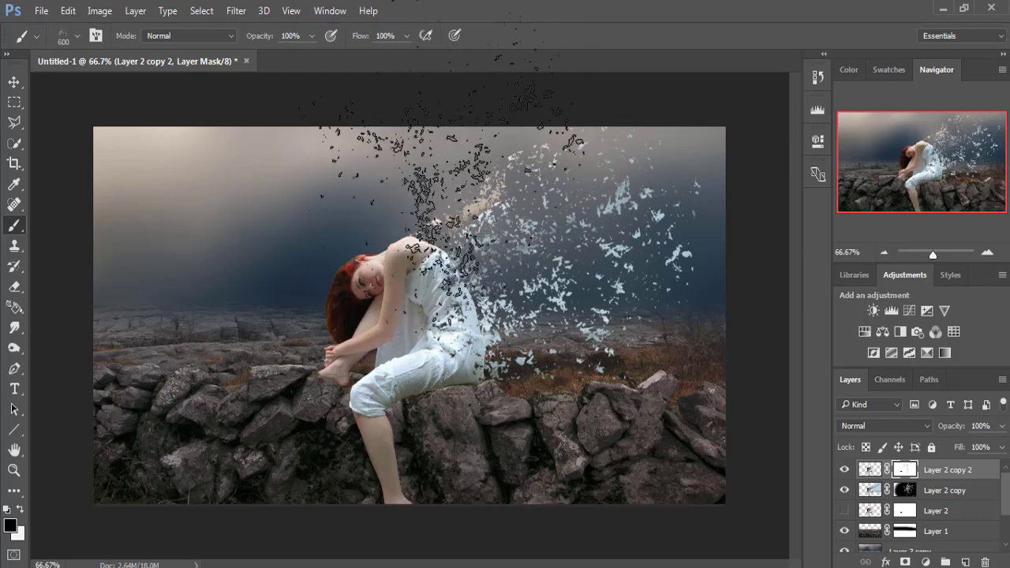
{"action": "key", "text": "bracketleft"}
{"action": "key", "text": "bracketleft"}
{"action": "key", "text": "bracketleft"}
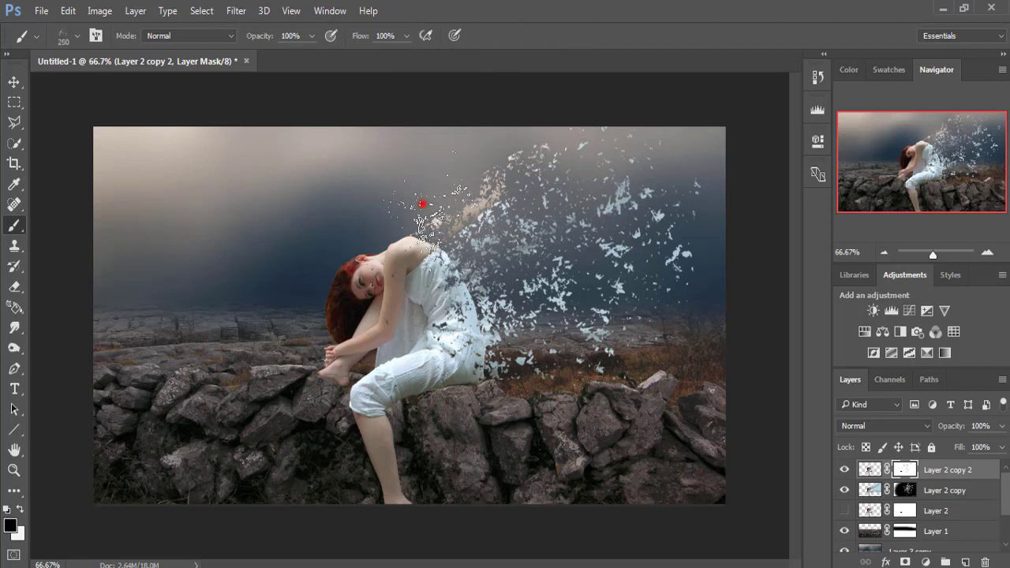
Chip small particle gaps into the shoulder, neck edge and upper back
{"action": "left_click", "coordinate": [422, 204]}
{"action": "left_click", "coordinate": [424, 212]}
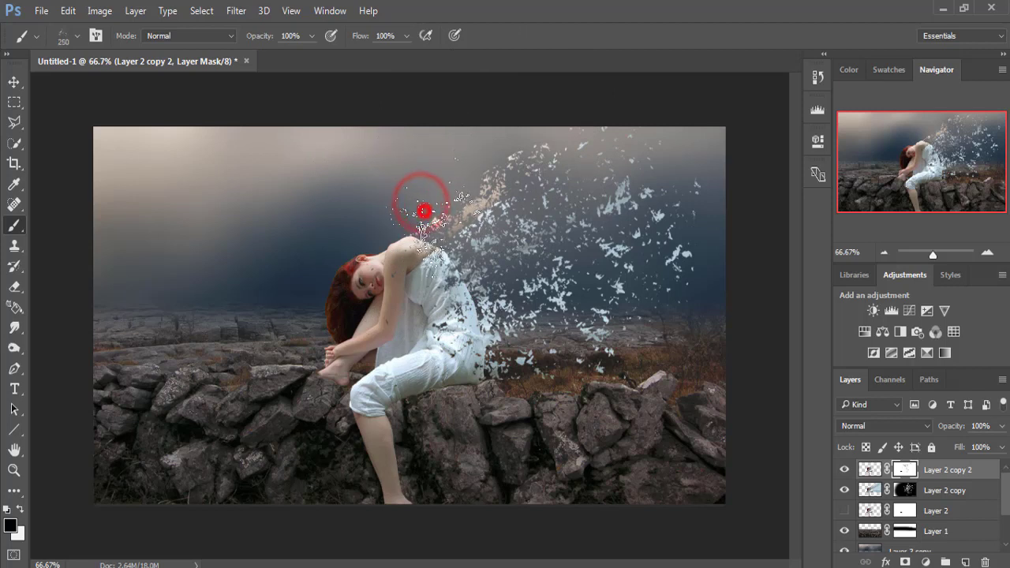
{"action": "left_click", "coordinate": [416, 208]}
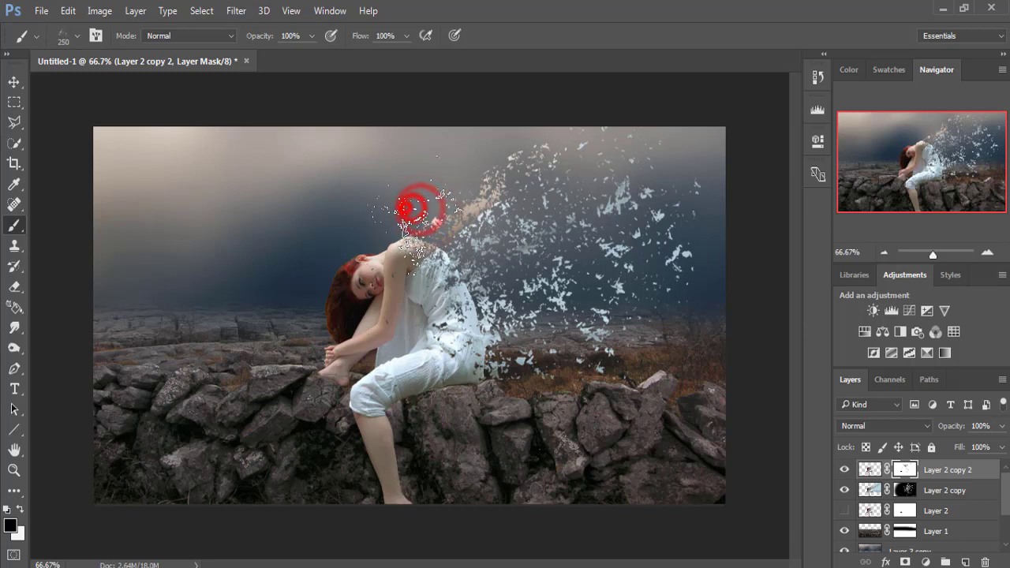
{"action": "left_click", "coordinate": [414, 209]}
{"action": "left_click", "coordinate": [406, 208]}
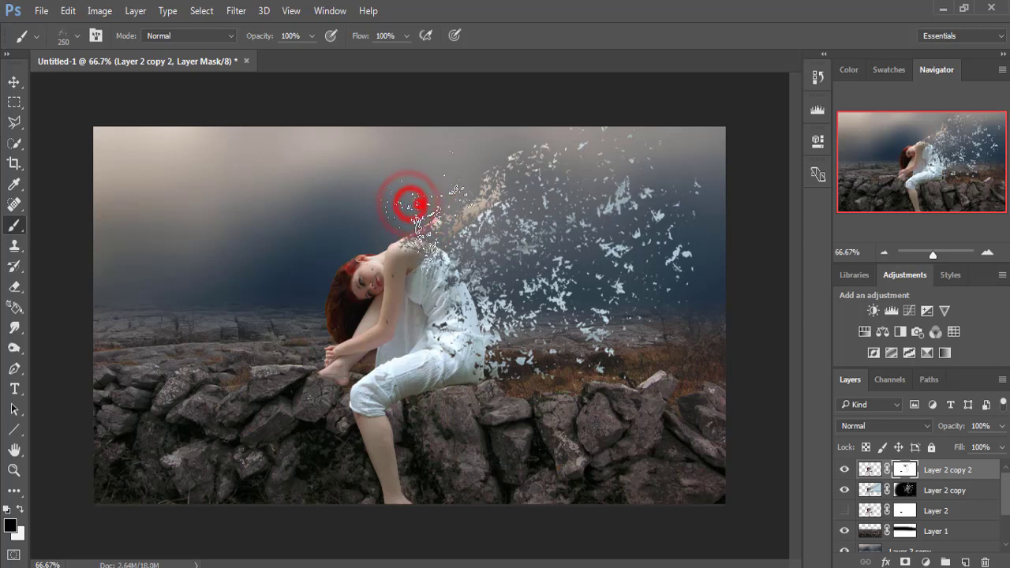
{"action": "left_click", "coordinate": [419, 203]}
{"action": "left_click", "coordinate": [435, 218]}
{"action": "left_click", "coordinate": [445, 214]}
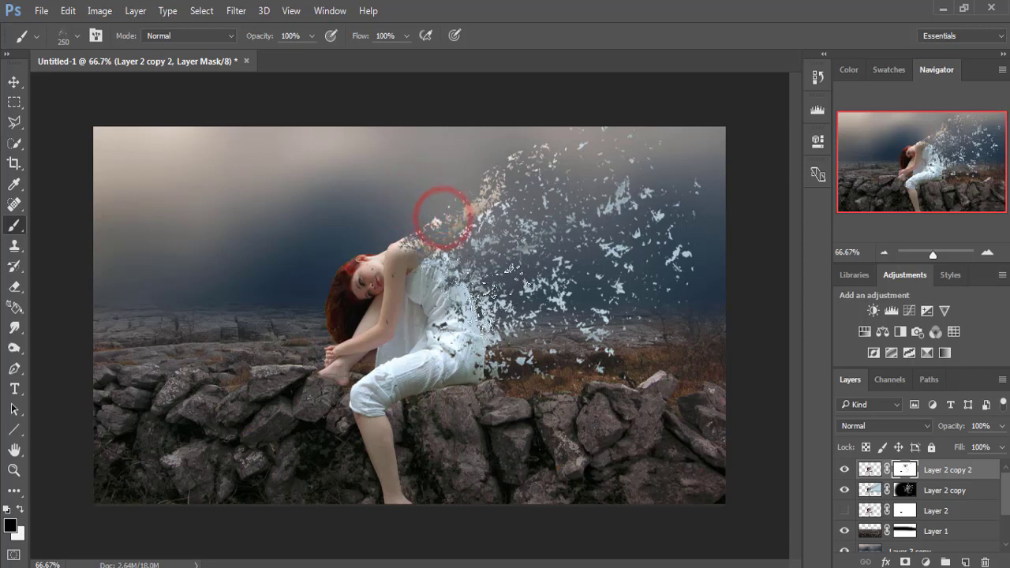
Fragment the right side of the torso into scattered particles
{"action": "left_click", "coordinate": [474, 281]}
{"action": "left_click", "coordinate": [478, 282]}
{"action": "left_click", "coordinate": [474, 277]}
{"action": "left_click", "coordinate": [472, 277]}
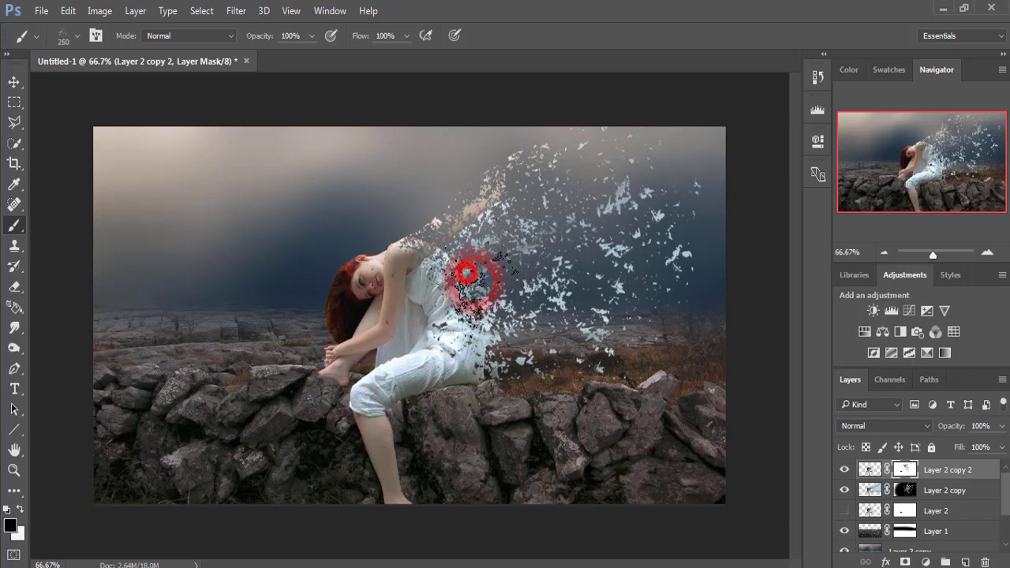
{"action": "left_click", "coordinate": [460, 269]}
{"action": "left_click", "coordinate": [454, 264]}
{"action": "left_click", "coordinate": [474, 259]}
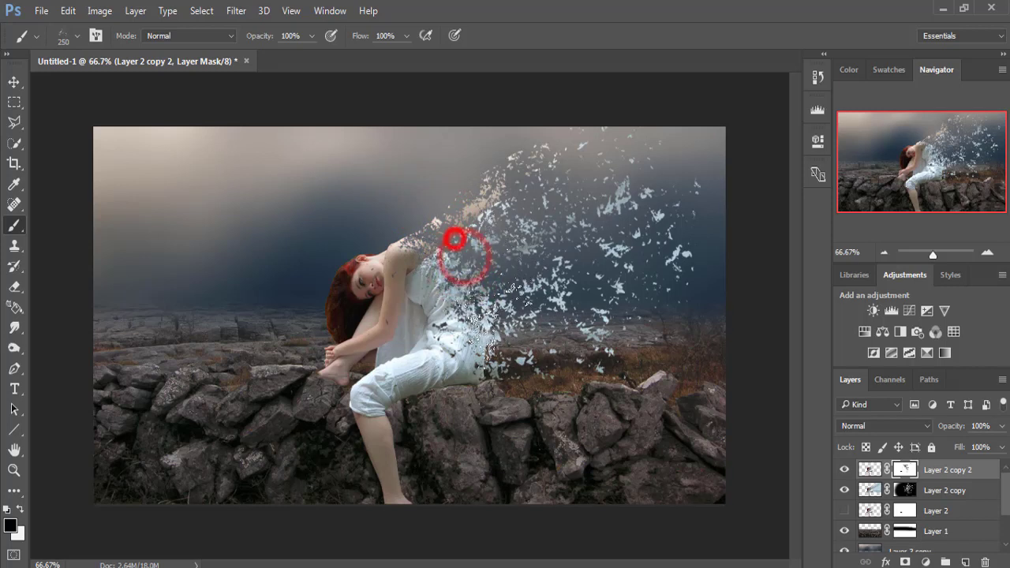
{"action": "left_click", "coordinate": [454, 237]}
{"action": "left_click", "coordinate": [479, 317]}
{"action": "left_click", "coordinate": [481, 322]}
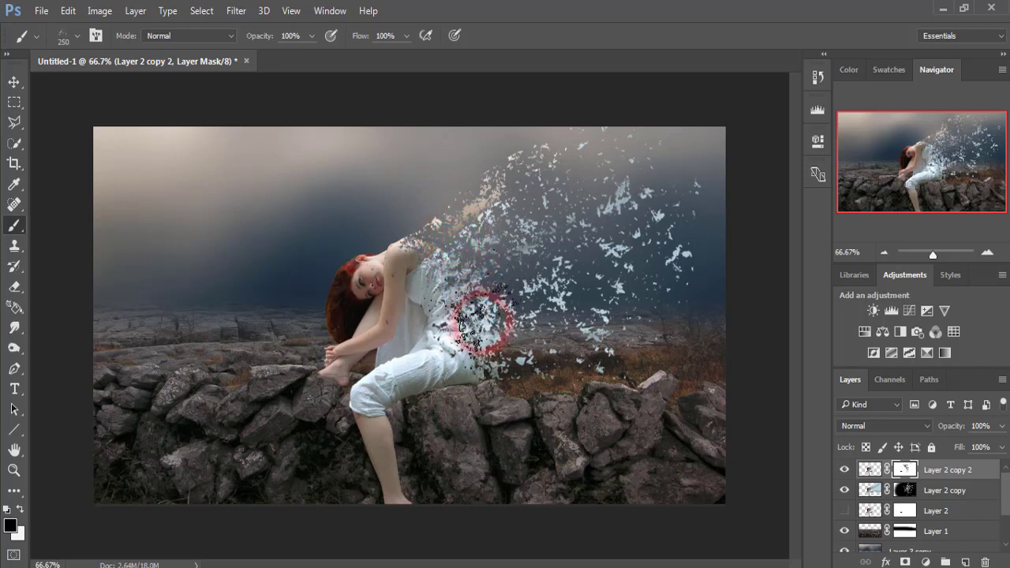
{"action": "left_click", "coordinate": [466, 320]}
{"action": "left_click", "coordinate": [472, 300]}
Scatter particles around the head, clear stray fragments near the face, and select Layer 2 copy's mask
{"action": "left_click", "coordinate": [483, 294]}
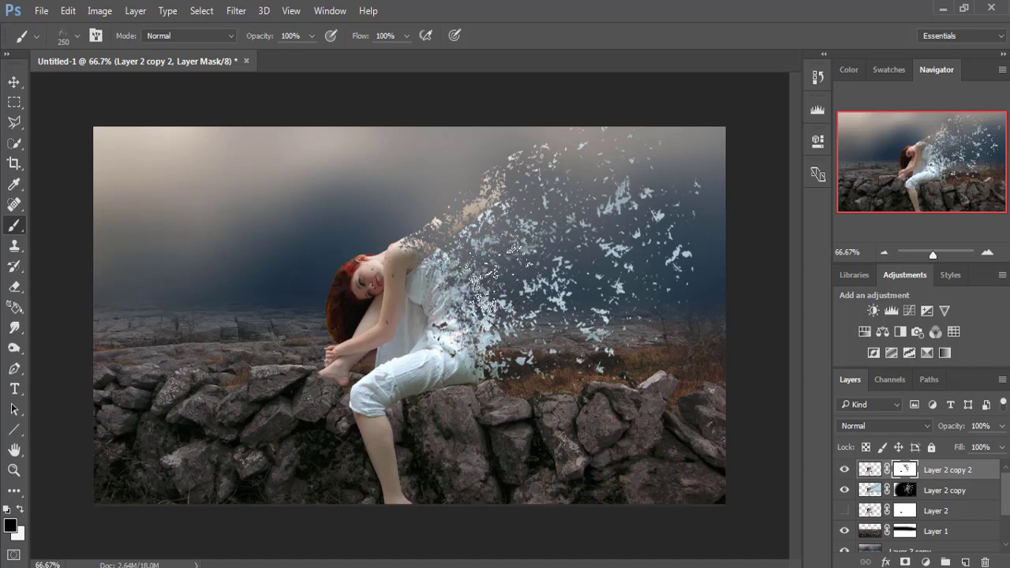
{"action": "left_click", "coordinate": [383, 281]}
{"action": "left_click", "coordinate": [371, 276]}
{"action": "left_click", "coordinate": [545, 249]}
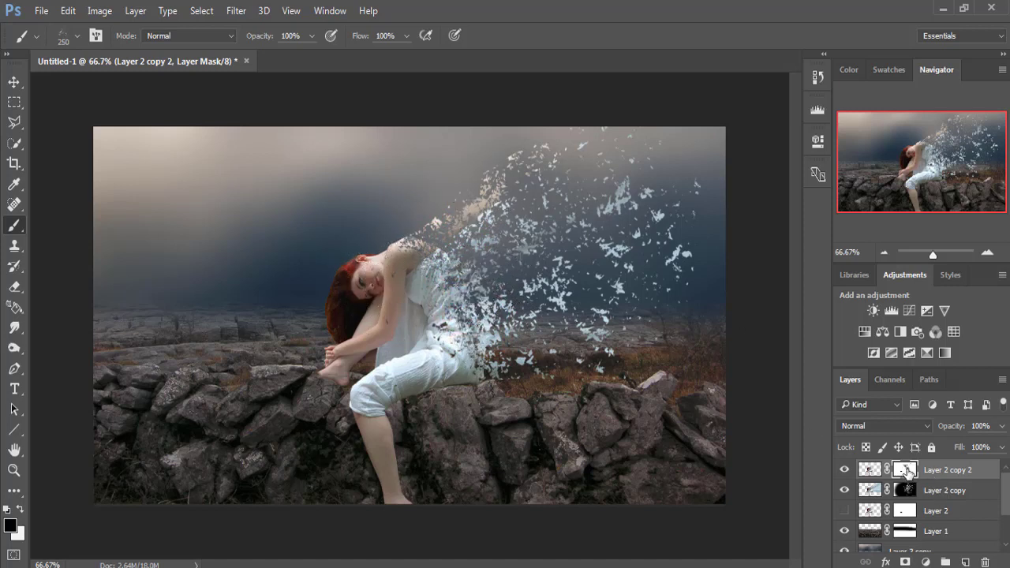
{"action": "left_click", "coordinate": [907, 490]}
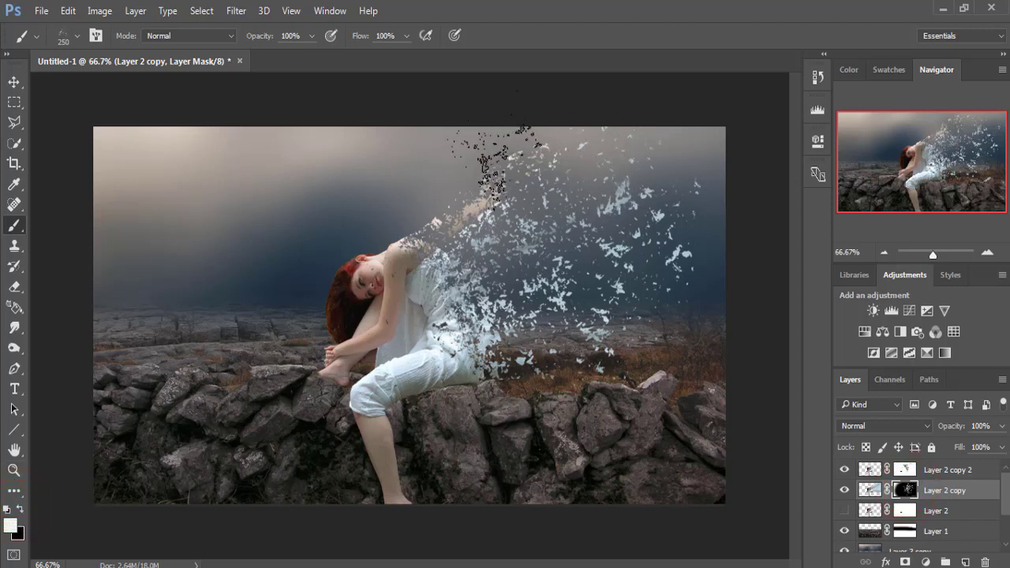
Dab black particle fragments onto the mask along the top edge of the image
{"action": "left_click", "coordinate": [21, 511]}
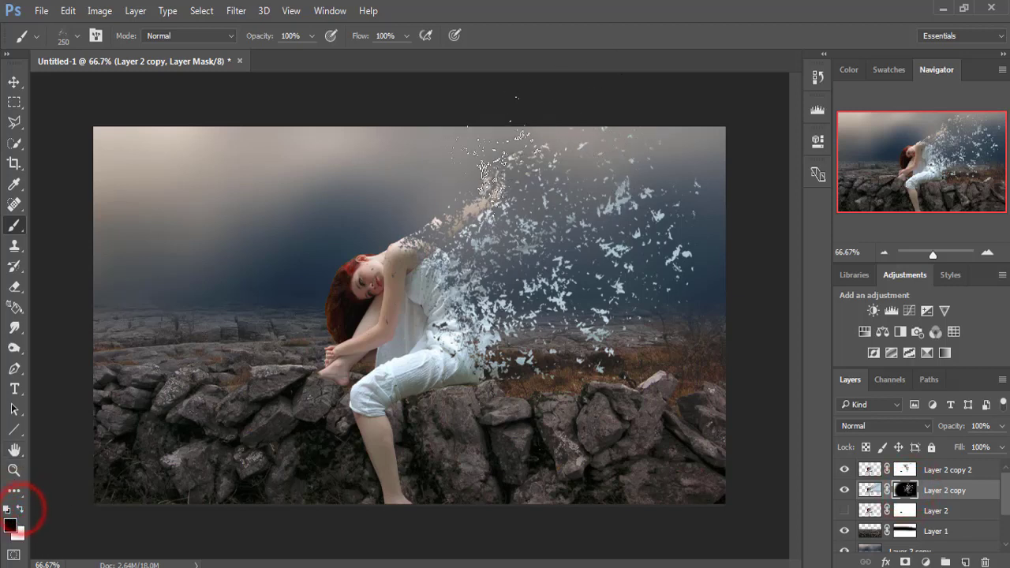
{"action": "left_click_drag", "start_coordinate": [493, 146], "coordinate": [485, 169]}
{"action": "left_click", "coordinate": [478, 135]}
{"action": "left_click", "coordinate": [482, 140]}
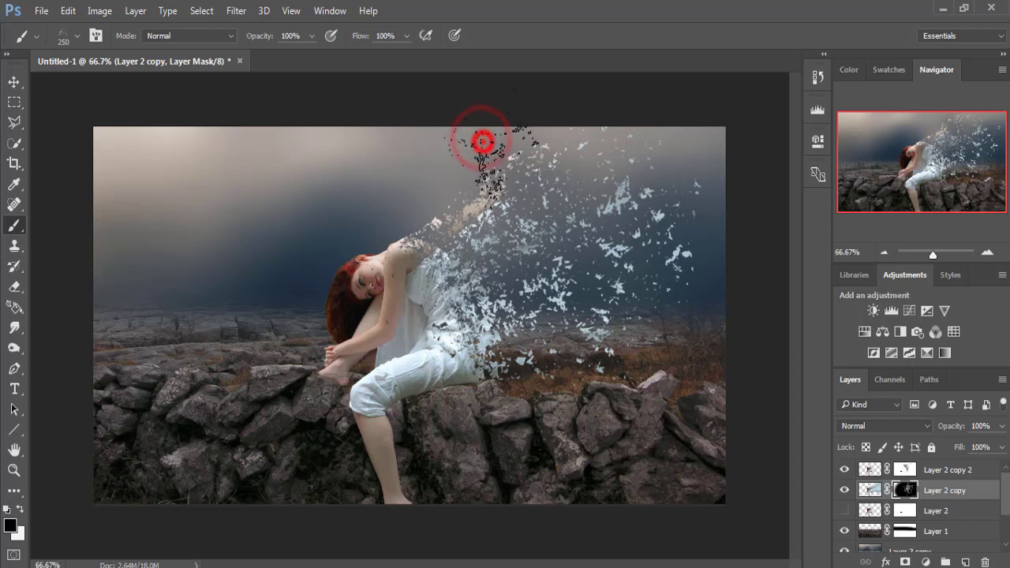
{"action": "left_click", "coordinate": [480, 135]}
{"action": "left_click", "coordinate": [485, 136]}
{"action": "left_click", "coordinate": [484, 135]}
{"action": "left_click", "coordinate": [514, 114]}
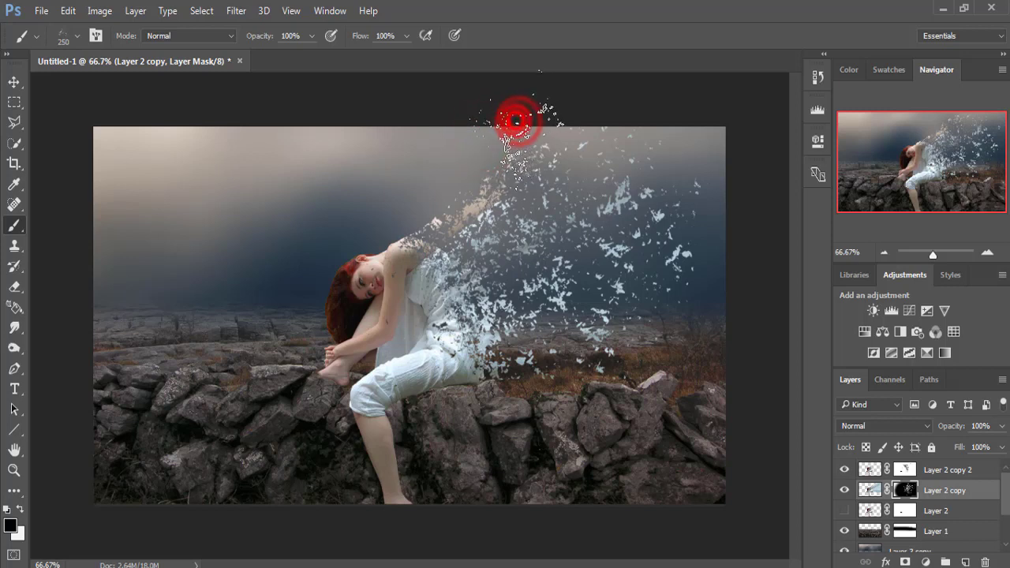
{"action": "left_click", "coordinate": [514, 109]}
{"action": "left_click", "coordinate": [513, 123]}
Add more fragments above the girl's shoulder along the dispersion trail
{"action": "left_click", "coordinate": [489, 146]}
{"action": "left_click", "coordinate": [483, 142]}
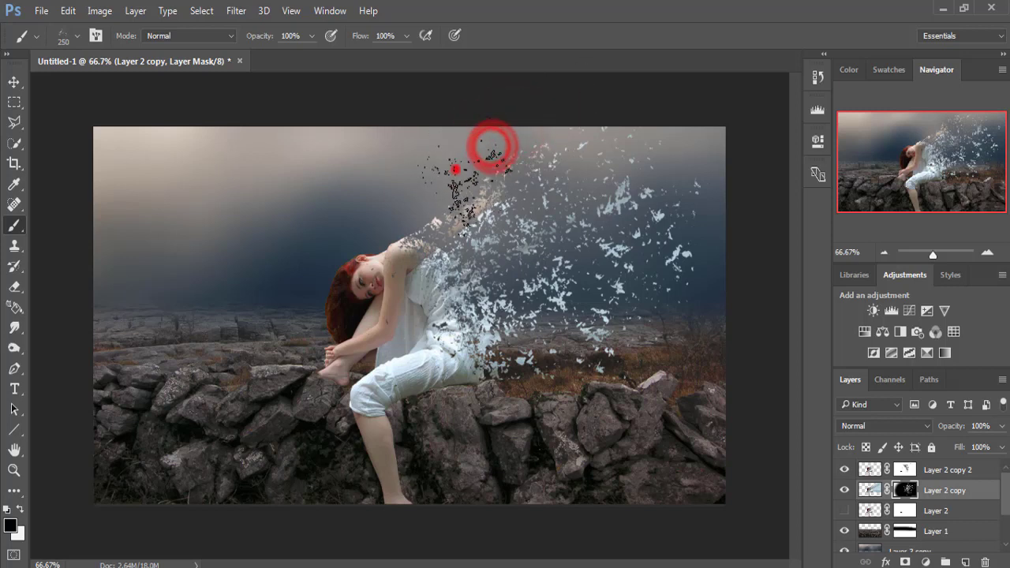
{"action": "left_click", "coordinate": [451, 162]}
{"action": "left_click", "coordinate": [448, 170]}
{"action": "left_click", "coordinate": [440, 163]}
{"action": "left_click", "coordinate": [422, 185]}
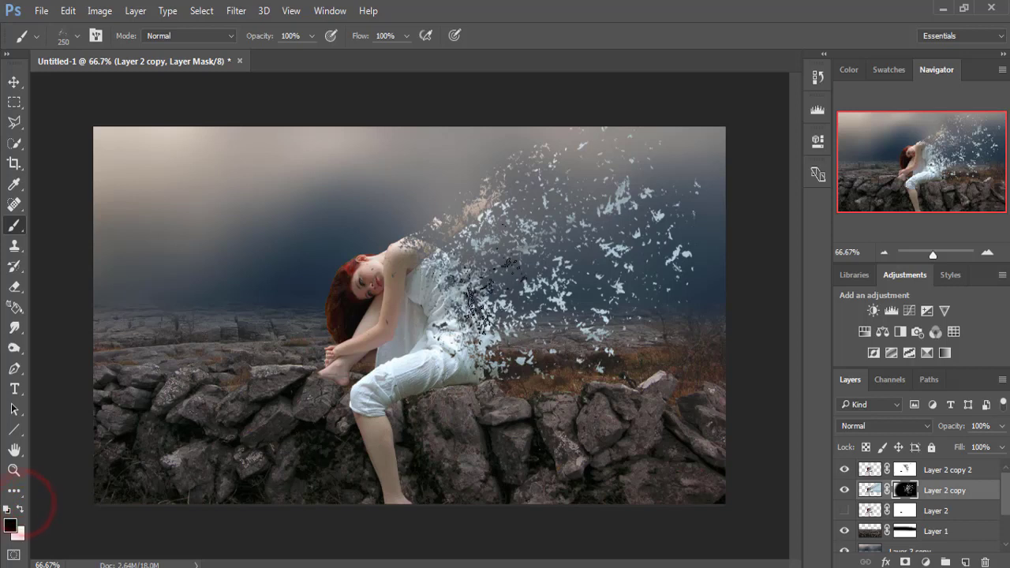
Paint white fragments back into the middle of the trail to the right of the girl
{"action": "left_click", "coordinate": [485, 292]}
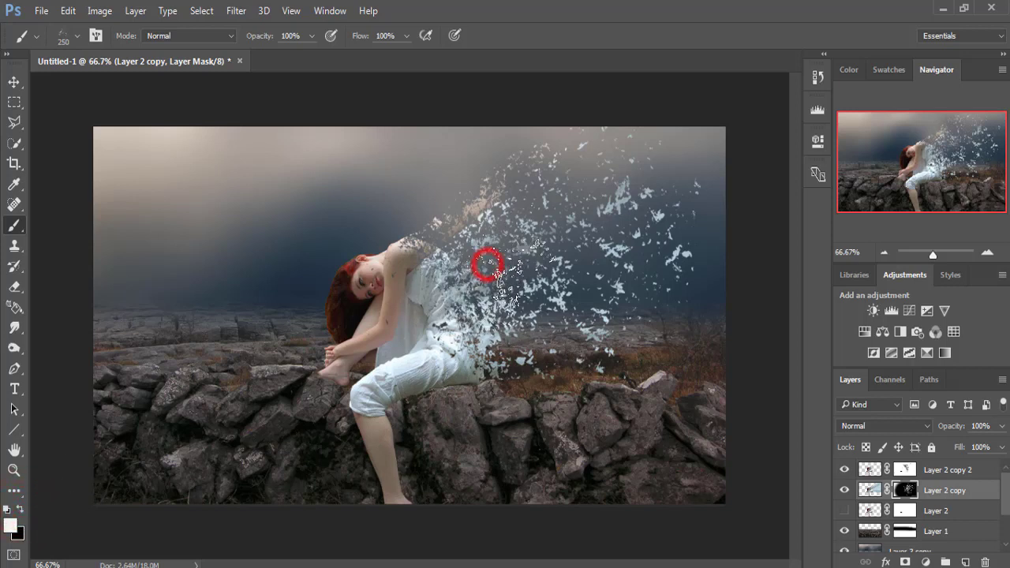
{"action": "left_click_drag", "start_coordinate": [489, 264], "coordinate": [508, 244]}
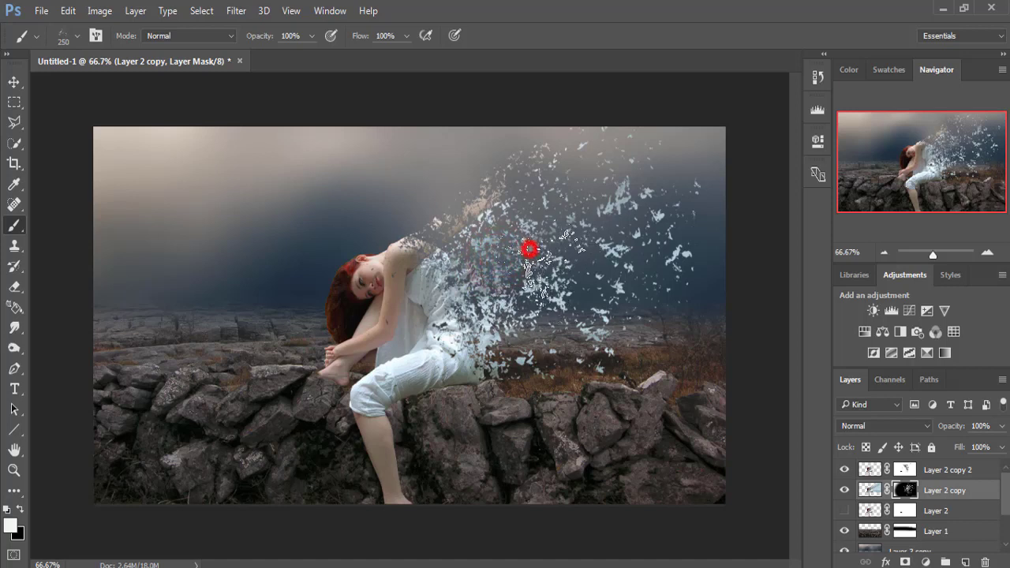
{"action": "left_click", "coordinate": [529, 248]}
{"action": "left_click", "coordinate": [525, 300]}
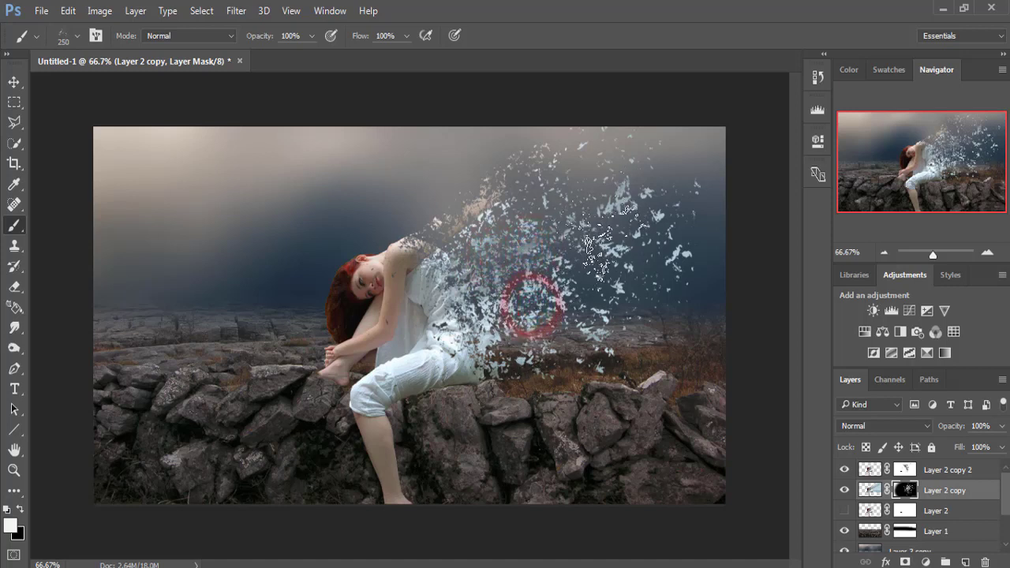
{"action": "left_click", "coordinate": [575, 231]}
{"action": "left_click", "coordinate": [602, 327]}
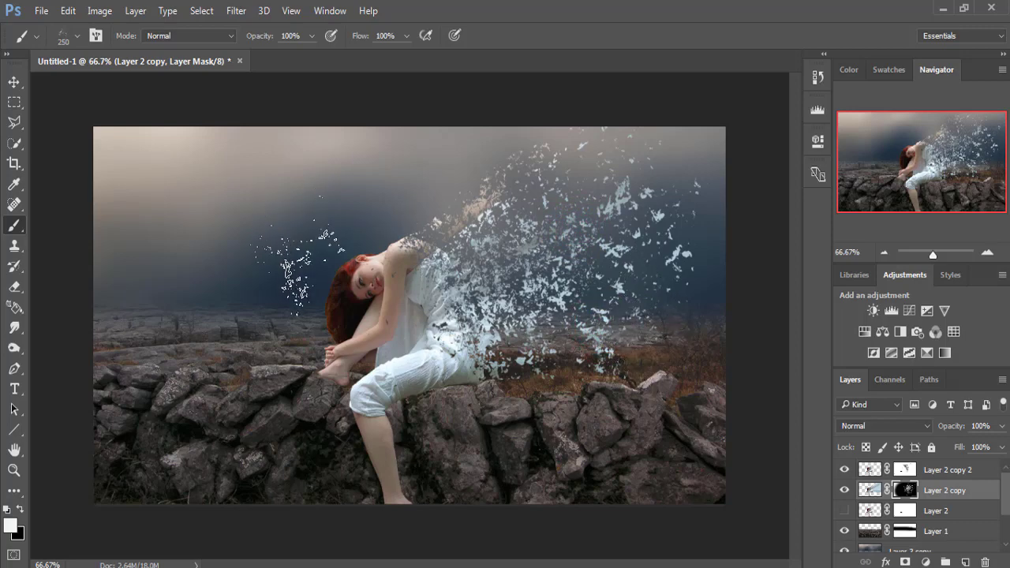
Duplicate Layer 2 copy as Layer 2 copy 3 at 54% opacity, then reselect Layer 2 copy 2
{"action": "left_click", "coordinate": [12, 82]}
{"action": "right_click", "coordinate": [966, 494]}
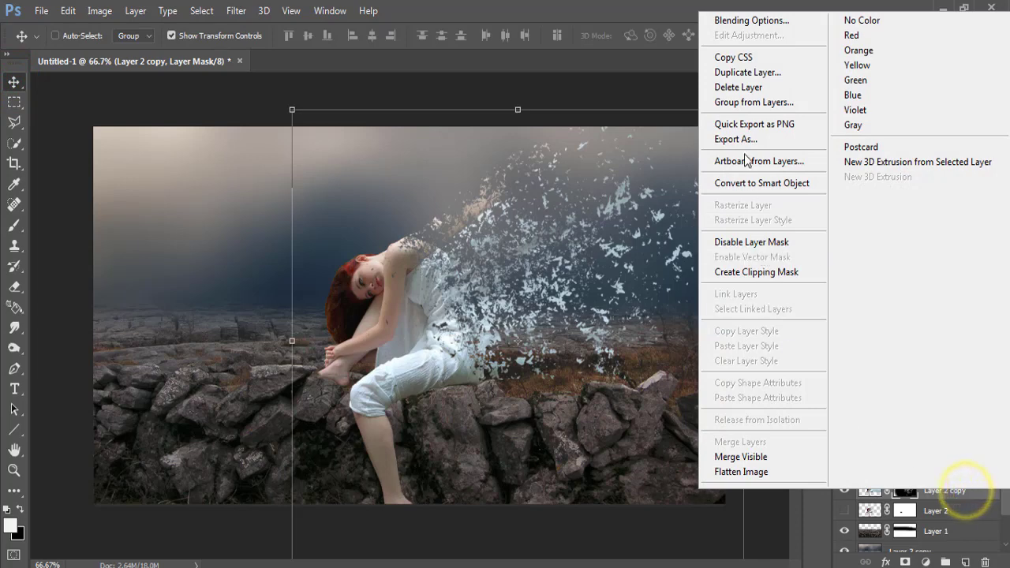
{"action": "left_click", "coordinate": [757, 72]}
{"action": "left_click", "coordinate": [932, 185]}
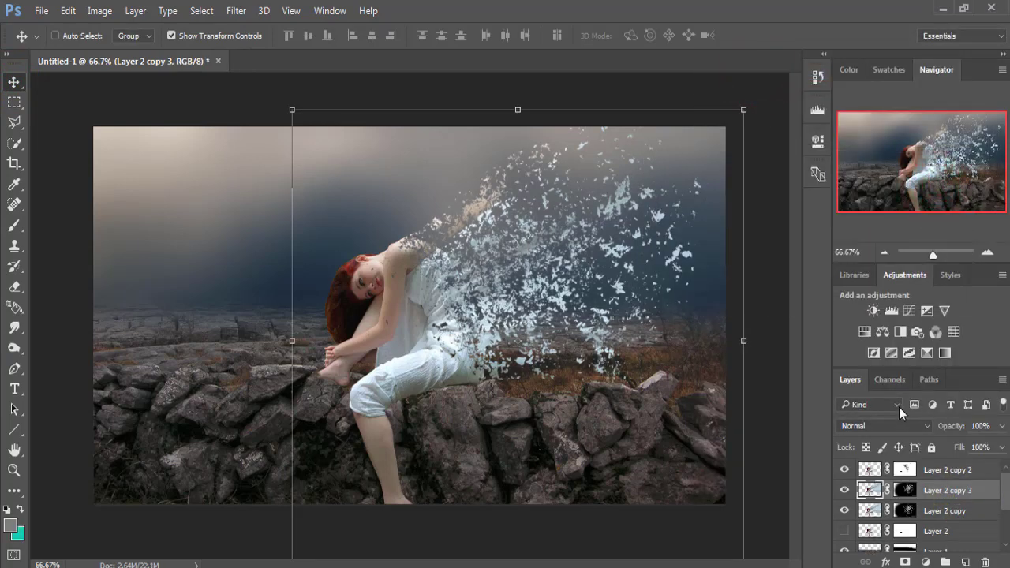
{"action": "left_click", "coordinate": [1001, 426]}
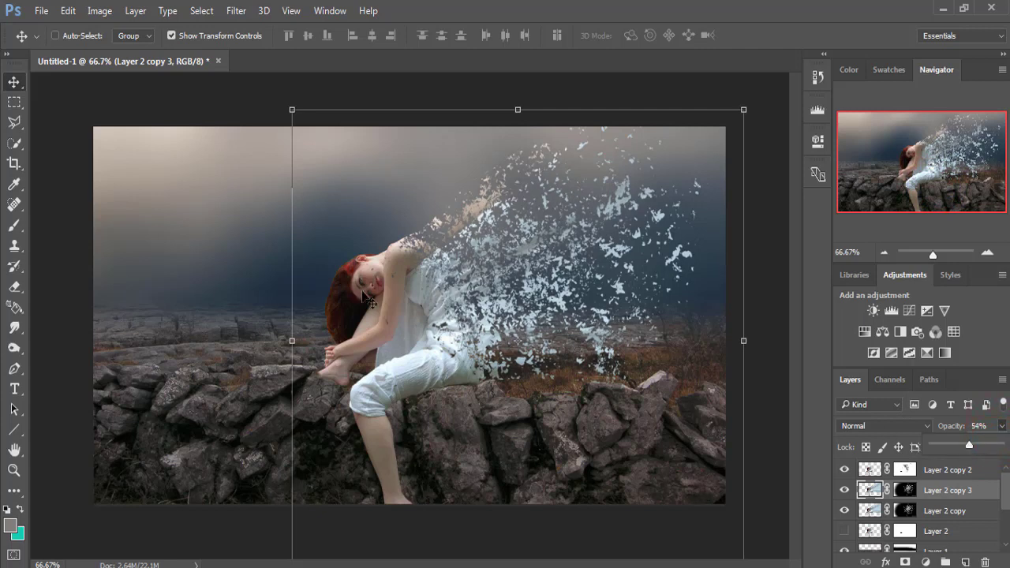
{"action": "left_click", "coordinate": [10, 82]}
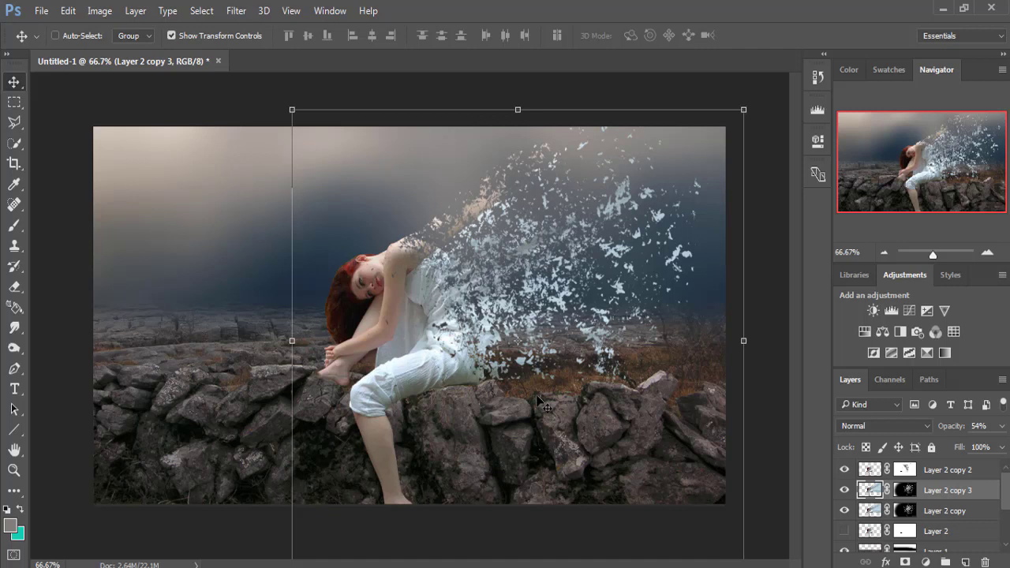
{"action": "left_click", "coordinate": [869, 470]}
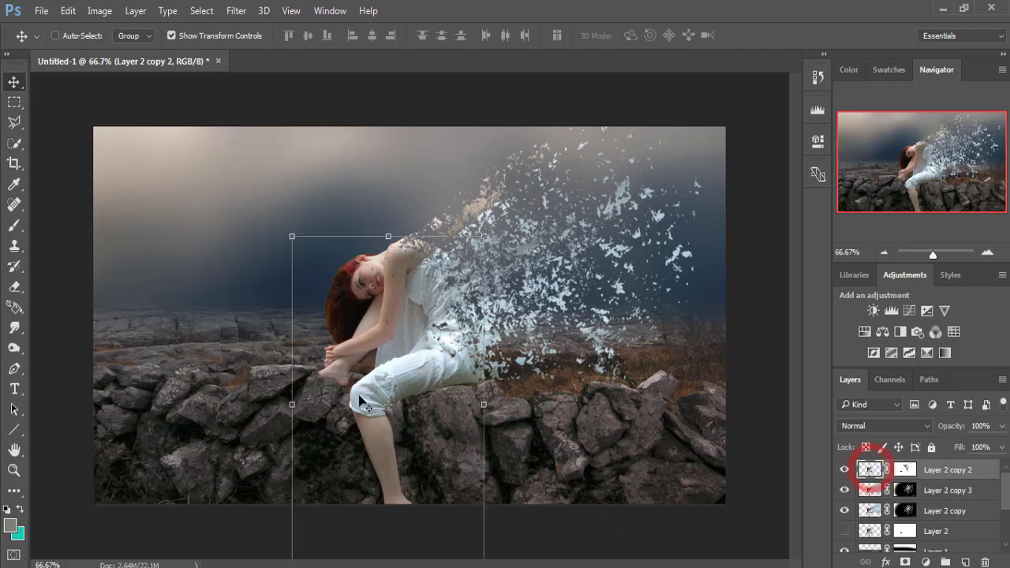
{"action": "left_click", "coordinate": [15, 228]}
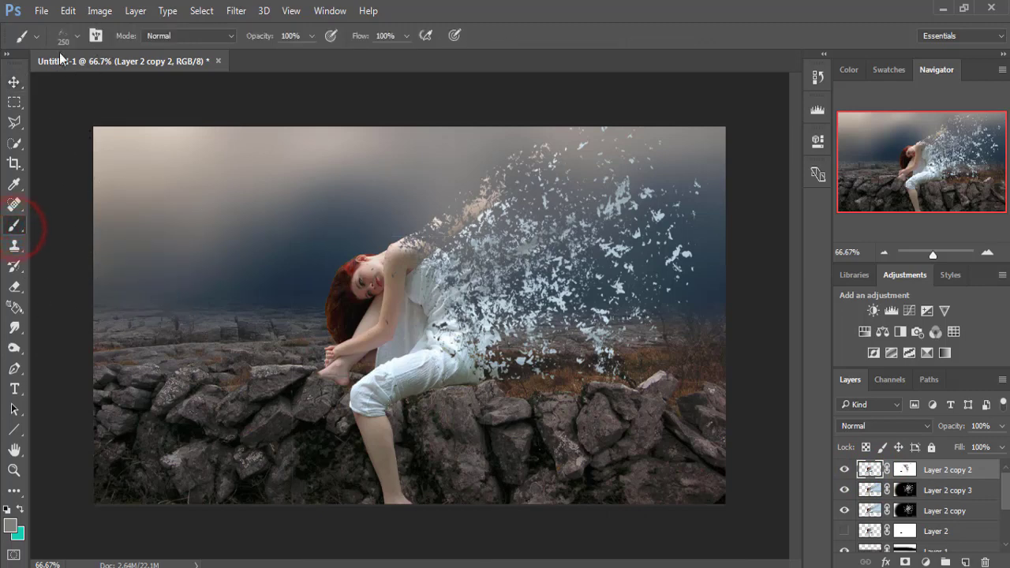
Zoom in on the hair and smudge the first wisps out from its edge at 80% strength
{"action": "left_click", "coordinate": [13, 328]}
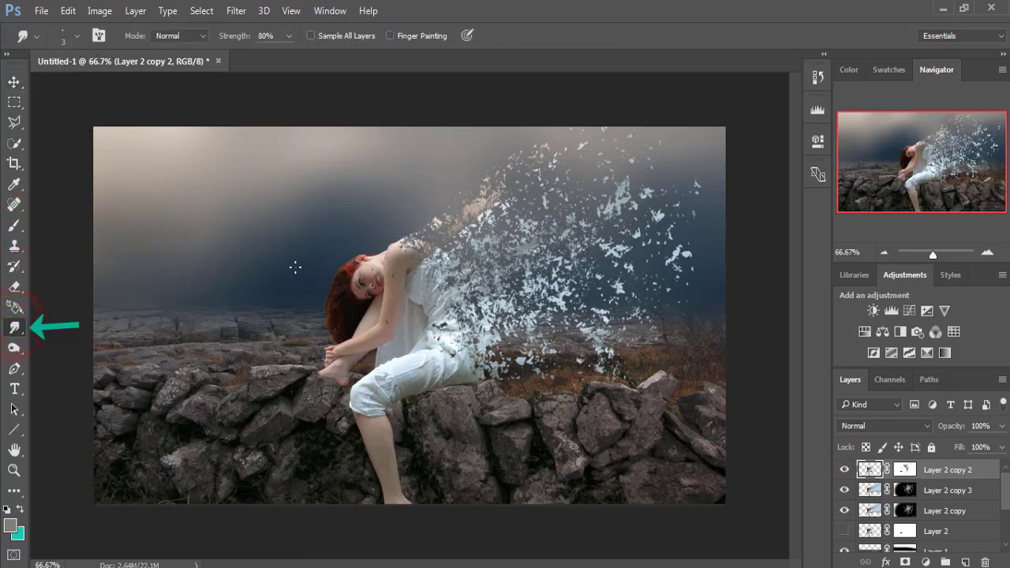
{"action": "scroll", "coordinate": [296, 268], "scroll_direction": "up", "scroll_amount": 1}
{"action": "scroll", "coordinate": [298, 266], "scroll_direction": "up", "scroll_amount": 1}
{"action": "scroll", "coordinate": [300, 266], "scroll_direction": "up", "scroll_amount": 1}
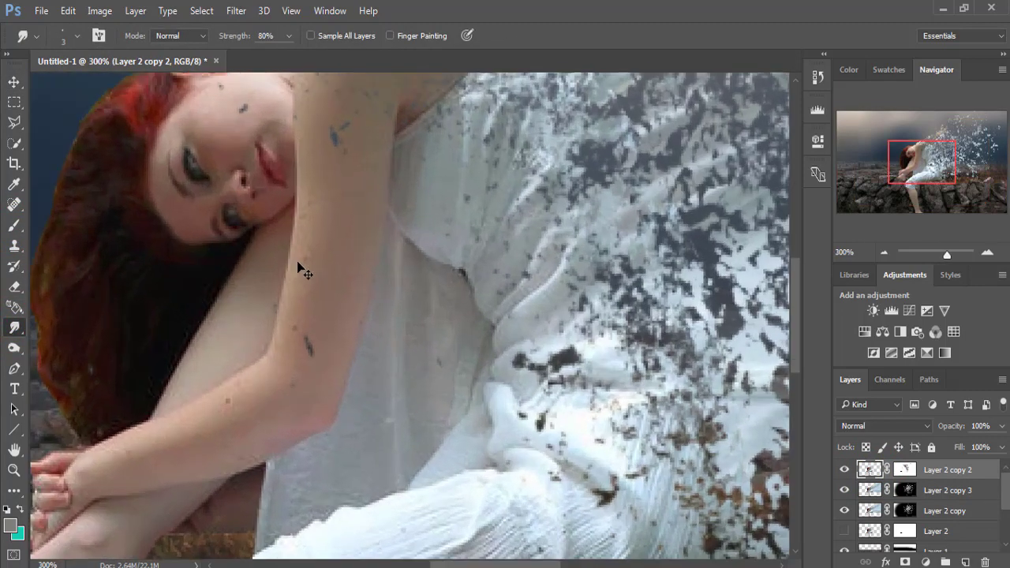
{"action": "scroll", "coordinate": [387, 365], "scroll_direction": "up", "scroll_amount": 1}
{"action": "left_click_drag", "start_coordinate": [387, 365], "coordinate": [392, 372]}
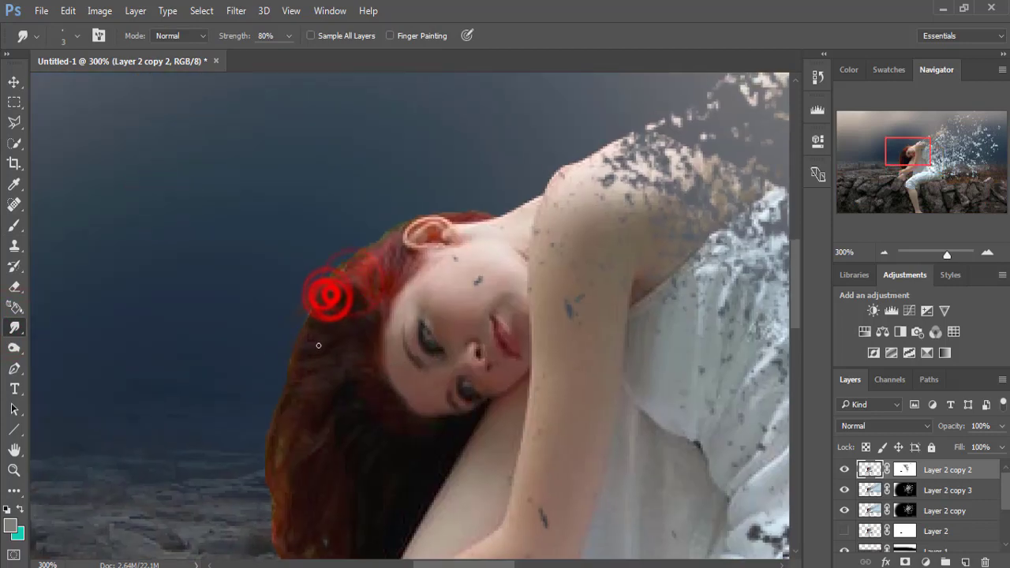
{"action": "mouse_move", "coordinate": [314, 313]}
{"action": "left_mouse_down"}
{"action": "mouse_move", "coordinate": [317, 329]}
{"action": "mouse_move", "coordinate": [295, 339]}
{"action": "mouse_move", "coordinate": [271, 427]}
{"action": "mouse_move", "coordinate": [275, 510]}
{"action": "mouse_move", "coordinate": [291, 400]}
{"action": "left_mouse_up"}
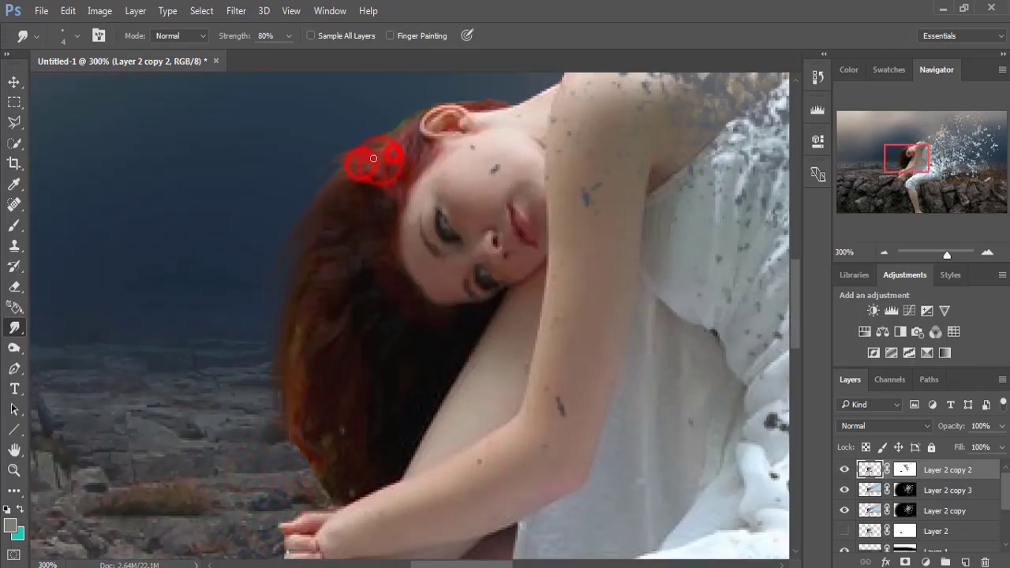
Smudge wisps out along the top, left and lower-left edges of the hair
{"action": "left_click_drag", "start_coordinate": [408, 139], "coordinate": [339, 161]}
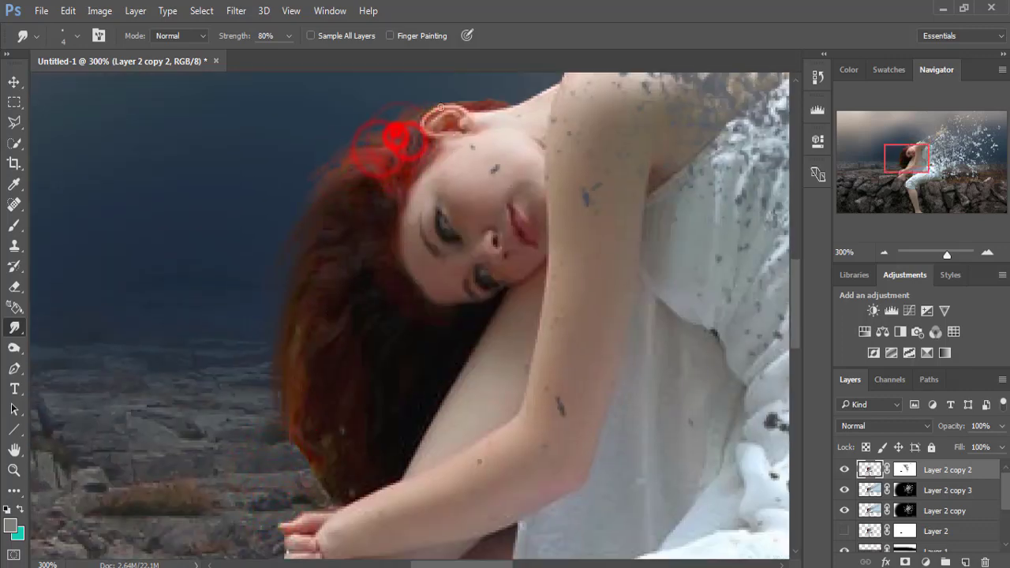
{"action": "left_click_drag", "start_coordinate": [475, 100], "coordinate": [505, 101]}
{"action": "left_click_drag", "start_coordinate": [320, 292], "coordinate": [330, 224]}
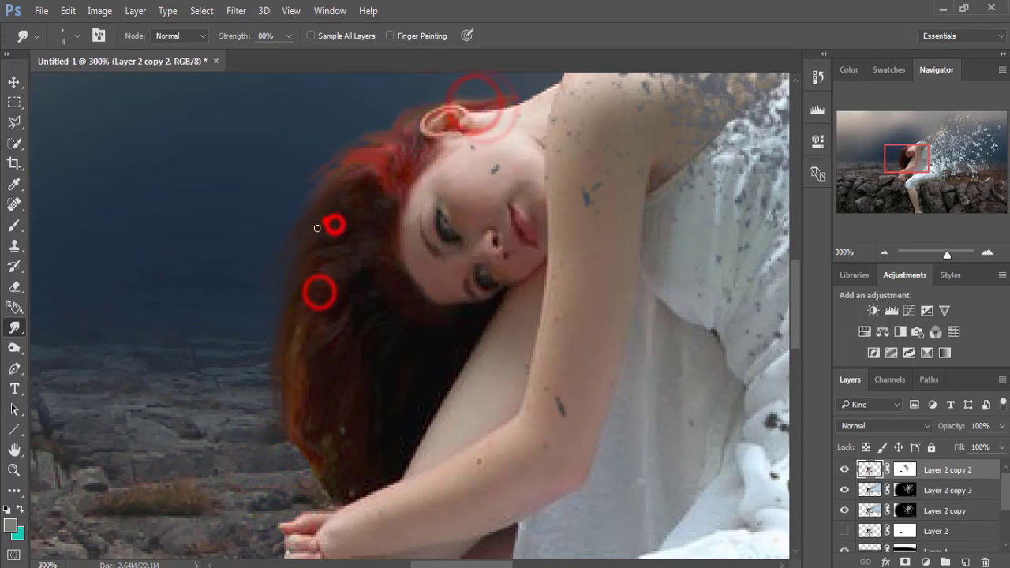
{"action": "mouse_move", "coordinate": [290, 326]}
{"action": "left_mouse_down"}
{"action": "mouse_move", "coordinate": [282, 386]}
{"action": "mouse_move", "coordinate": [292, 431]}
{"action": "left_mouse_up"}
{"action": "left_click_drag", "start_coordinate": [315, 465], "coordinate": [312, 412]}
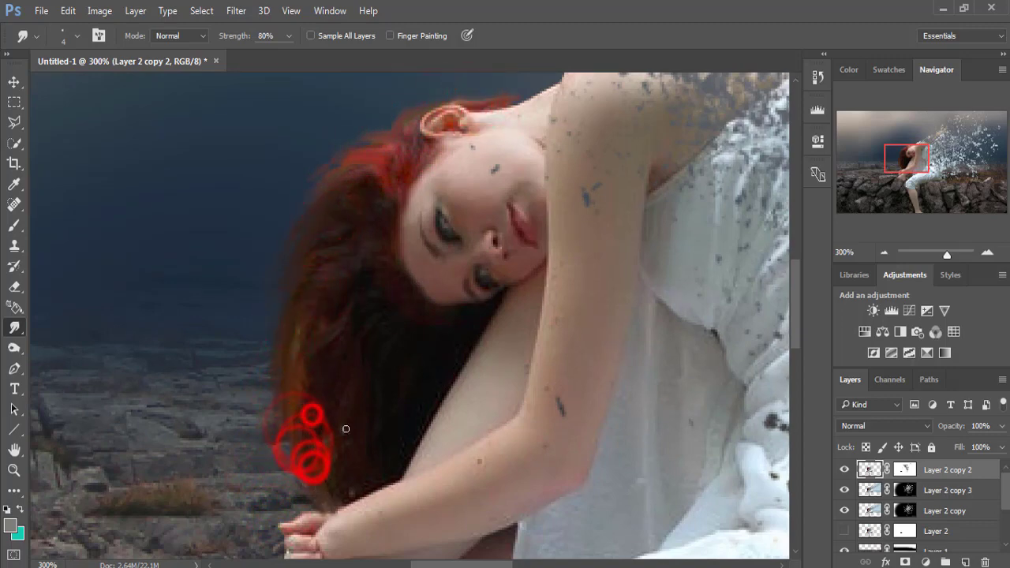
{"action": "left_click_drag", "start_coordinate": [293, 361], "coordinate": [266, 319]}
{"action": "left_click_drag", "start_coordinate": [327, 225], "coordinate": [342, 165]}
{"action": "left_click", "coordinate": [14, 81]}
Copy the white dove from its document into the composition as a new layer
{"action": "key", "text": "ctrl+minus"}
{"action": "key", "text": "ctrl+minus"}
{"action": "key", "text": "ctrl+minus"}
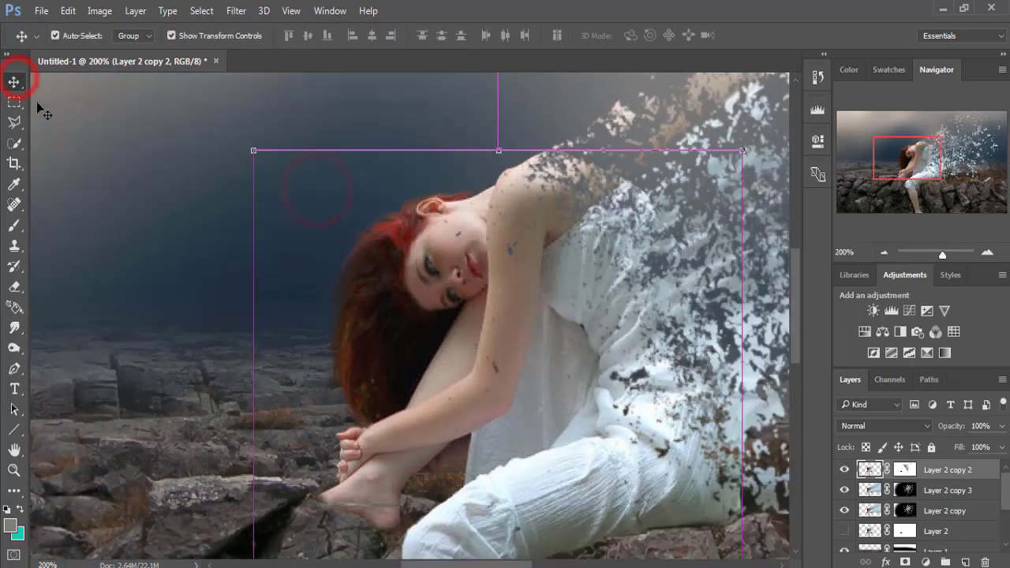
{"action": "left_click", "coordinate": [376, 64]}
{"action": "left_click_drag", "start_coordinate": [376, 63], "coordinate": [731, 125]}
{"action": "left_click_drag", "start_coordinate": [851, 290], "coordinate": [207, 297]}
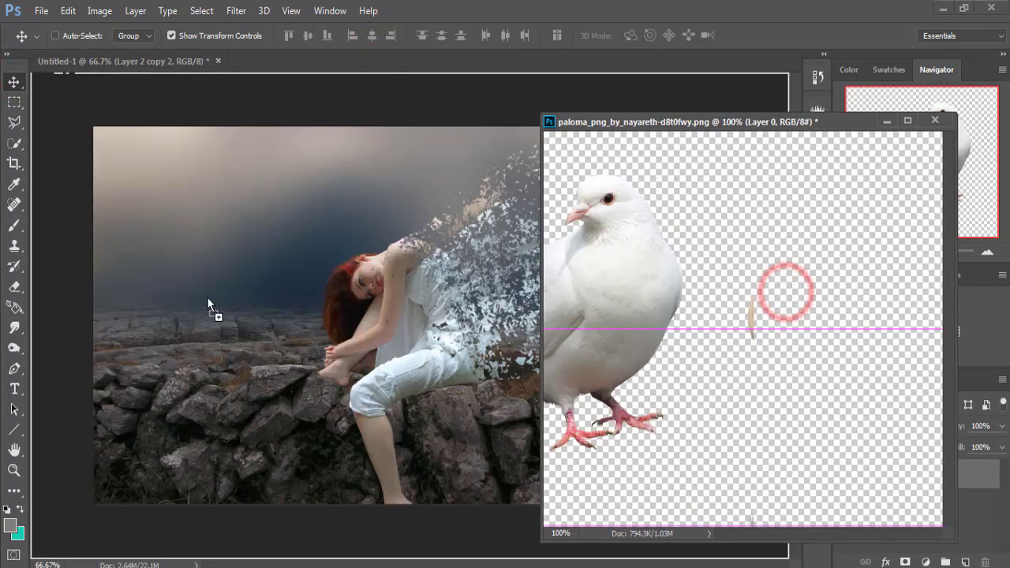
{"action": "left_click", "coordinate": [887, 121]}
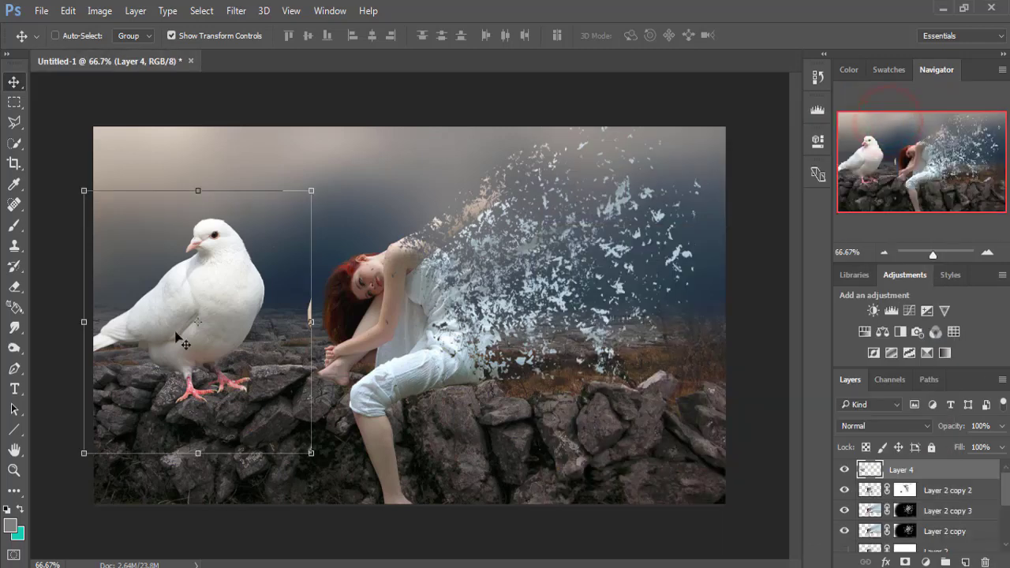
Erase a stray feather from the dove layer
{"action": "left_click", "coordinate": [15, 288]}
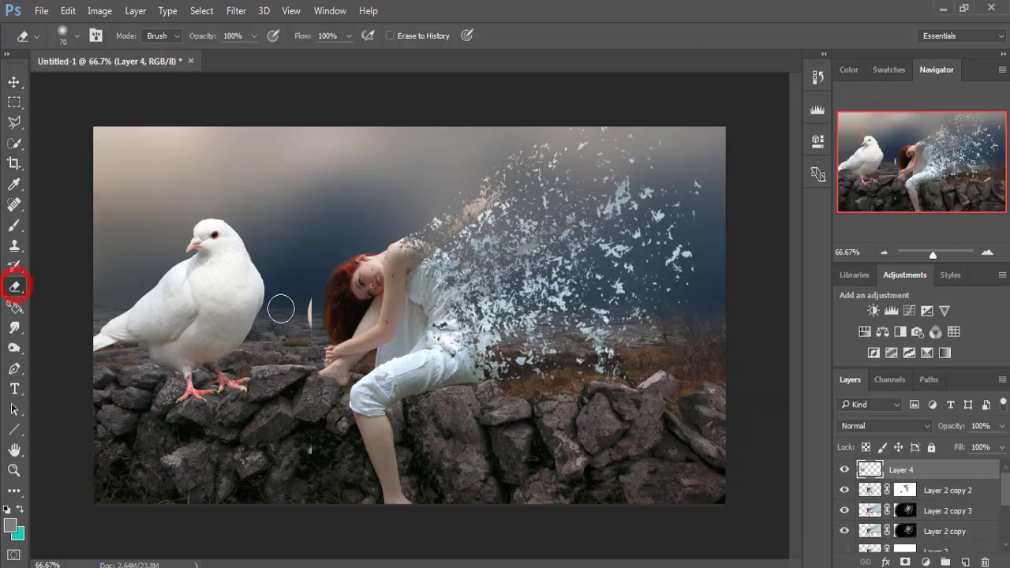
{"action": "left_click", "coordinate": [305, 308]}
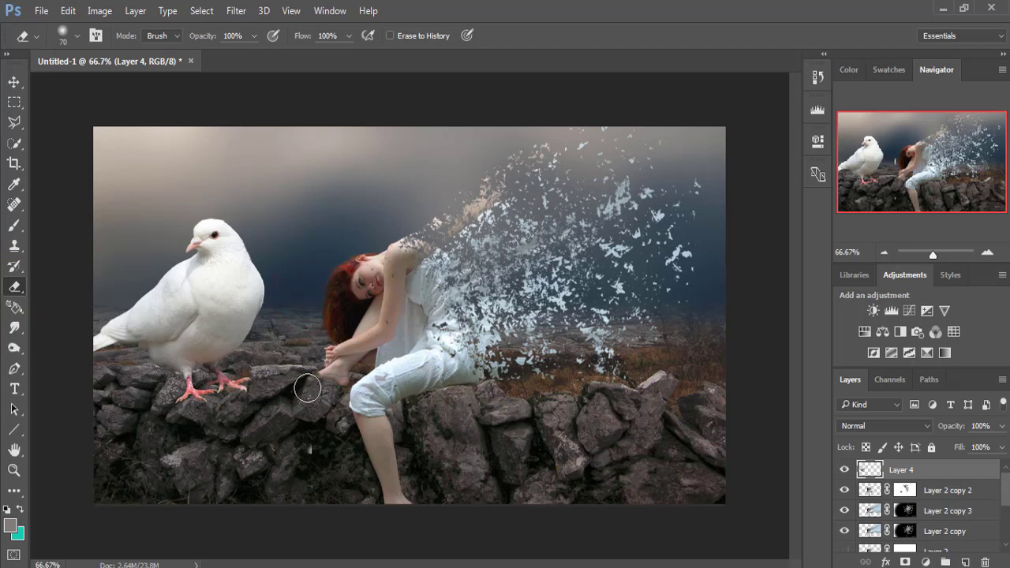
{"action": "left_click", "coordinate": [305, 302]}
{"action": "left_click", "coordinate": [303, 440]}
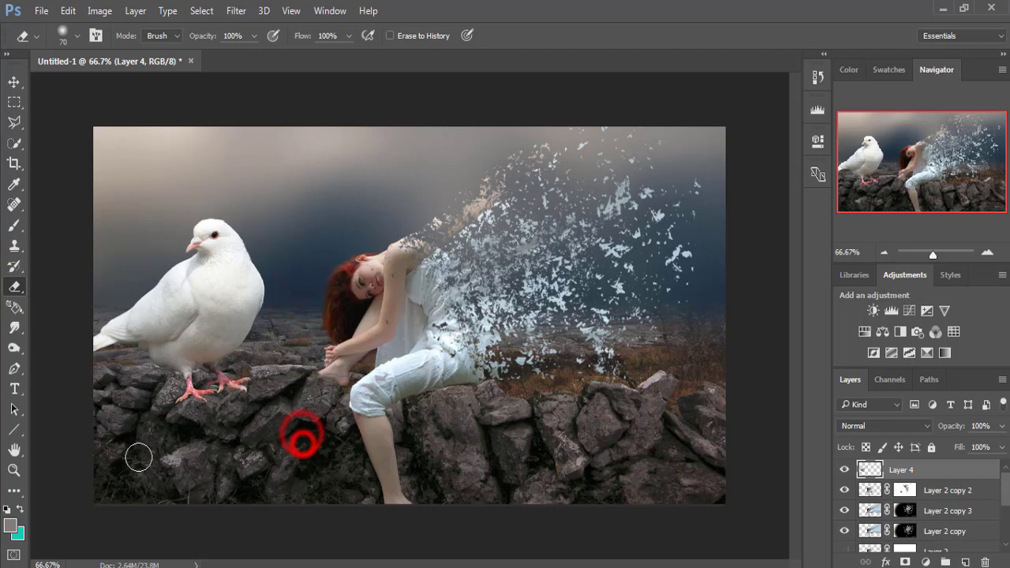
{"action": "left_click", "coordinate": [15, 82]}
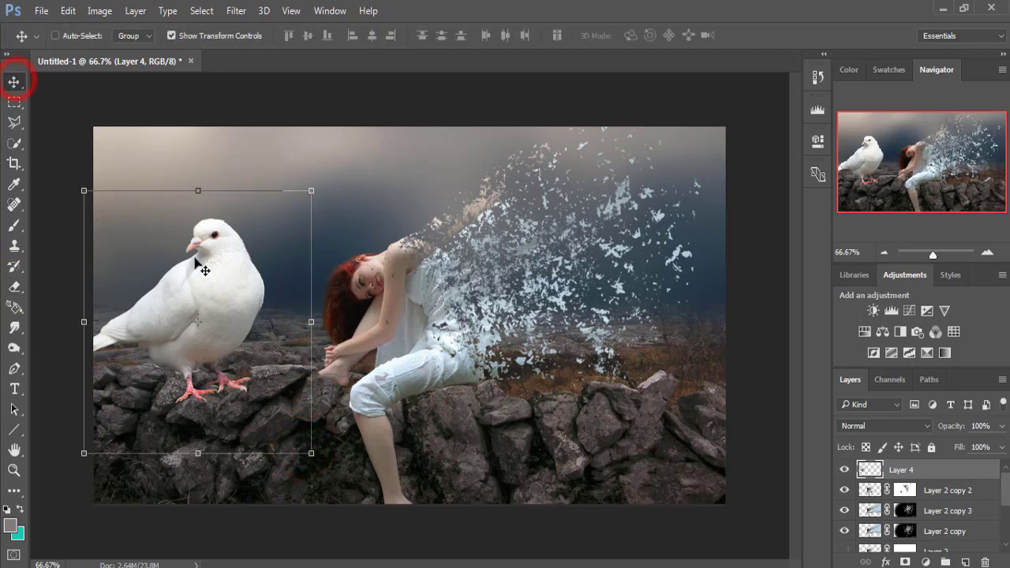
Scale the dove down to about 26% and set it on the rocks left of the girl
{"action": "left_click_drag", "start_coordinate": [196, 258], "coordinate": [235, 239]}
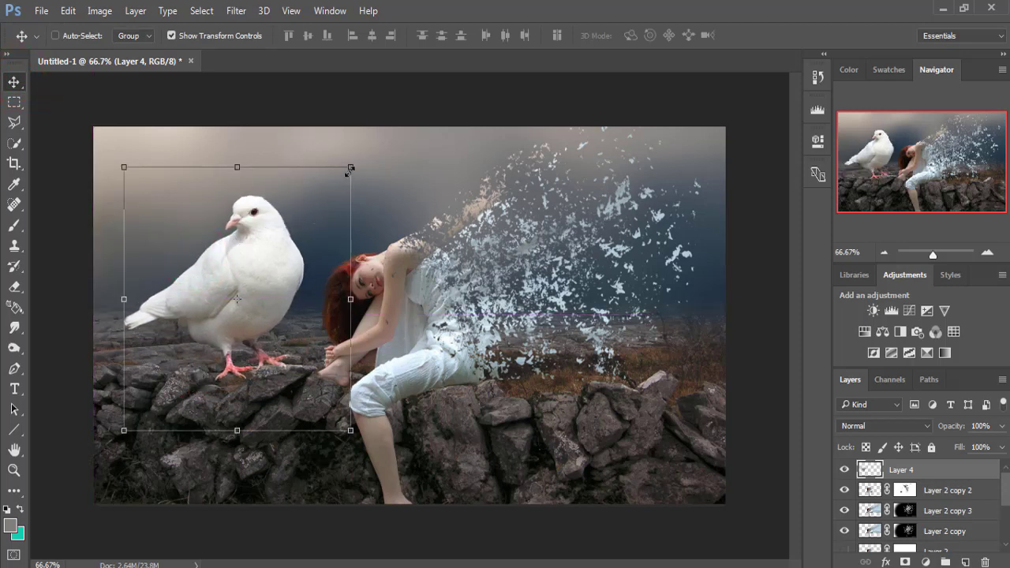
{"action": "left_click_drag", "start_coordinate": [350, 168], "coordinate": [294, 294]}
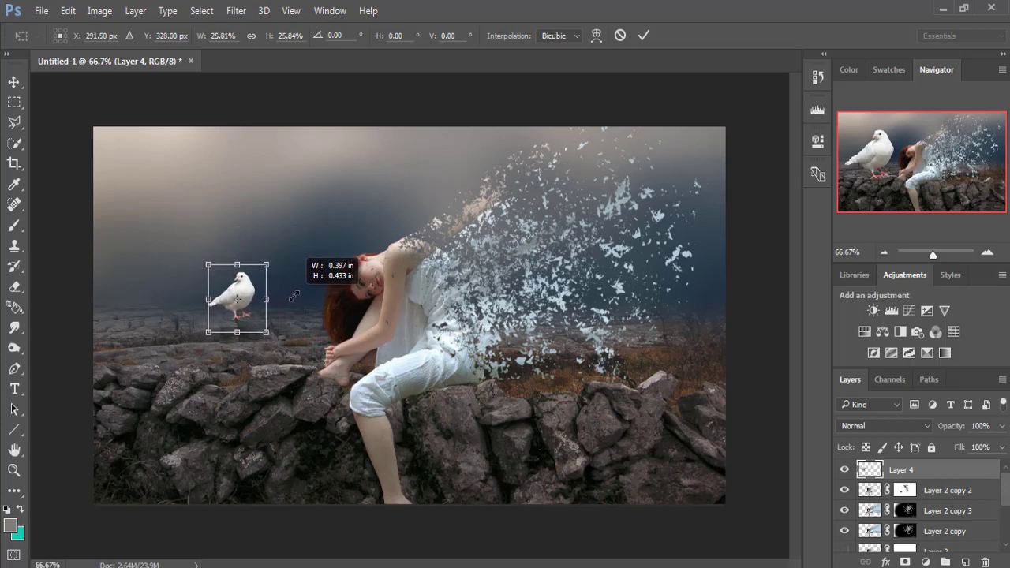
{"action": "left_click_drag", "start_coordinate": [293, 294], "coordinate": [195, 347]}
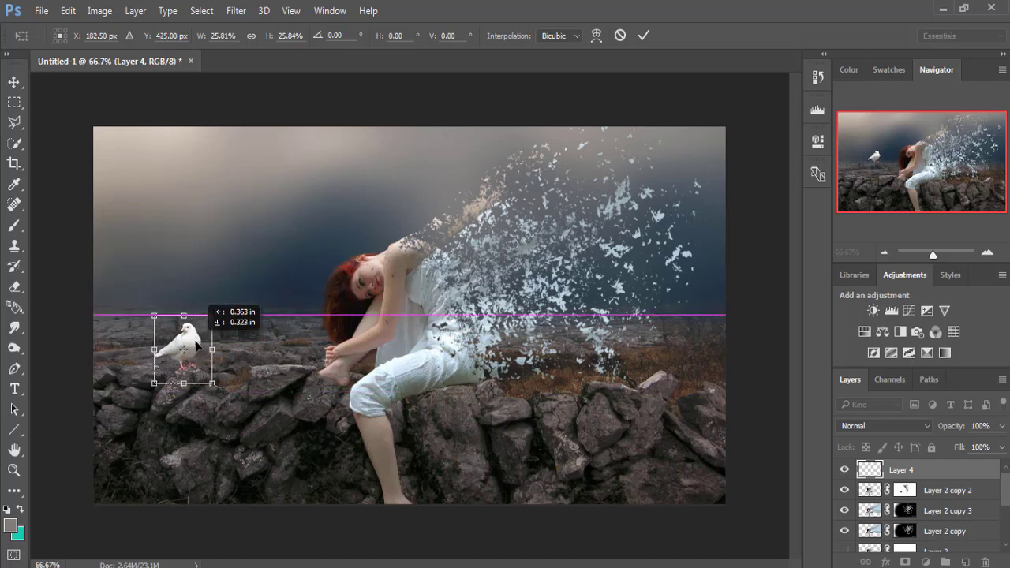
{"action": "left_click_drag", "start_coordinate": [195, 347], "coordinate": [196, 339]}
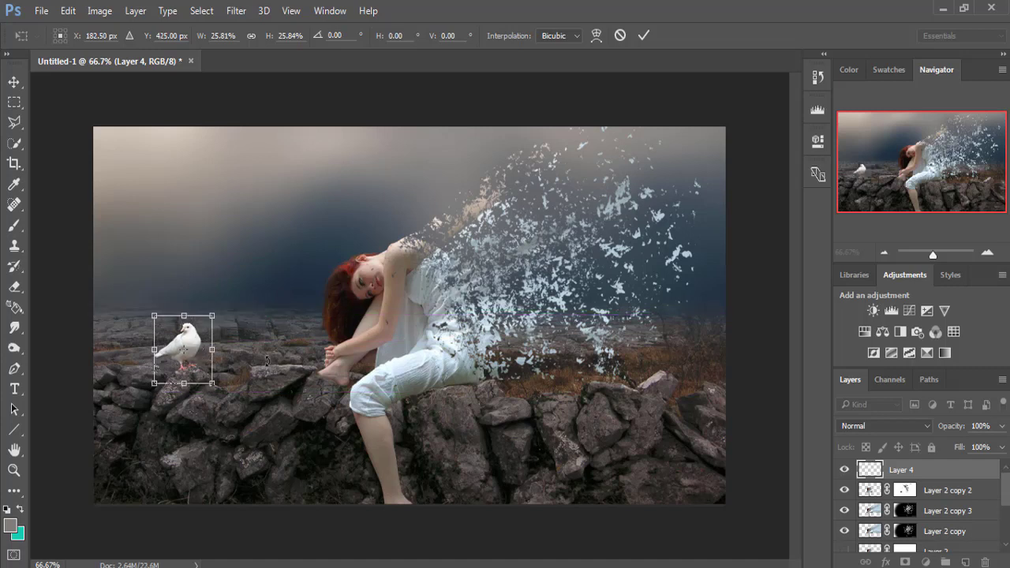
{"action": "key", "text": "Right"}
{"action": "key", "text": "Right"}
{"action": "key", "text": "Right"}
{"action": "key", "text": "Right"}
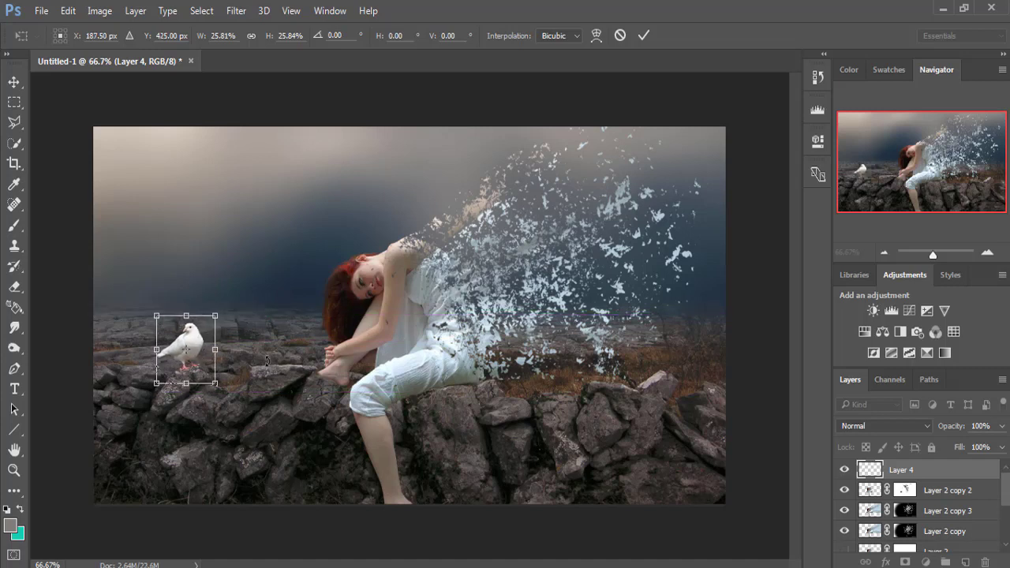
{"action": "left_click", "coordinate": [643, 35]}
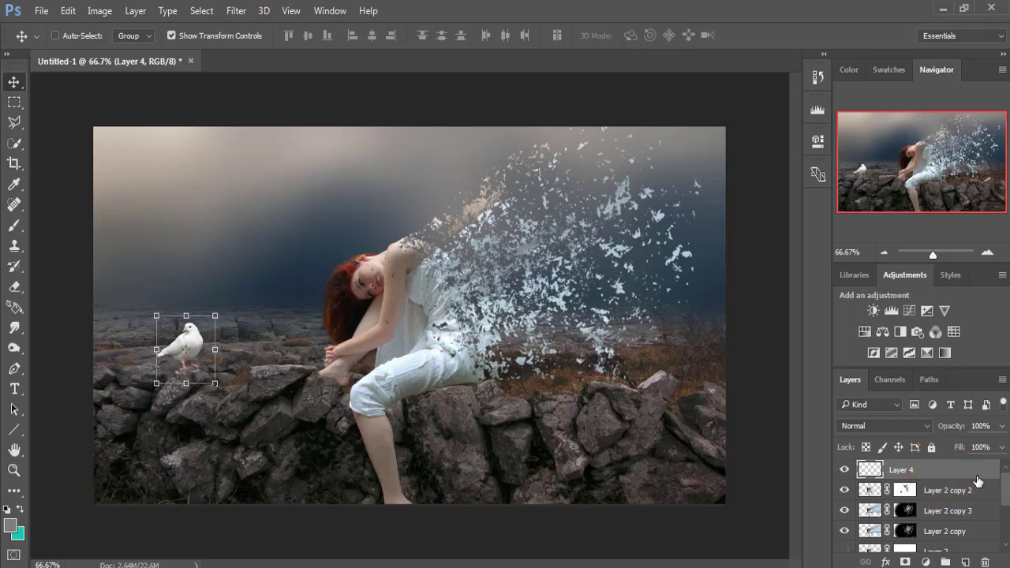
Dodge Layer 2 copy 2 at 13% midtones over the girl's shoulder, knees, upper arm and hair
{"action": "left_click", "coordinate": [874, 492]}
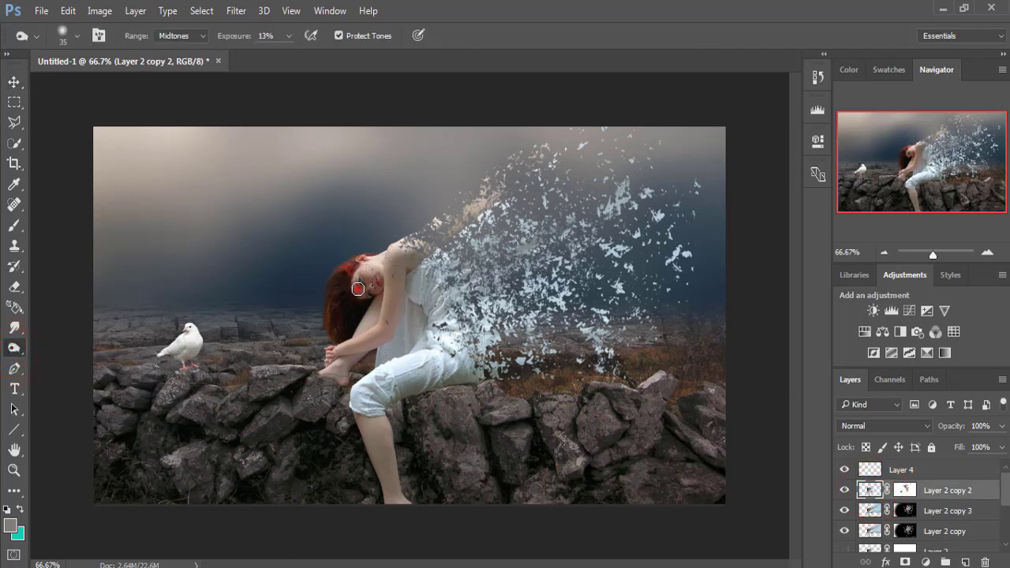
{"action": "left_click", "coordinate": [395, 254]}
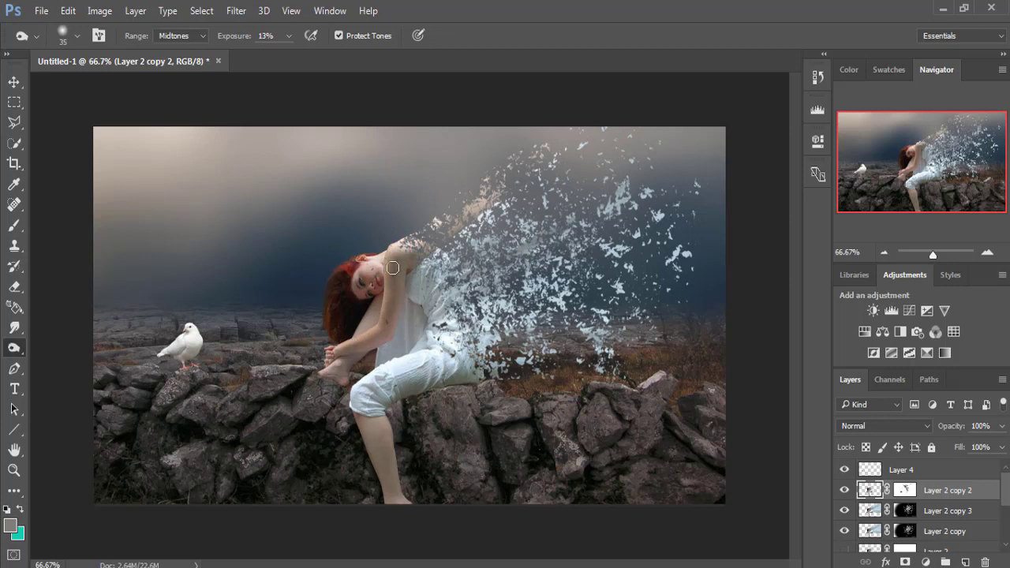
{"action": "left_click", "coordinate": [359, 409]}
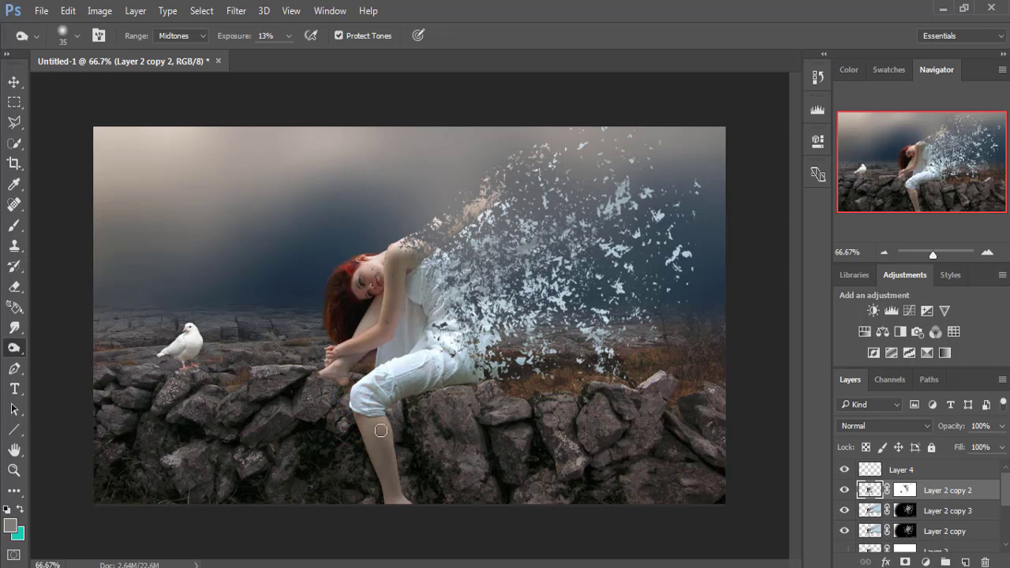
{"action": "left_click", "coordinate": [387, 402]}
{"action": "left_click", "coordinate": [451, 379]}
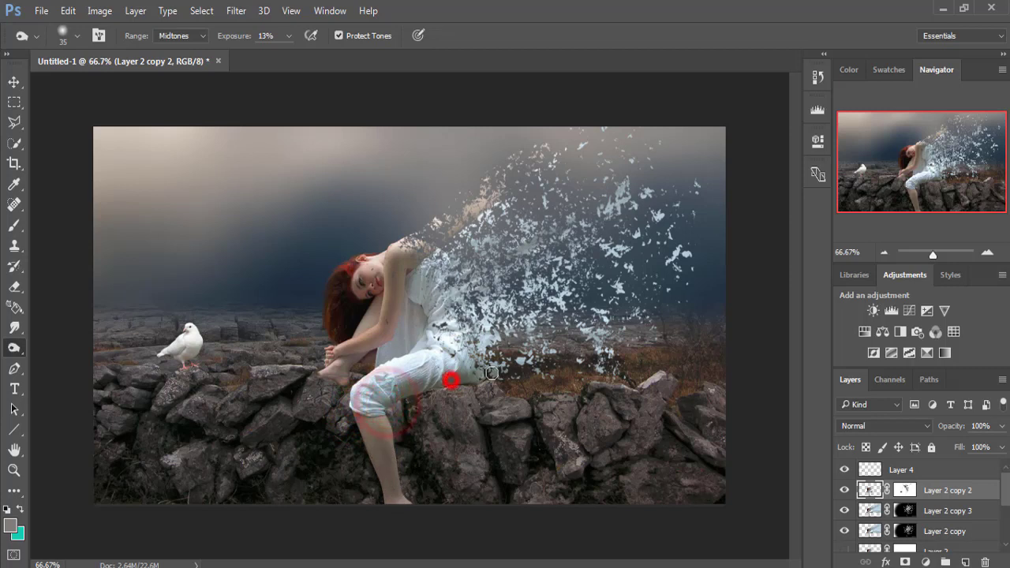
{"action": "left_click", "coordinate": [407, 297]}
{"action": "left_click_drag", "start_coordinate": [406, 303], "coordinate": [415, 333]}
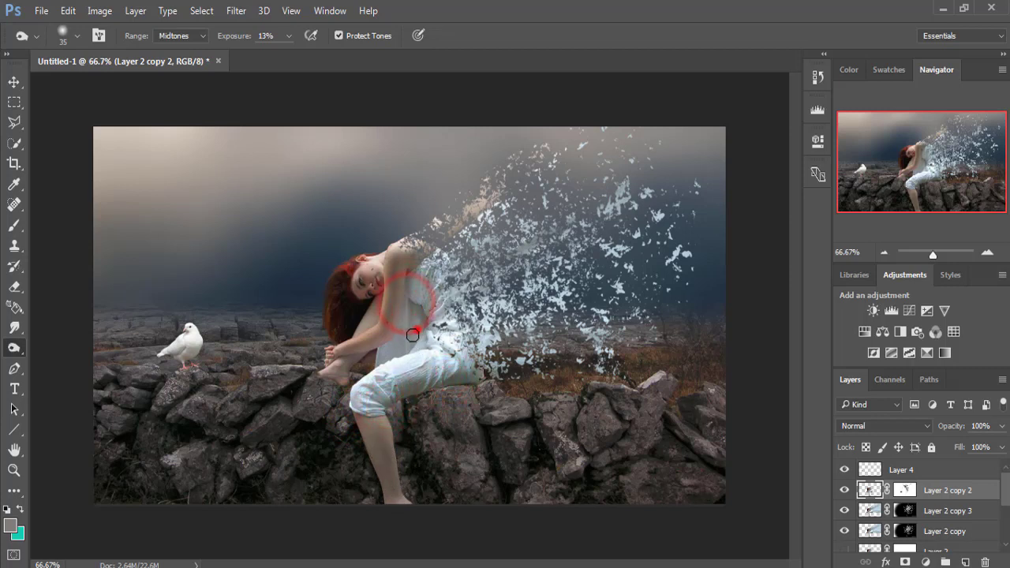
{"action": "left_click_drag", "start_coordinate": [351, 277], "coordinate": [333, 312]}
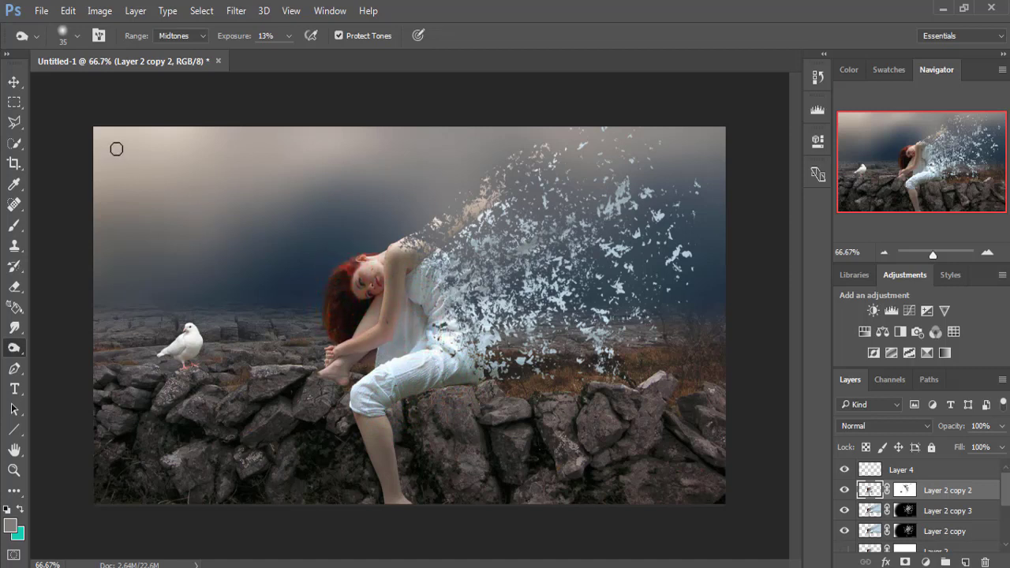
Give the knees, calves, hands, shoulder and upper arm a second dodging pass
{"action": "left_click", "coordinate": [13, 82]}
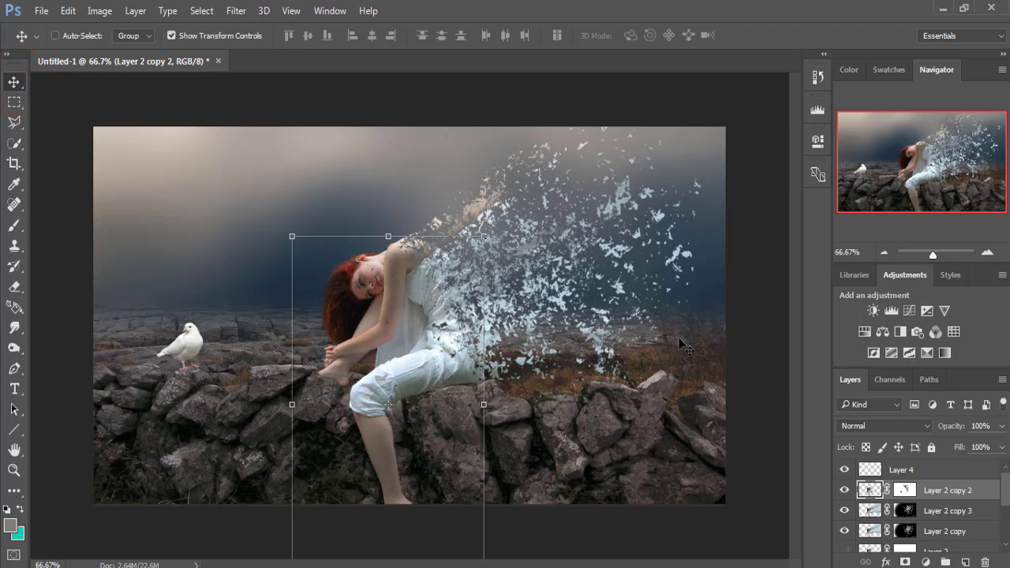
{"action": "key", "text": "ctrl"}
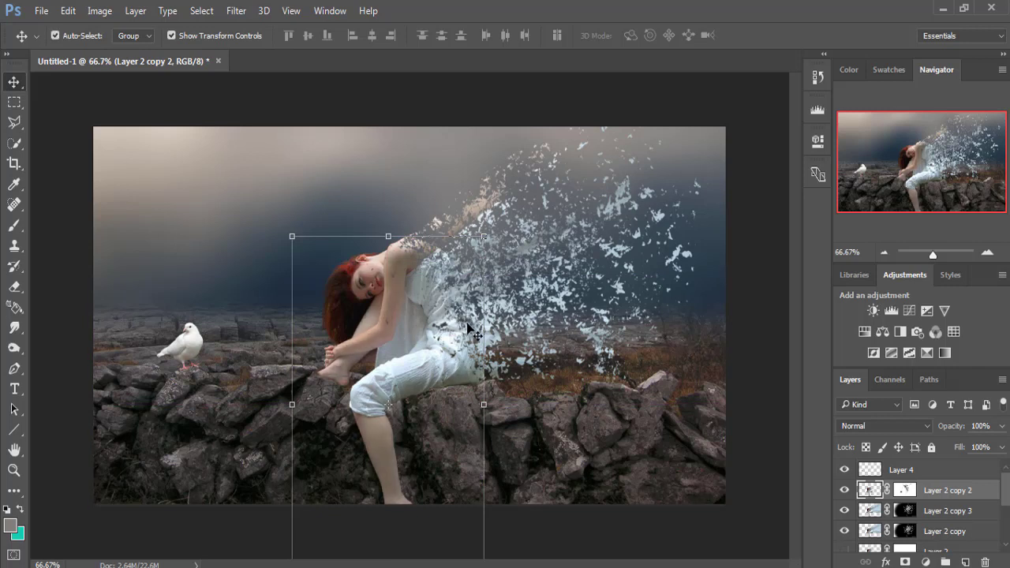
{"action": "key", "text": "ctrl"}
{"action": "left_click", "coordinate": [15, 347]}
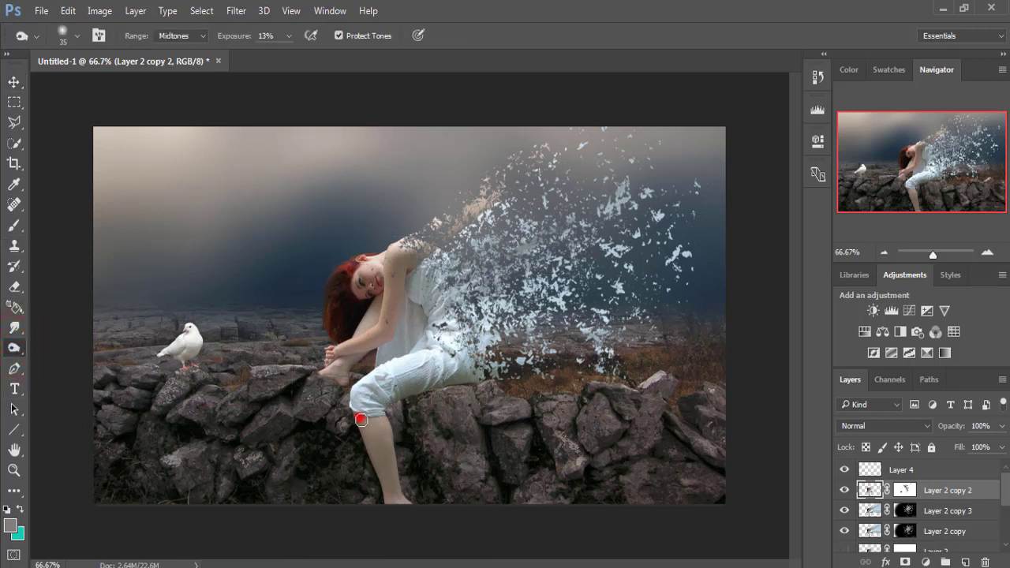
{"action": "left_click_drag", "start_coordinate": [371, 417], "coordinate": [362, 419]}
{"action": "left_click_drag", "start_coordinate": [351, 370], "coordinate": [340, 358]}
{"action": "left_click_drag", "start_coordinate": [385, 248], "coordinate": [365, 269]}
{"action": "left_click", "coordinate": [14, 82]}
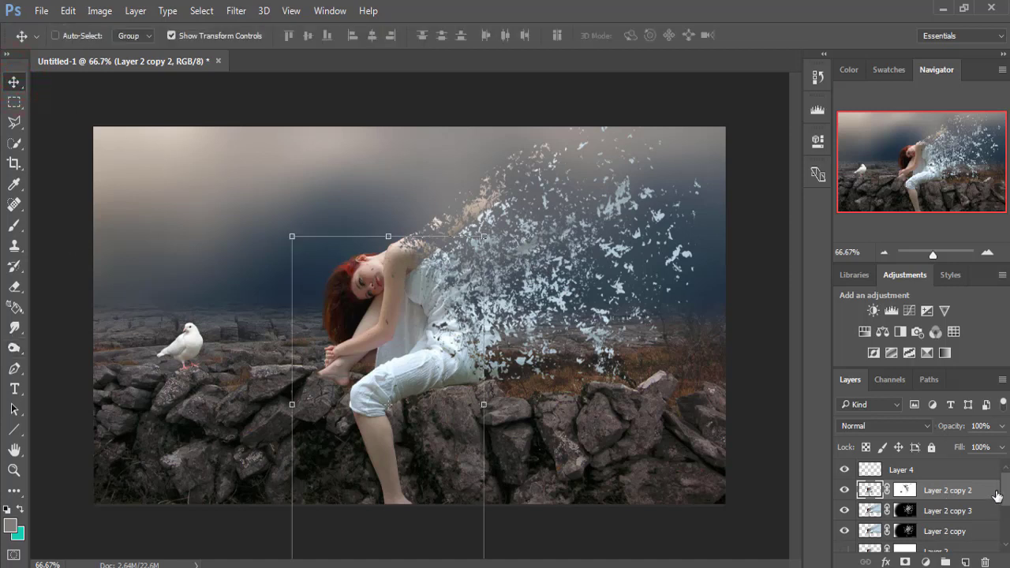
{"action": "left_click_drag", "start_coordinate": [1004, 493], "coordinate": [1009, 528]}
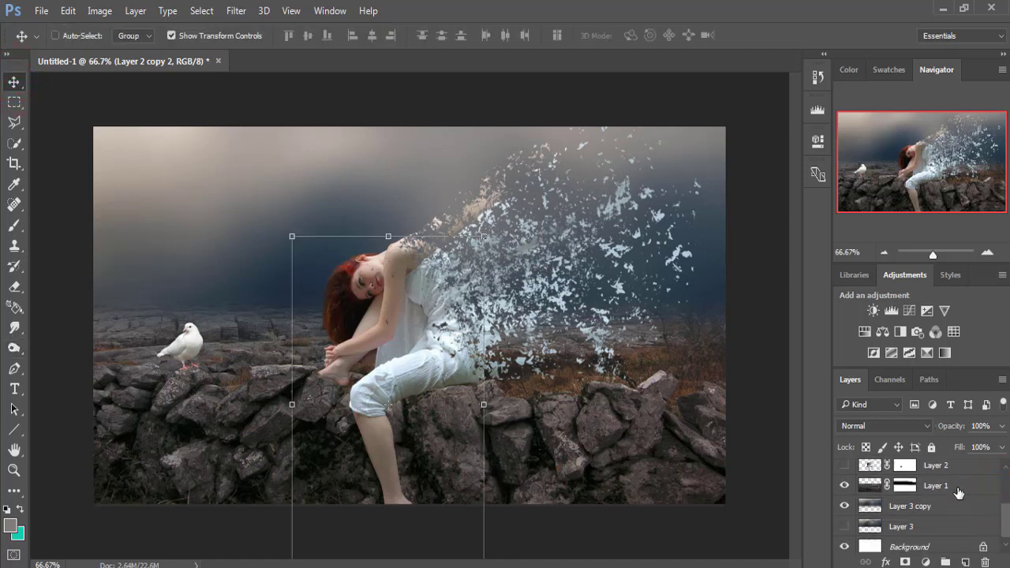
Add a Cyan Photo Filter at about 38% density, clipped to the rocky Layer 1
{"action": "left_click", "coordinate": [959, 487]}
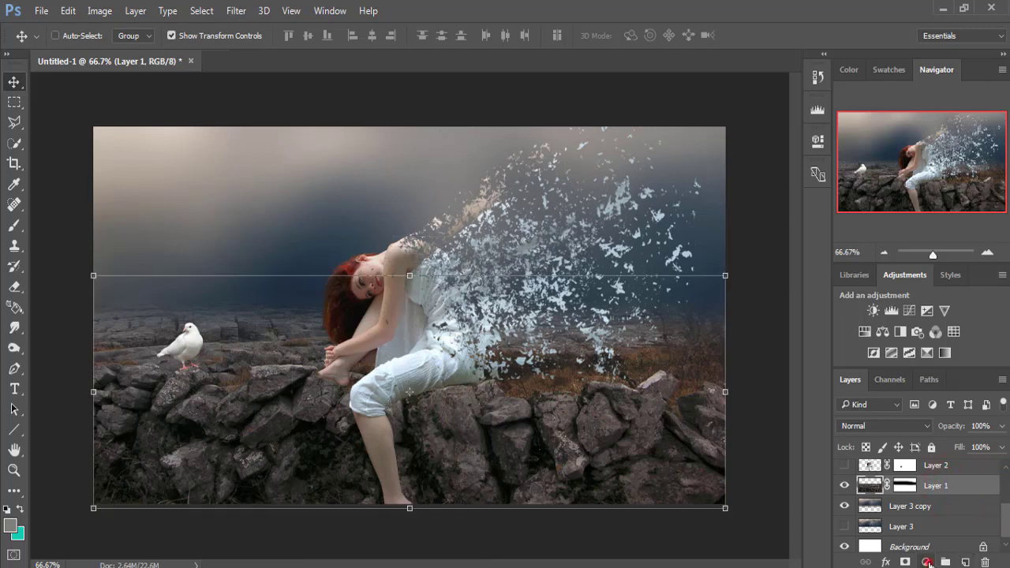
{"action": "left_click", "coordinate": [928, 563]}
{"action": "left_click", "coordinate": [882, 419]}
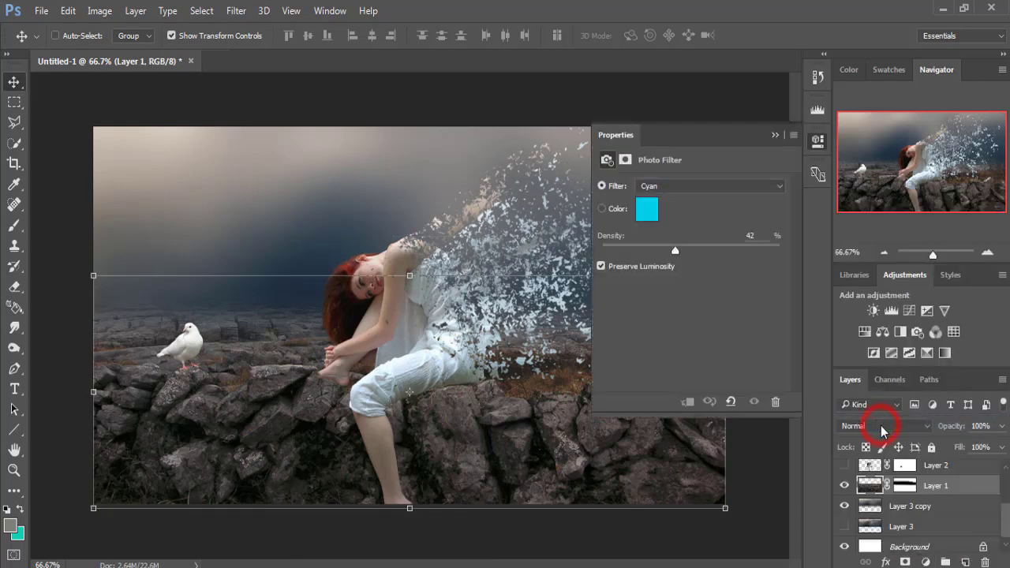
{"action": "left_click", "coordinate": [685, 187]}
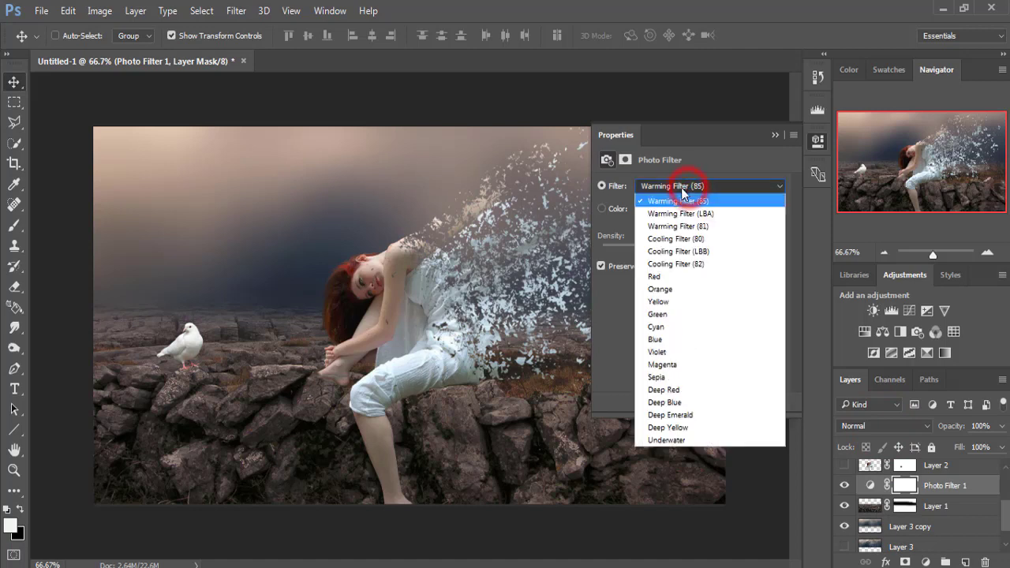
{"action": "left_click", "coordinate": [665, 326]}
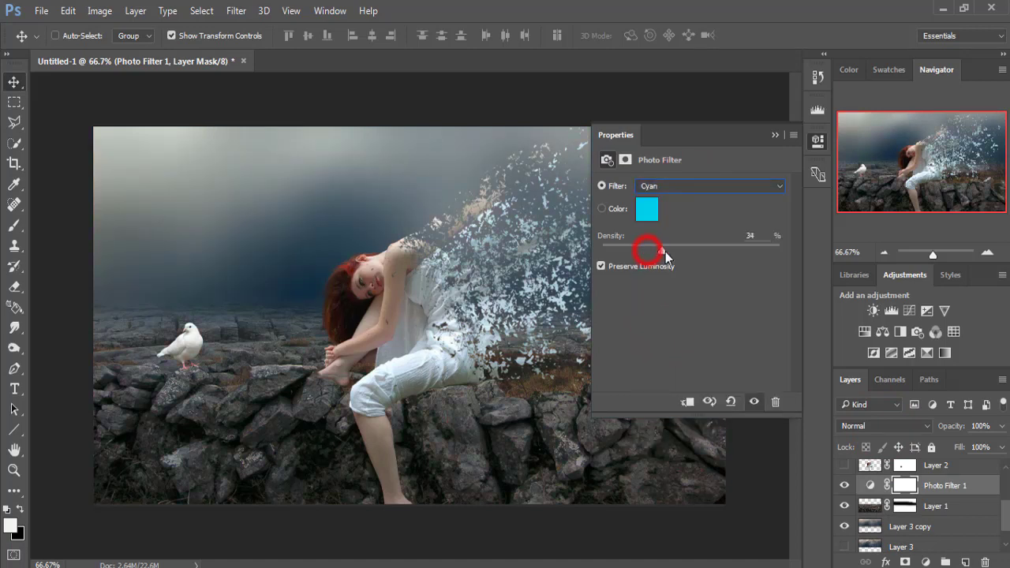
{"action": "left_click_drag", "start_coordinate": [665, 252], "coordinate": [662, 252]}
{"action": "left_click_drag", "start_coordinate": [662, 252], "coordinate": [670, 251]}
{"action": "left_click", "coordinate": [774, 135]}
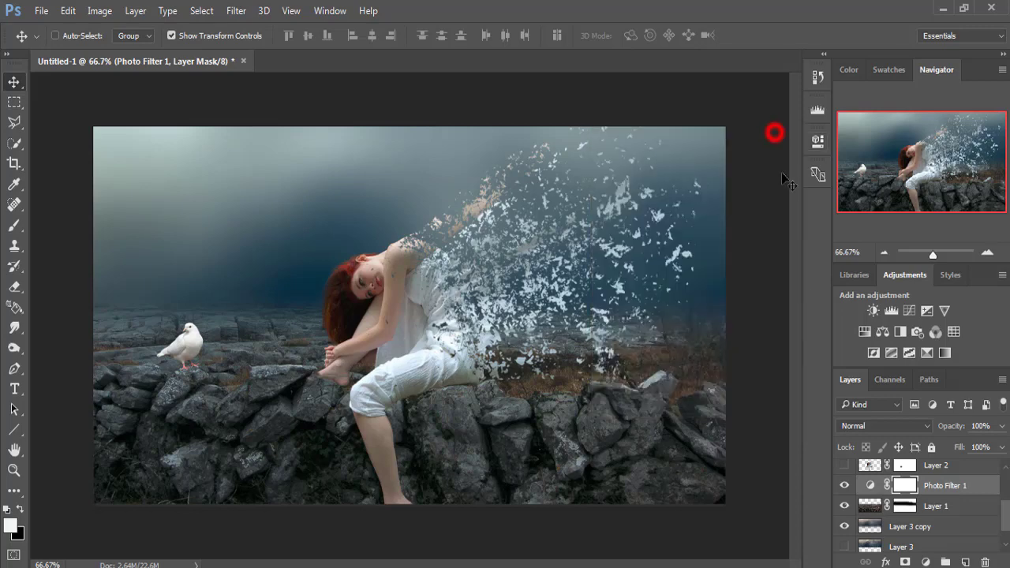
{"action": "right_click", "coordinate": [933, 487]}
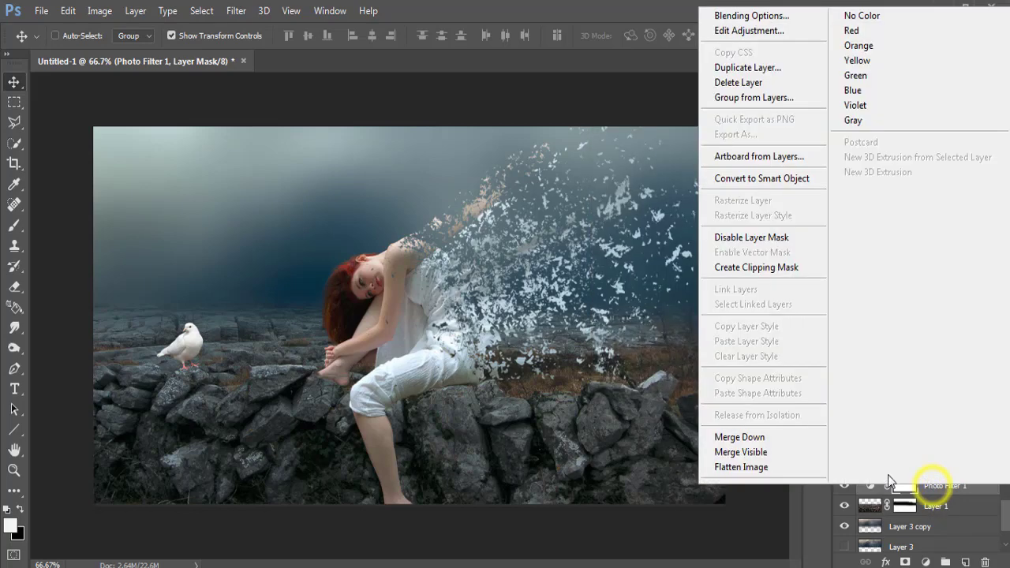
{"action": "left_click", "coordinate": [768, 273]}
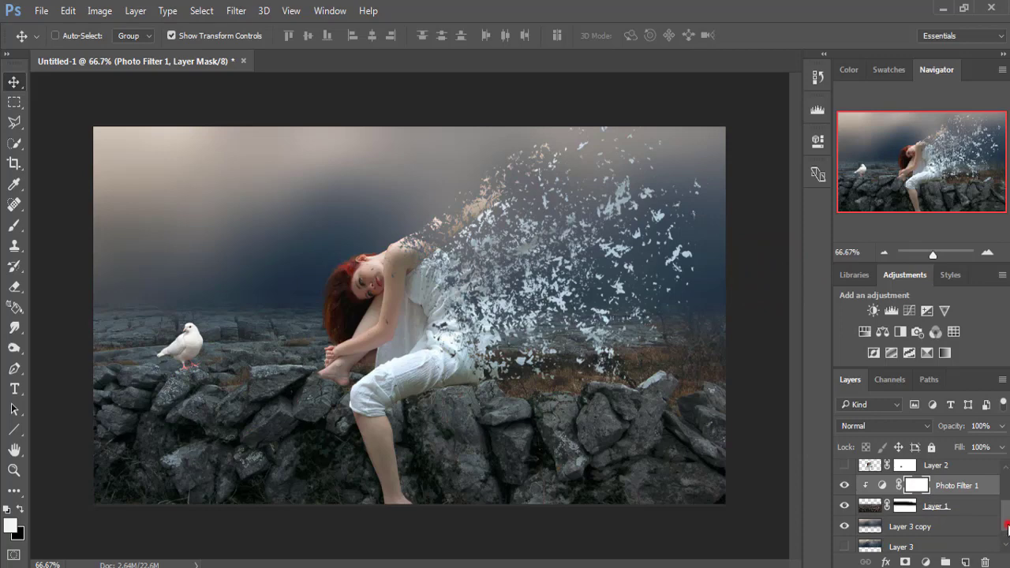
{"action": "left_click_drag", "start_coordinate": [1008, 527], "coordinate": [1008, 482]}
Add a Warming Filter (85) Photo Filter above dove Layer 4 at about 26% density, then stamp visible layers
{"action": "left_click", "coordinate": [939, 473]}
{"action": "key", "text": "ctrl+v"}
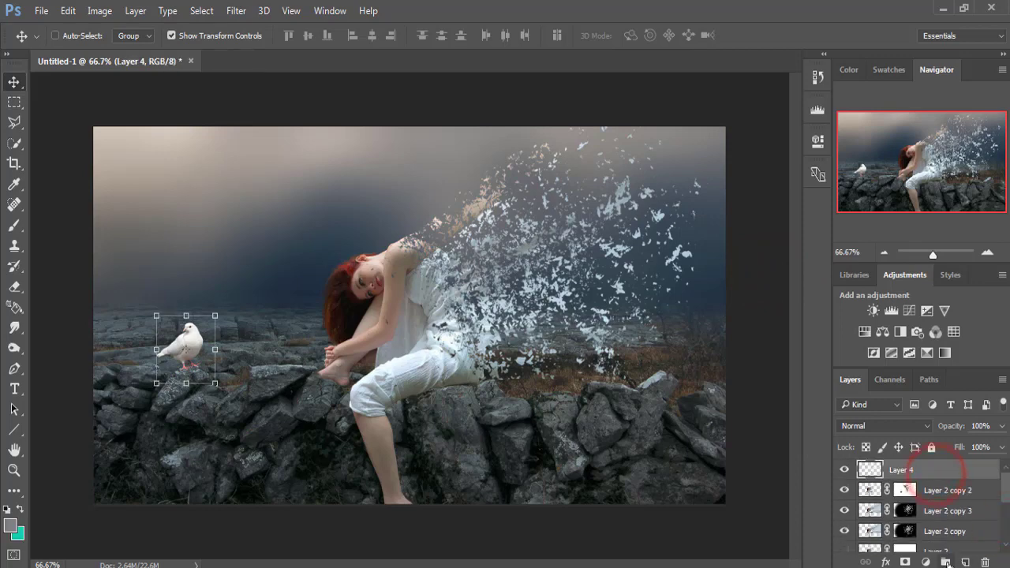
{"action": "left_click", "coordinate": [925, 562]}
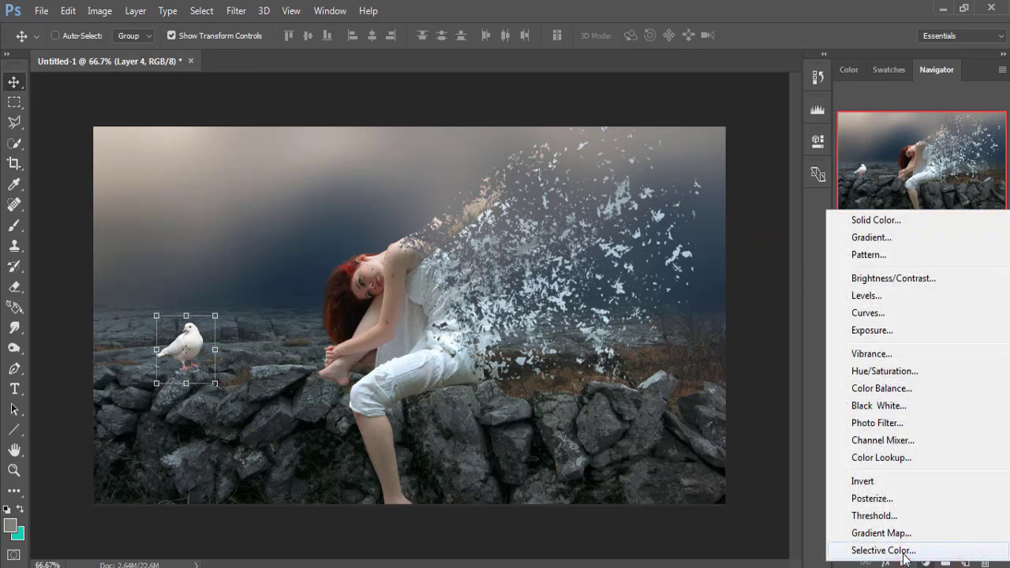
{"action": "left_click", "coordinate": [897, 423]}
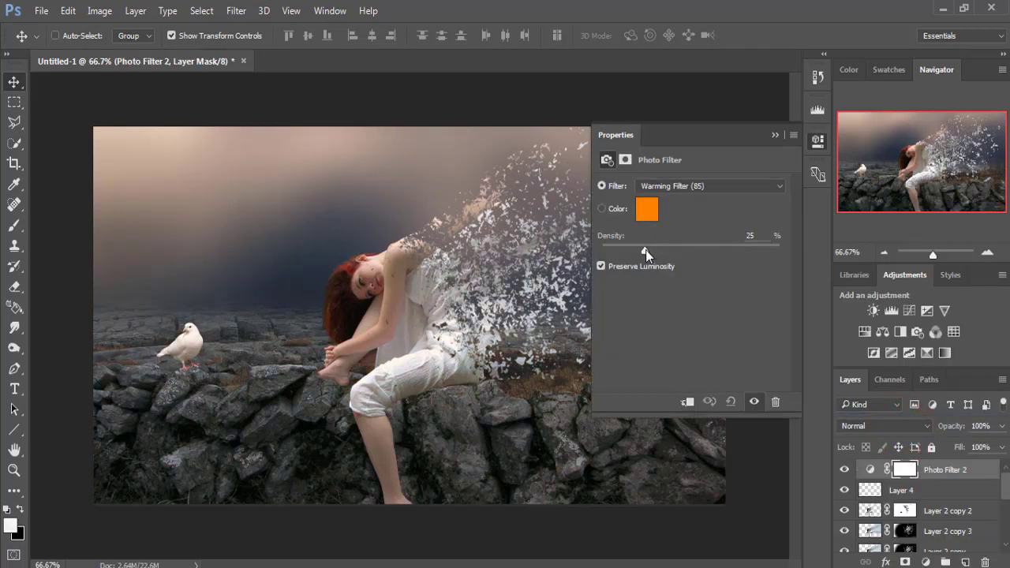
{"action": "left_click_drag", "start_coordinate": [646, 249], "coordinate": [666, 250]}
{"action": "mouse_move", "coordinate": [663, 249]}
{"action": "left_mouse_down"}
{"action": "mouse_move", "coordinate": [642, 248]}
{"action": "mouse_move", "coordinate": [661, 248]}
{"action": "left_mouse_up"}
{"action": "left_click", "coordinate": [774, 137]}
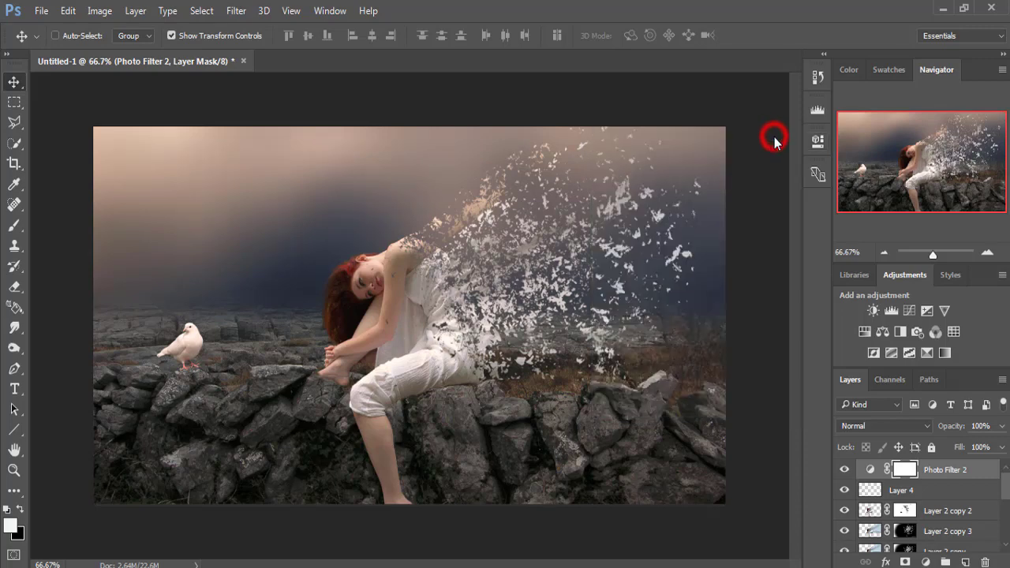
{"action": "key", "text": "ctrl+shift+alt+e"}
Apply Color Efex Pro 4 Cross Processing at about 74% strength to the stamped layer
{"action": "left_click", "coordinate": [237, 11]}
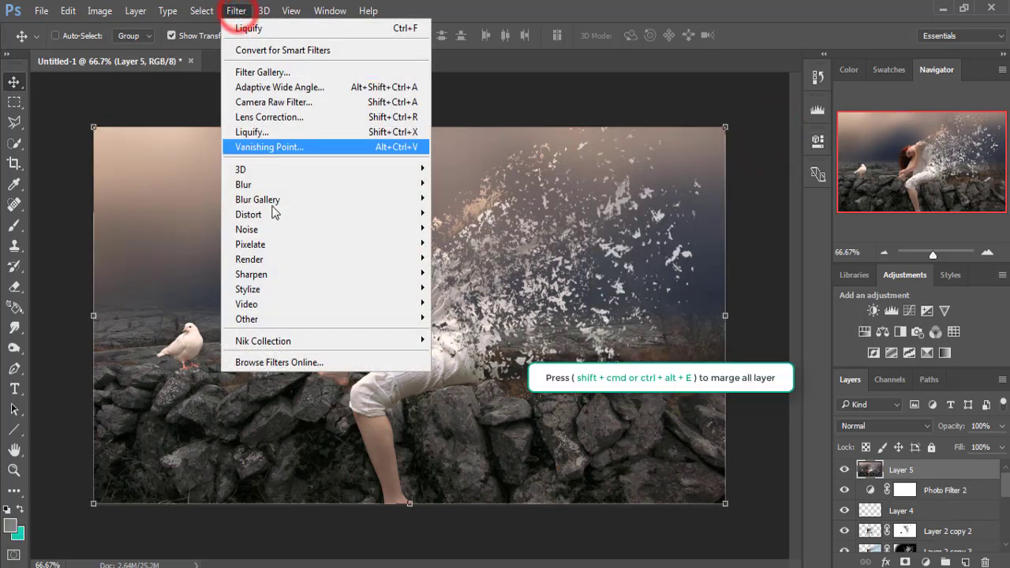
{"action": "mouse_move", "coordinate": [263, 341]}
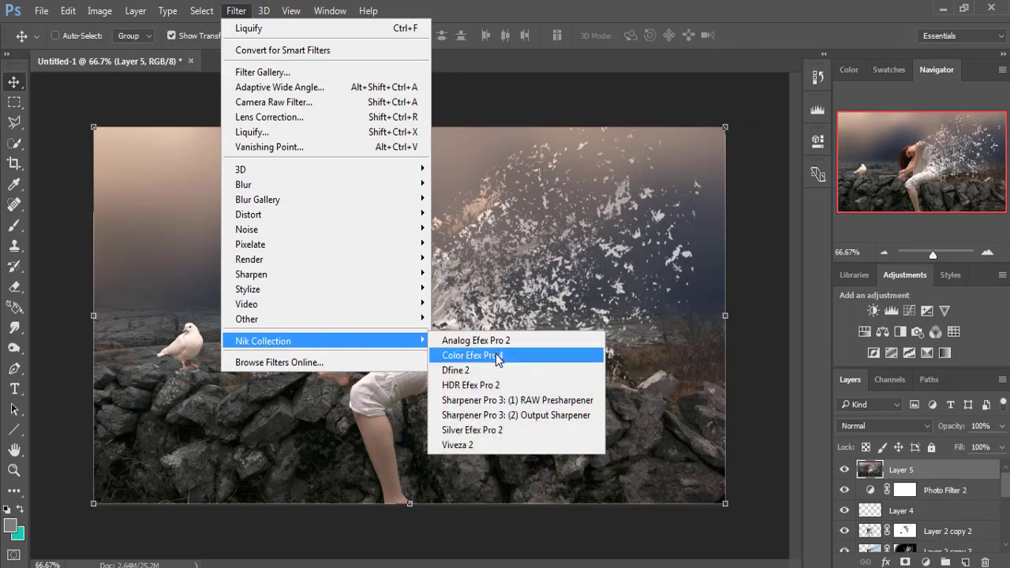
{"action": "left_click", "coordinate": [492, 356]}
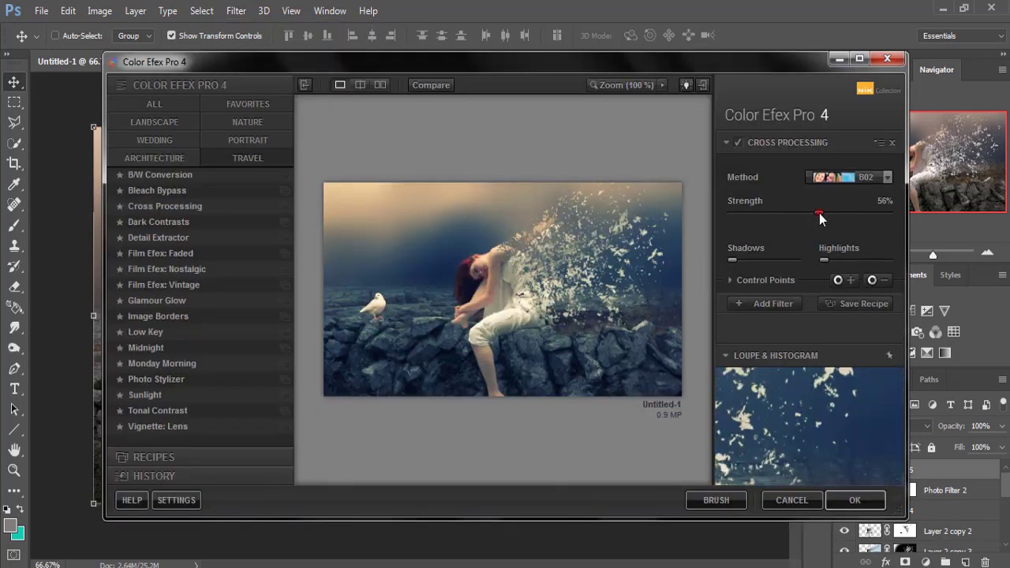
{"action": "left_click_drag", "start_coordinate": [821, 218], "coordinate": [809, 220]}
{"action": "left_click_drag", "start_coordinate": [807, 215], "coordinate": [862, 214]}
{"action": "mouse_move", "coordinate": [849, 214]}
{"action": "left_mouse_down"}
{"action": "mouse_move", "coordinate": [838, 214]}
{"action": "mouse_move", "coordinate": [847, 214]}
{"action": "left_mouse_up"}
{"action": "left_click", "coordinate": [853, 501]}
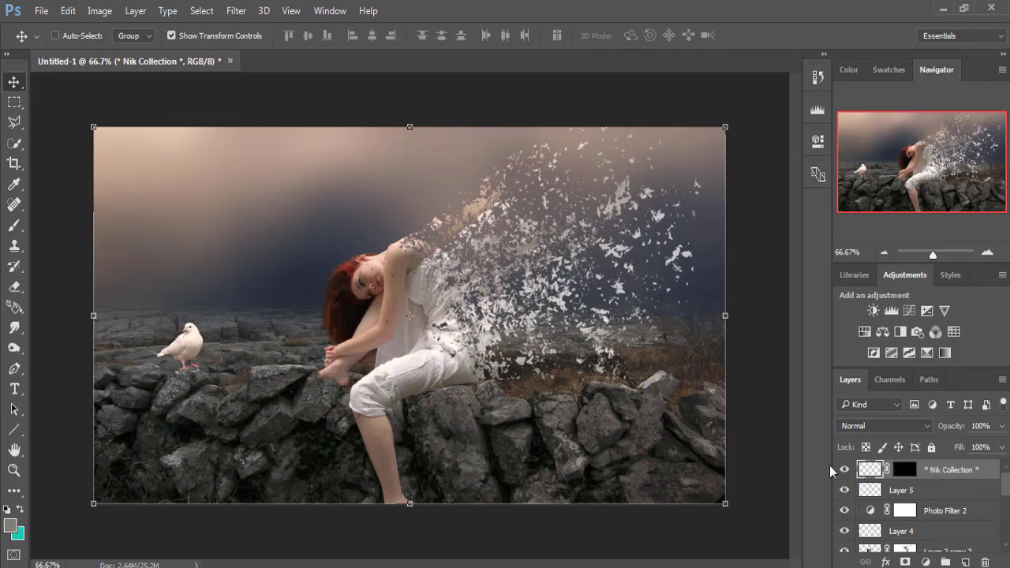
{"action": "left_click", "coordinate": [889, 471]}
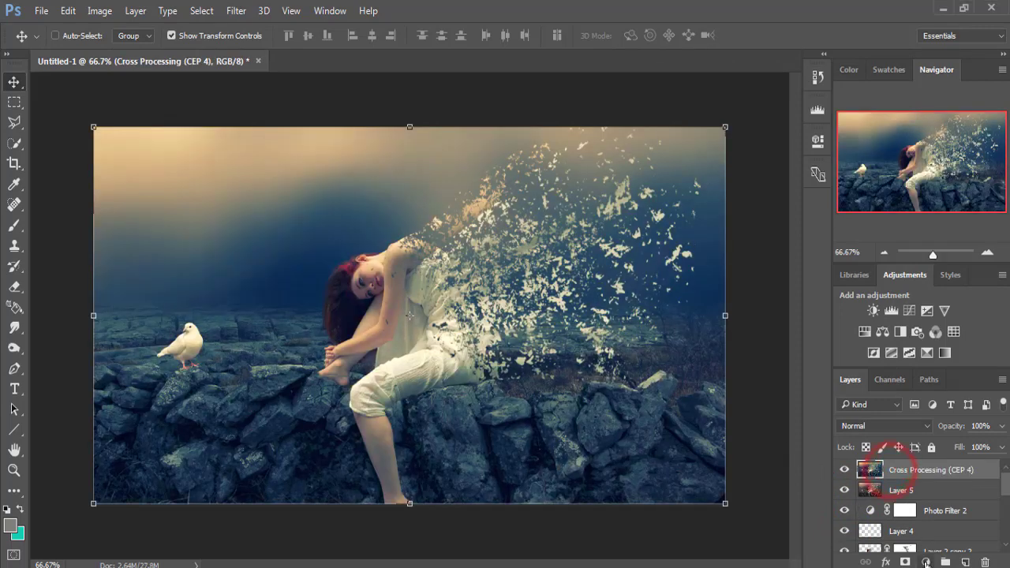
Add Warming Filter (85) Photo Filter 3 and settle its density at 20%
{"action": "left_click", "coordinate": [926, 562]}
{"action": "left_click", "coordinate": [877, 424]}
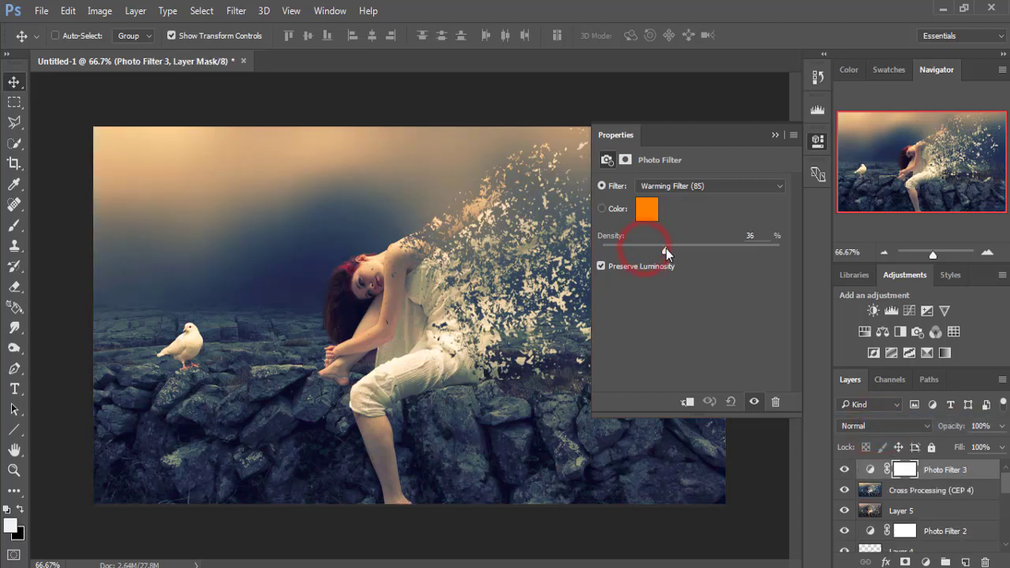
{"action": "left_click_drag", "start_coordinate": [662, 249], "coordinate": [679, 247]}
{"action": "left_click_drag", "start_coordinate": [650, 251], "coordinate": [637, 251]}
{"action": "left_click", "coordinate": [774, 135]}
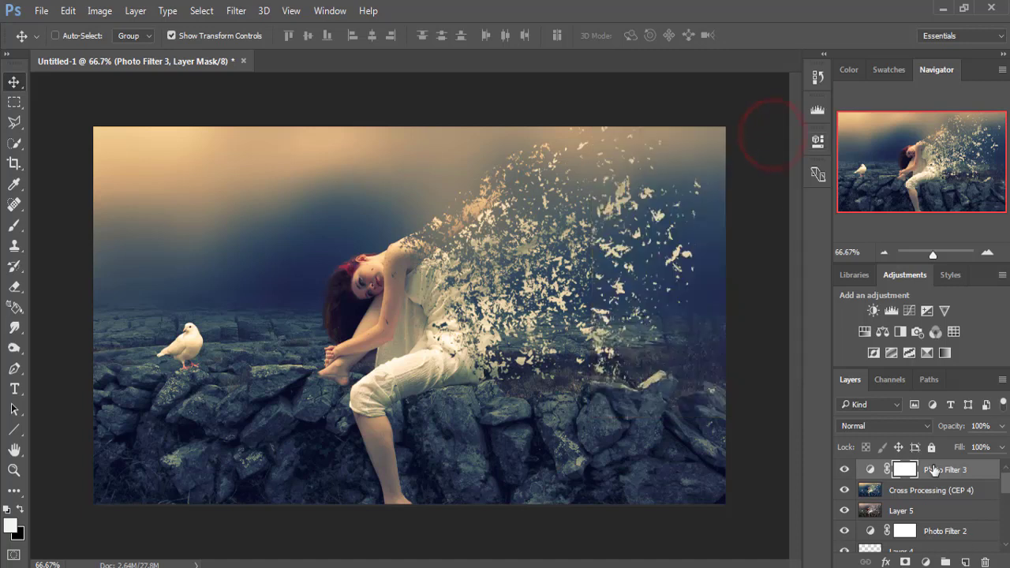
{"action": "left_click", "coordinate": [929, 470]}
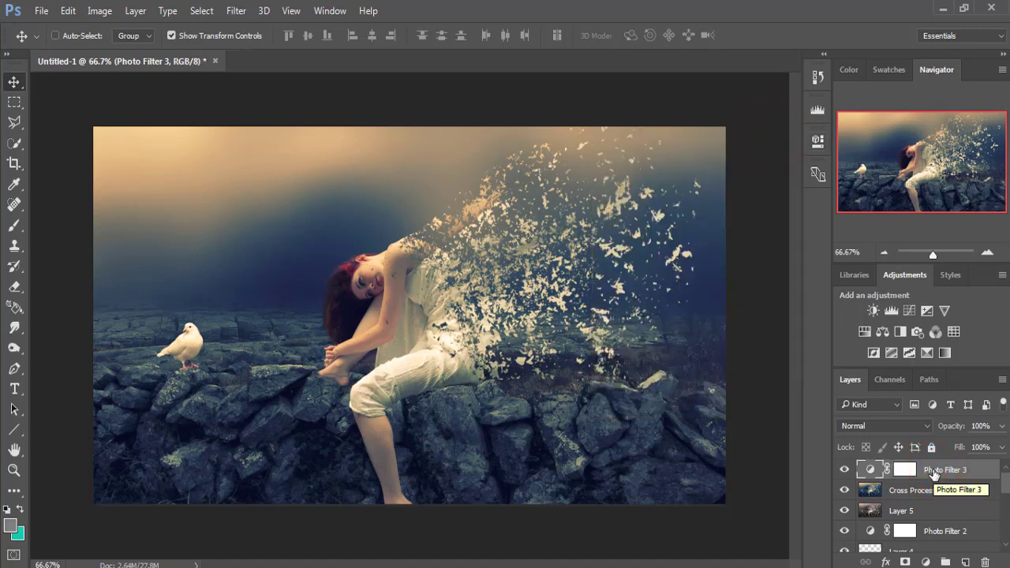
{"action": "key", "text": "ctrl"}
Stamp visible layers into Layer 6 and apply Viveza 2 with Structure 18% and Saturation 13%
{"action": "key", "text": "ctrl+alt+shift+e"}
{"action": "left_click", "coordinate": [935, 470]}
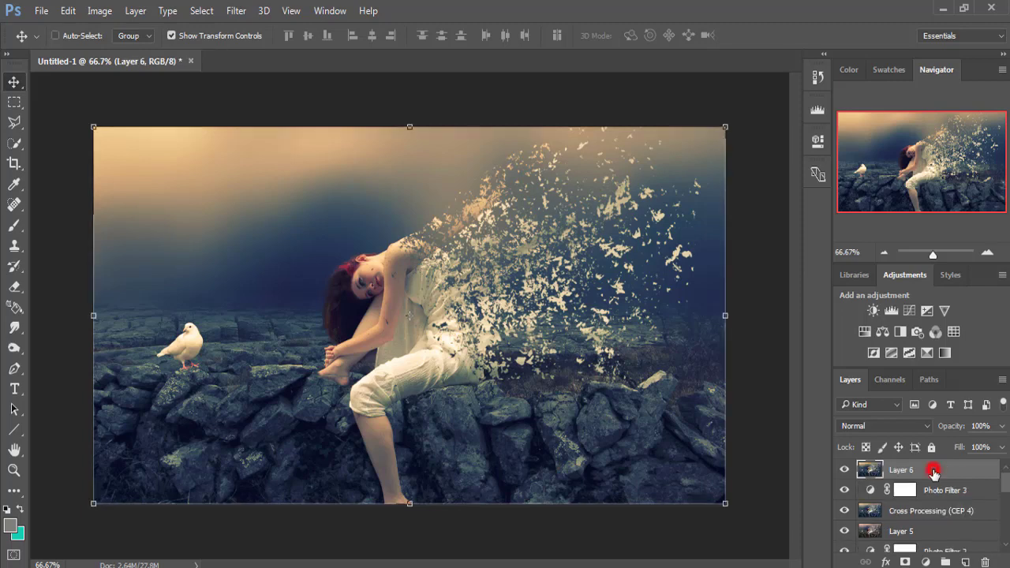
{"action": "left_click", "coordinate": [236, 10]}
{"action": "mouse_move", "coordinate": [263, 341]}
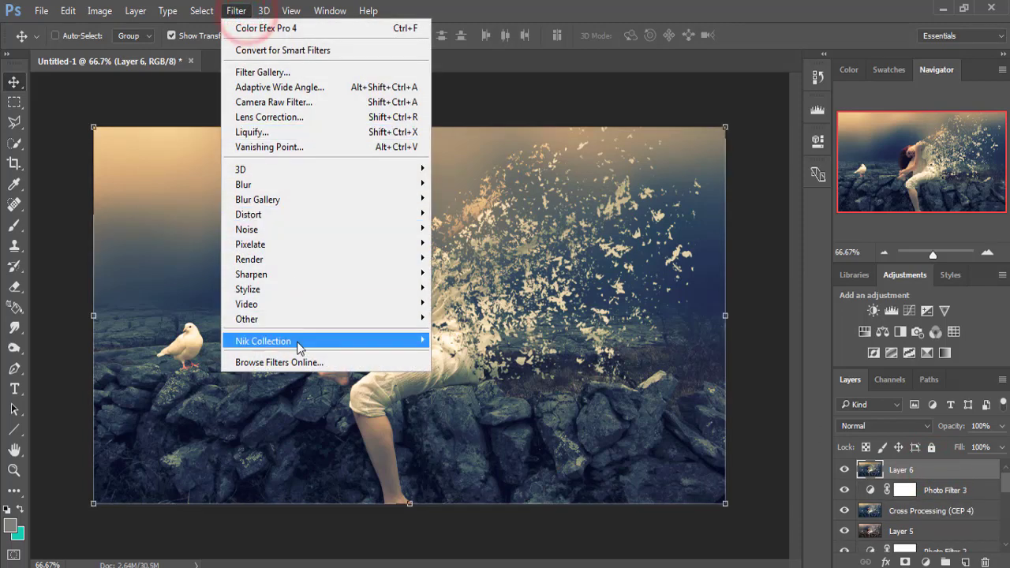
{"action": "left_click", "coordinate": [472, 444]}
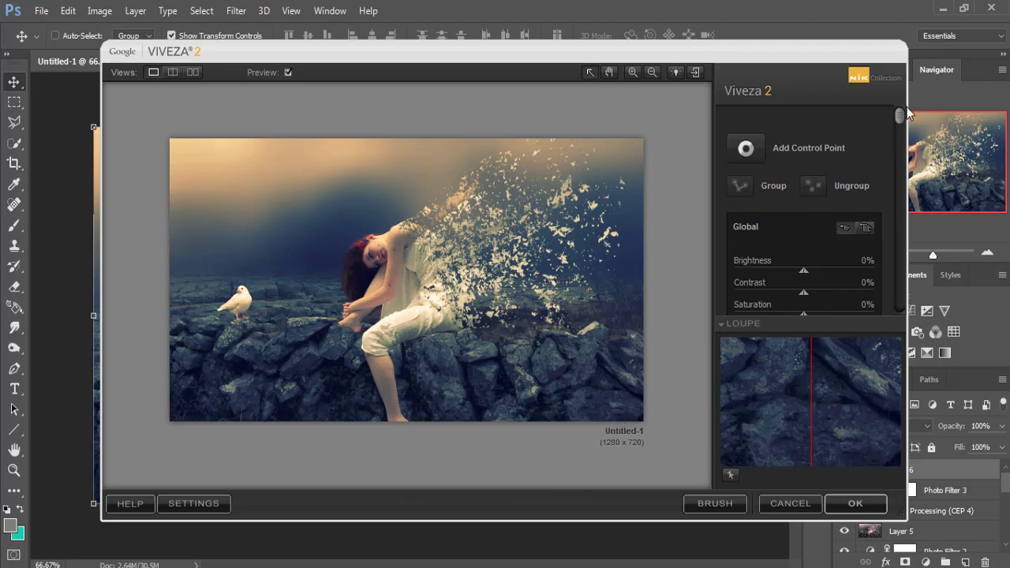
{"action": "left_click_drag", "start_coordinate": [900, 116], "coordinate": [901, 157]}
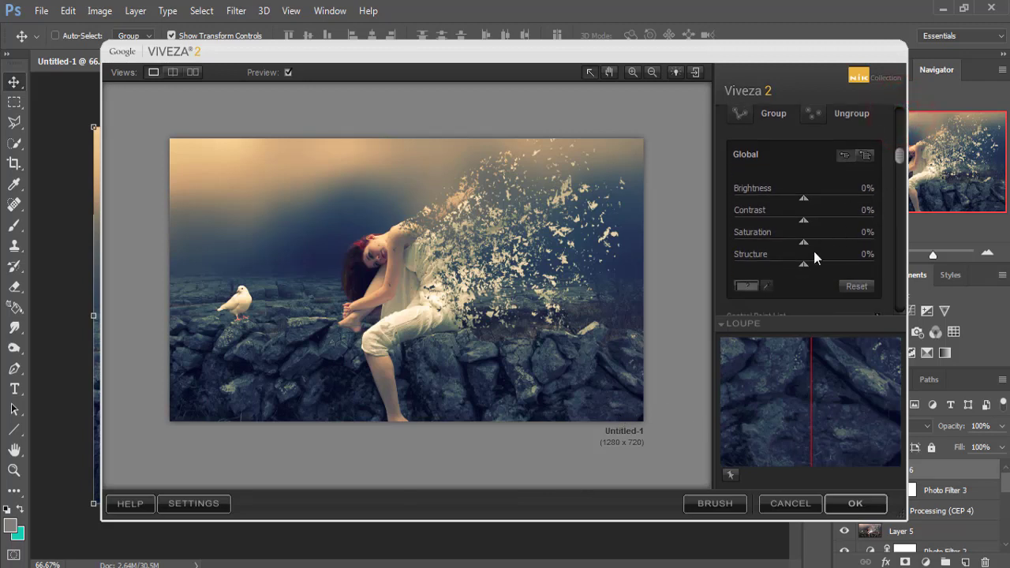
{"action": "left_click_drag", "start_coordinate": [814, 263], "coordinate": [818, 264]}
{"action": "left_click_drag", "start_coordinate": [796, 263], "coordinate": [817, 263]}
{"action": "mouse_move", "coordinate": [803, 245]}
{"action": "left_mouse_down"}
{"action": "mouse_move", "coordinate": [813, 246]}
{"action": "mouse_move", "coordinate": [803, 239]}
{"action": "left_mouse_up"}
{"action": "left_click", "coordinate": [856, 501]}
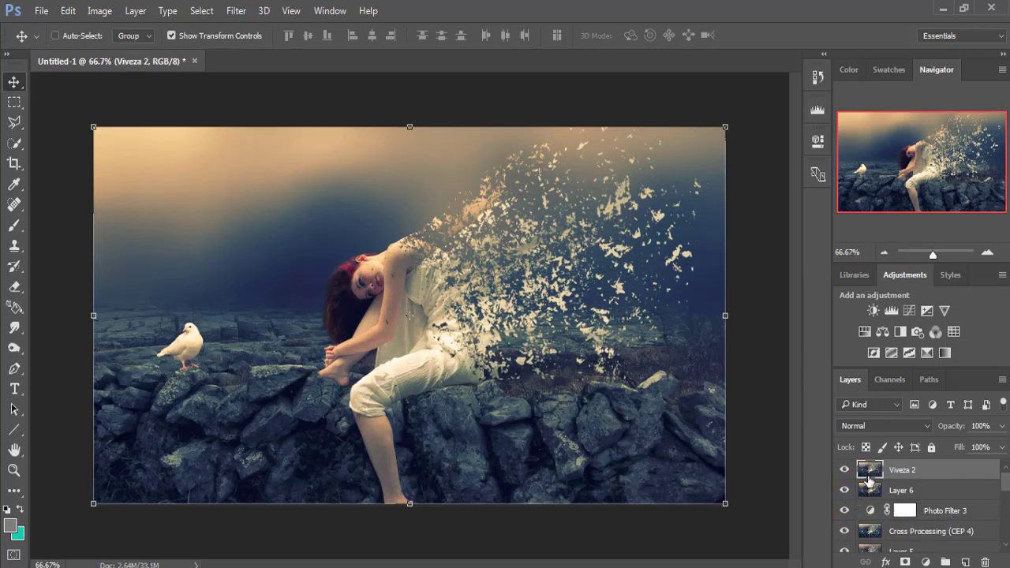
Add a Green Photo Filter at 12% density, then stamp visible layers into Layer 7
{"action": "left_click", "coordinate": [925, 562]}
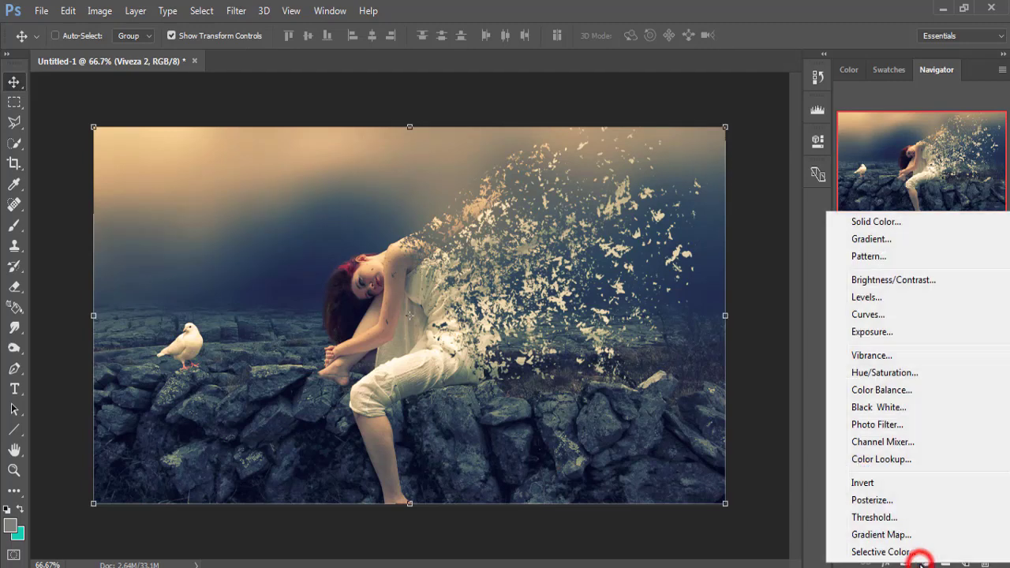
{"action": "left_click", "coordinate": [877, 425]}
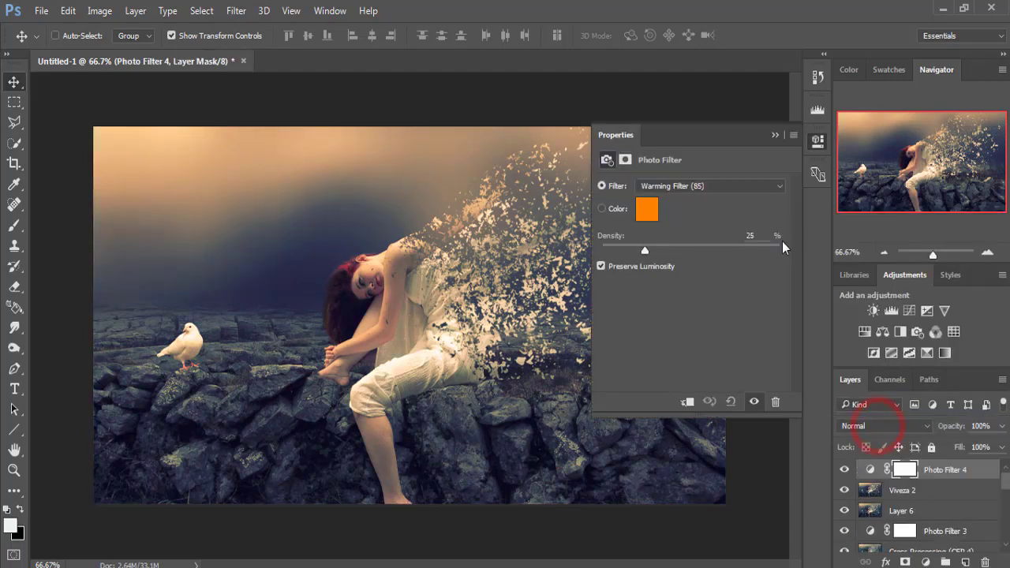
{"action": "left_click", "coordinate": [735, 186]}
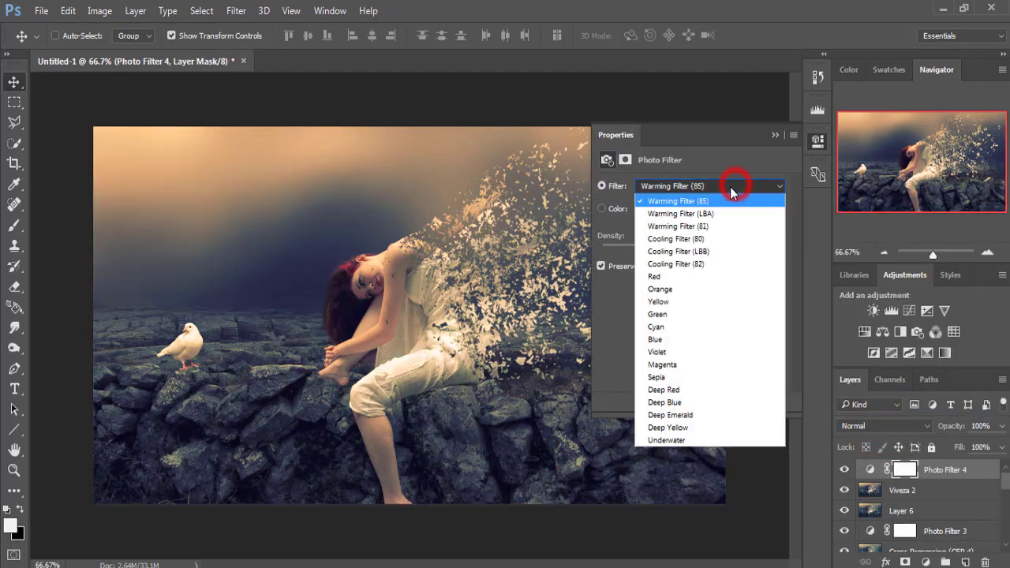
{"action": "left_click", "coordinate": [675, 317]}
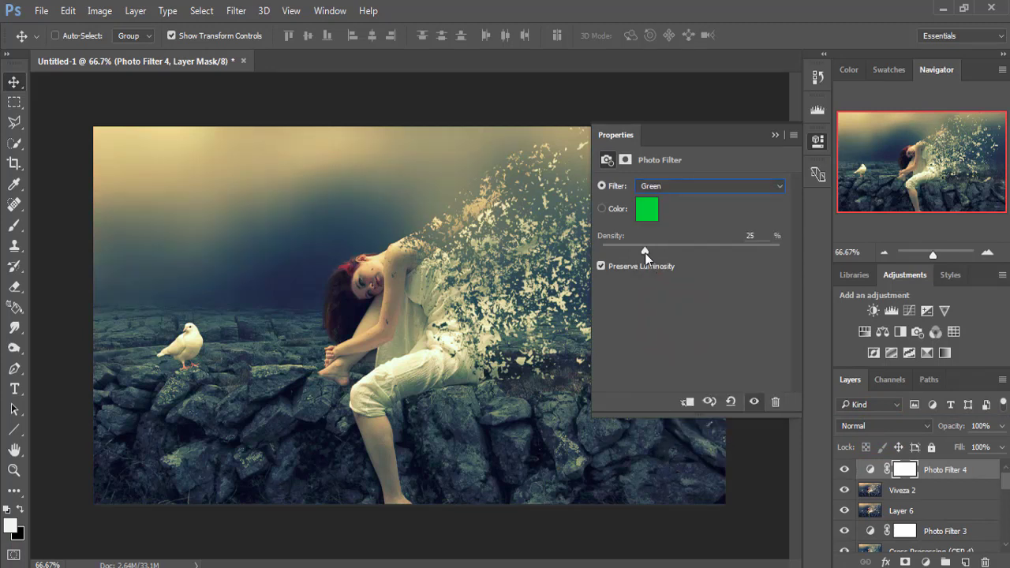
{"action": "left_click_drag", "start_coordinate": [645, 251], "coordinate": [627, 251]}
{"action": "left_click_drag", "start_coordinate": [616, 251], "coordinate": [621, 248]}
{"action": "left_click", "coordinate": [621, 247]}
{"action": "left_click", "coordinate": [774, 135]}
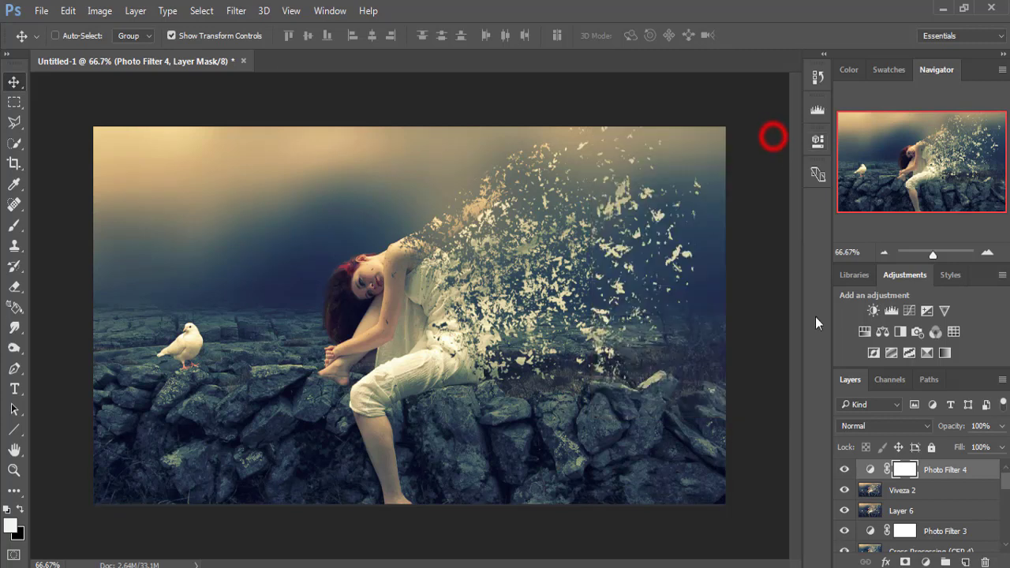
{"action": "left_click", "coordinate": [930, 471]}
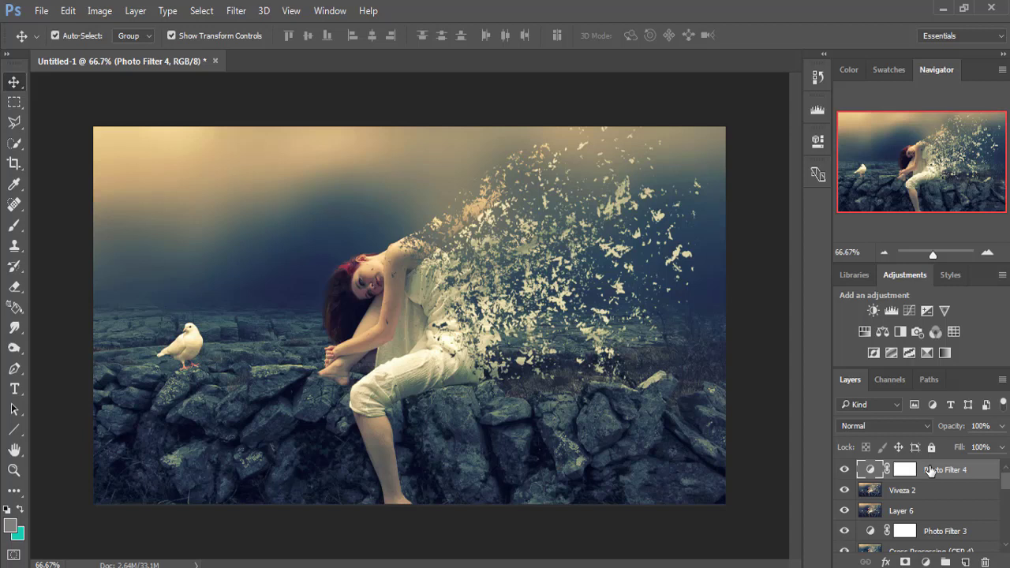
{"action": "key", "text": "ctrl+shift+alt+e"}
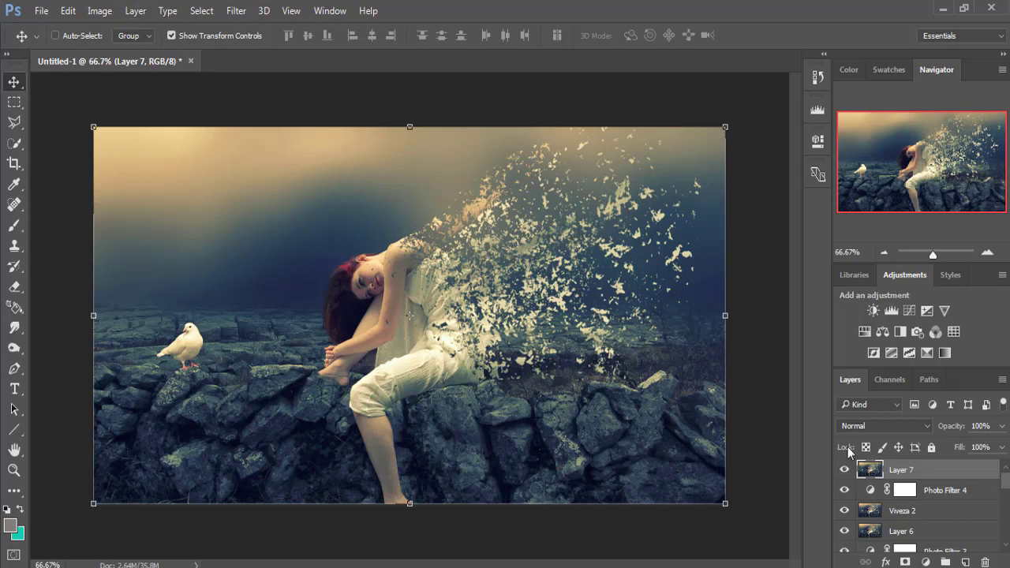
Paint grey across the canvas on new Layer 8 with a 400 px soft round brush
{"action": "left_click", "coordinate": [965, 562]}
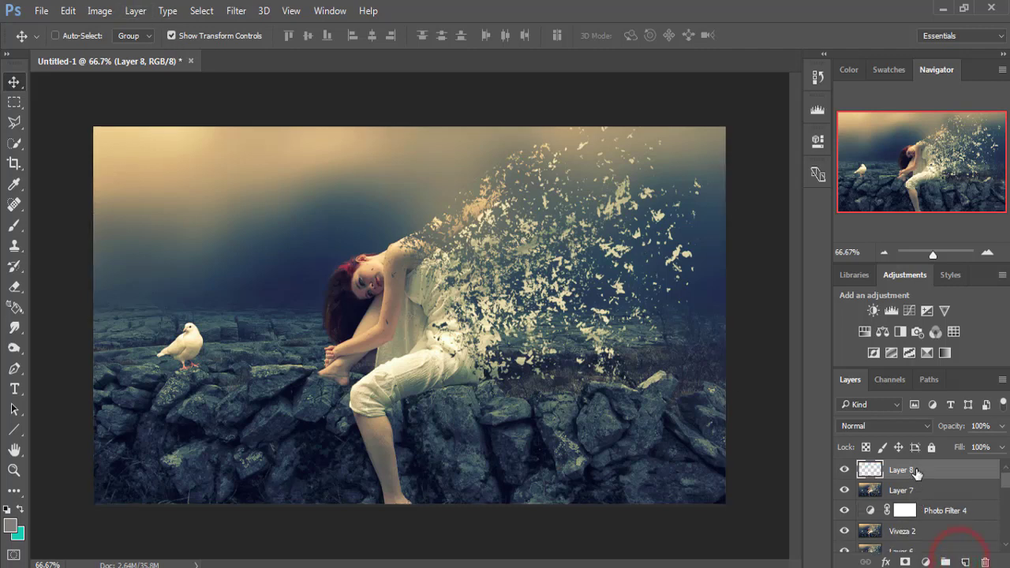
{"action": "left_click", "coordinate": [14, 226]}
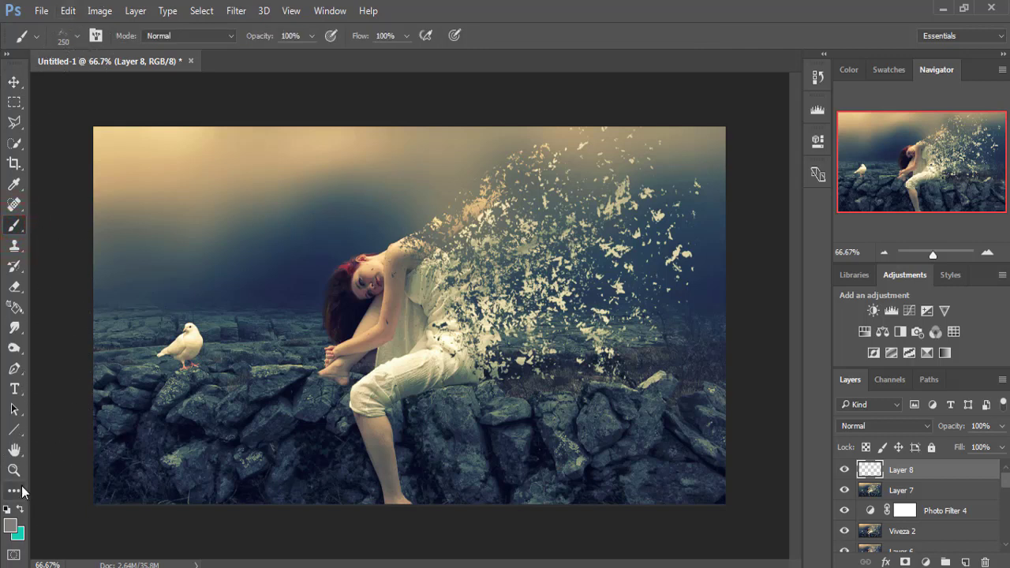
{"action": "left_click", "coordinate": [77, 36]}
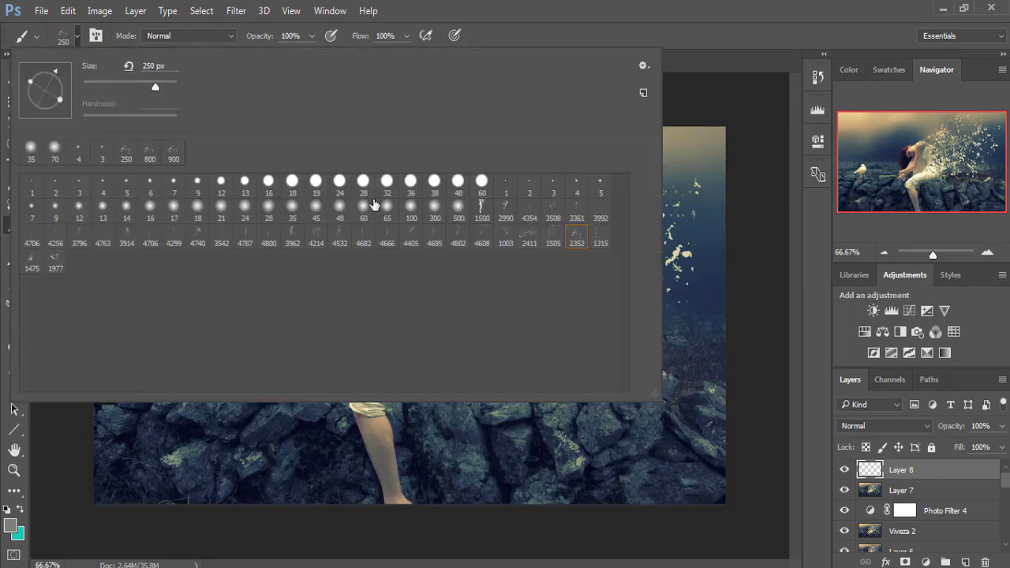
{"action": "double_click", "coordinate": [363, 205]}
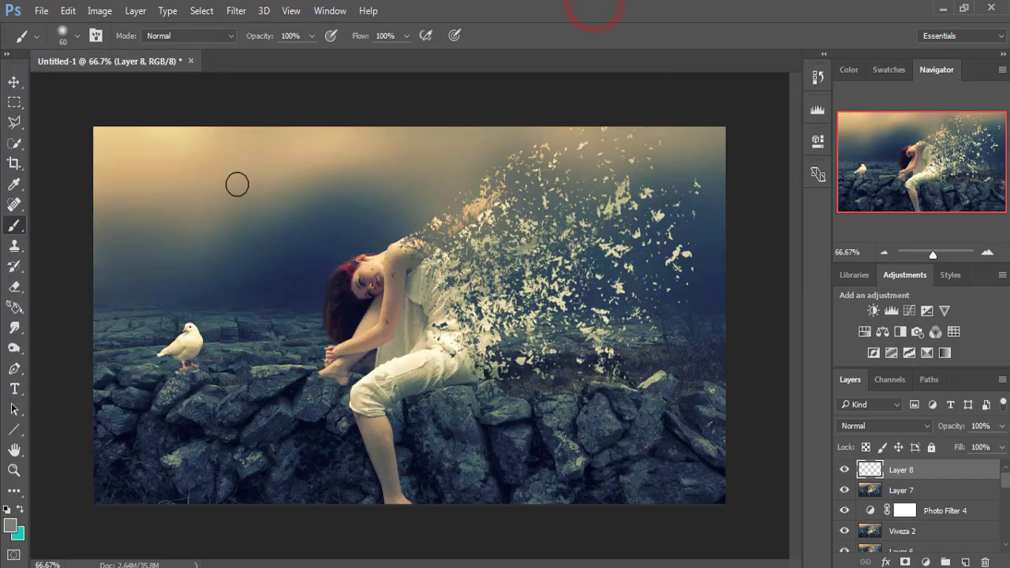
{"action": "key", "text": "bracketright"}
{"action": "key", "text": "bracketright"}
{"action": "key", "text": "bracketright"}
{"action": "key", "text": "bracketright"}
{"action": "key", "text": "bracketright"}
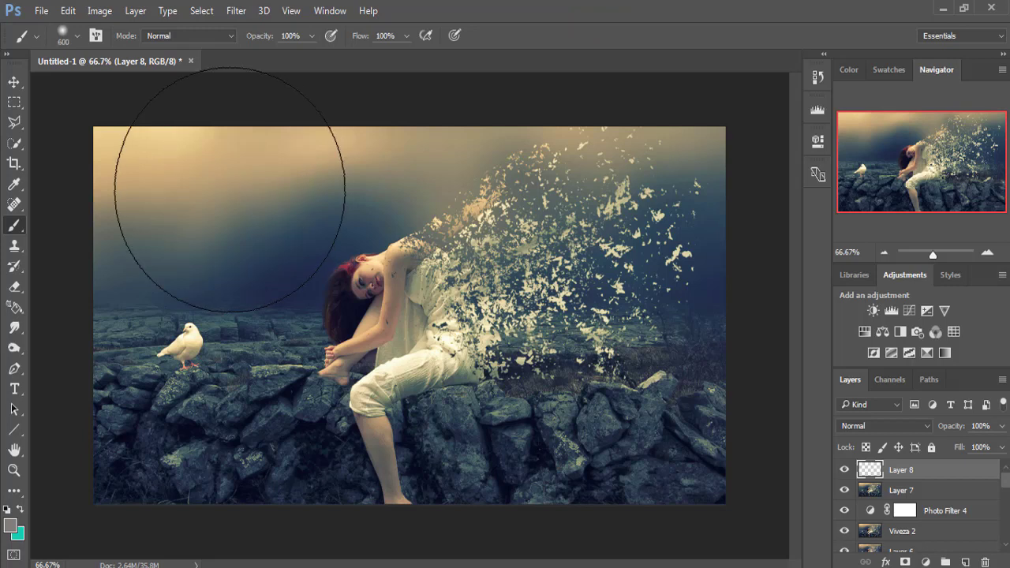
{"action": "key", "text": "bracketleft"}
{"action": "mouse_move", "coordinate": [112, 168]}
{"action": "left_mouse_down"}
{"action": "mouse_move", "coordinate": [694, 203]}
{"action": "mouse_move", "coordinate": [699, 316]}
{"action": "mouse_move", "coordinate": [684, 225]}
{"action": "mouse_move", "coordinate": [207, 226]}
{"action": "mouse_move", "coordinate": [197, 311]}
{"action": "mouse_move", "coordinate": [676, 339]}
{"action": "mouse_move", "coordinate": [176, 349]}
{"action": "mouse_move", "coordinate": [271, 418]}
{"action": "mouse_move", "coordinate": [691, 436]}
{"action": "mouse_move", "coordinate": [196, 485]}
{"action": "mouse_move", "coordinate": [692, 480]}
{"action": "mouse_move", "coordinate": [720, 489]}
{"action": "mouse_move", "coordinate": [717, 379]}
{"action": "mouse_move", "coordinate": [661, 168]}
{"action": "mouse_move", "coordinate": [32, 198]}
{"action": "mouse_move", "coordinate": [613, 456]}
{"action": "left_mouse_up"}
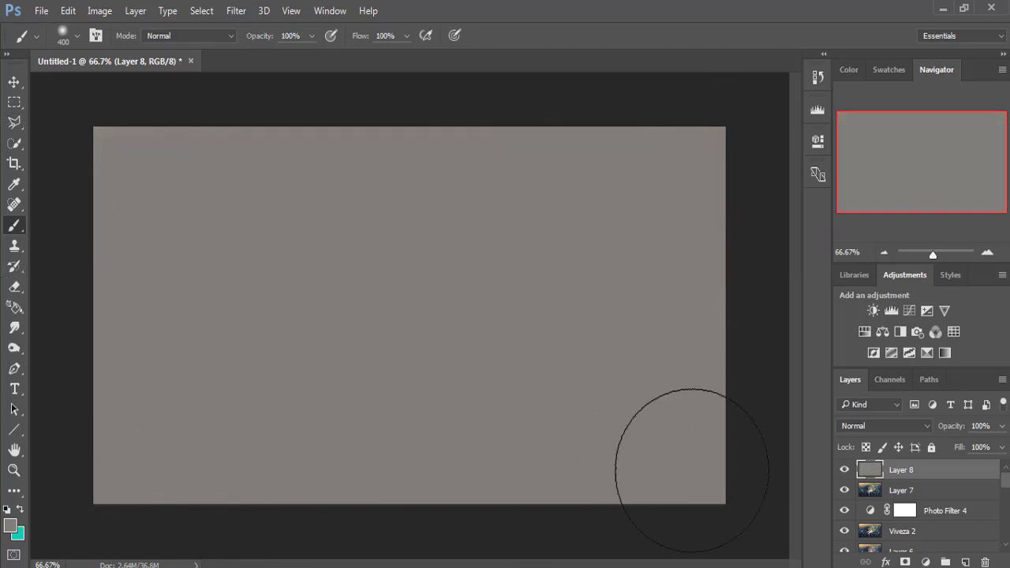
Set Layer 8 to 15% opacity and 48% fill
{"action": "left_click", "coordinate": [1002, 426]}
{"action": "left_click_drag", "start_coordinate": [1001, 444], "coordinate": [939, 444]}
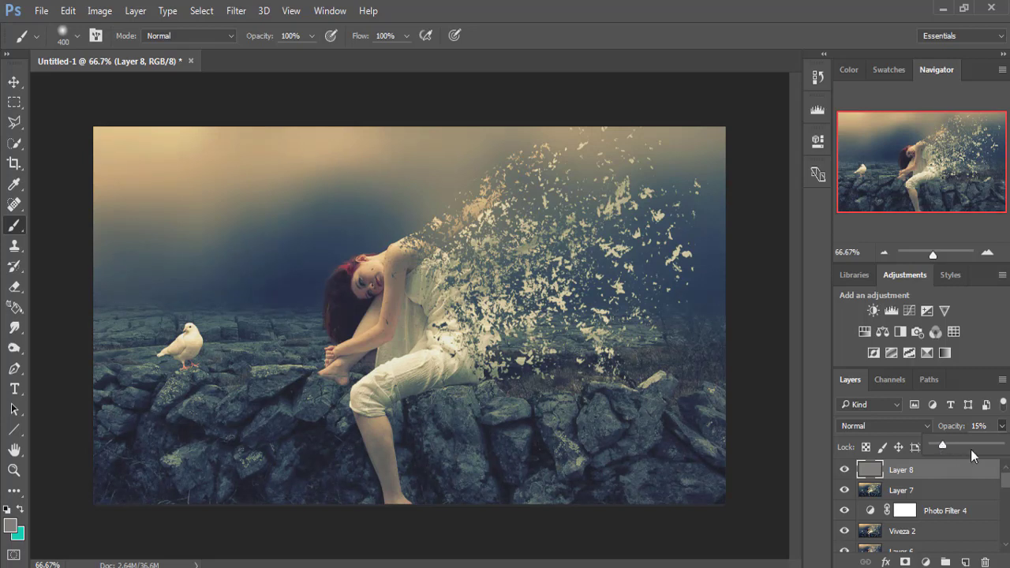
{"action": "left_click", "coordinate": [1002, 426]}
{"action": "left_click", "coordinate": [1003, 447]}
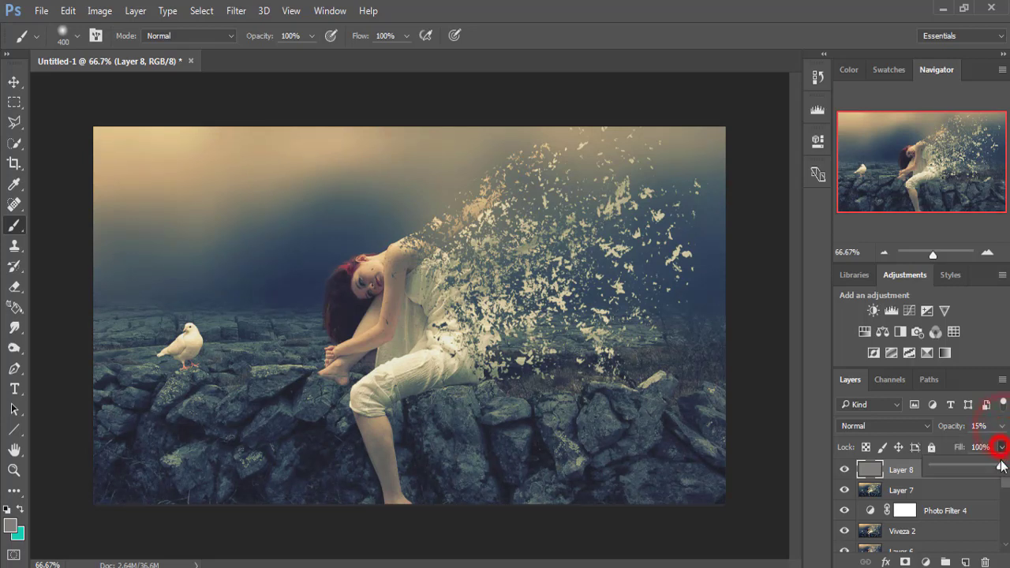
{"action": "left_click_drag", "start_coordinate": [999, 465], "coordinate": [964, 465]}
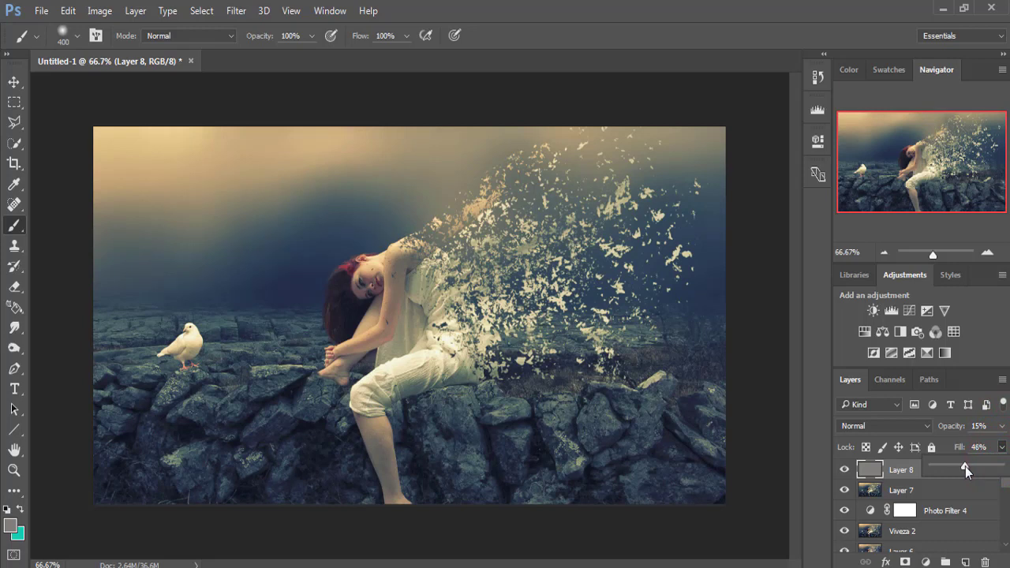
{"action": "left_click", "coordinate": [965, 467]}
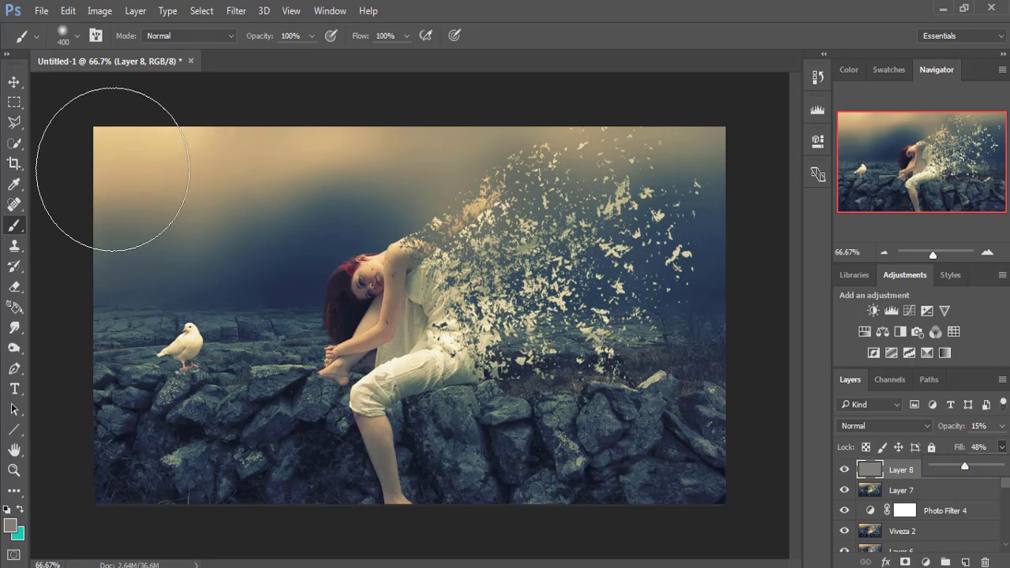
{"action": "left_click", "coordinate": [12, 80]}
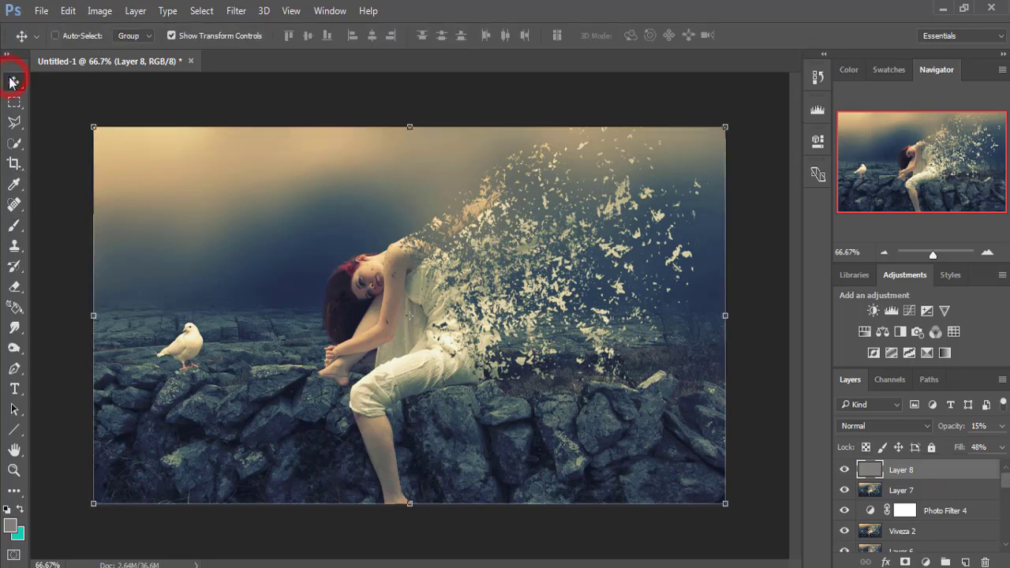